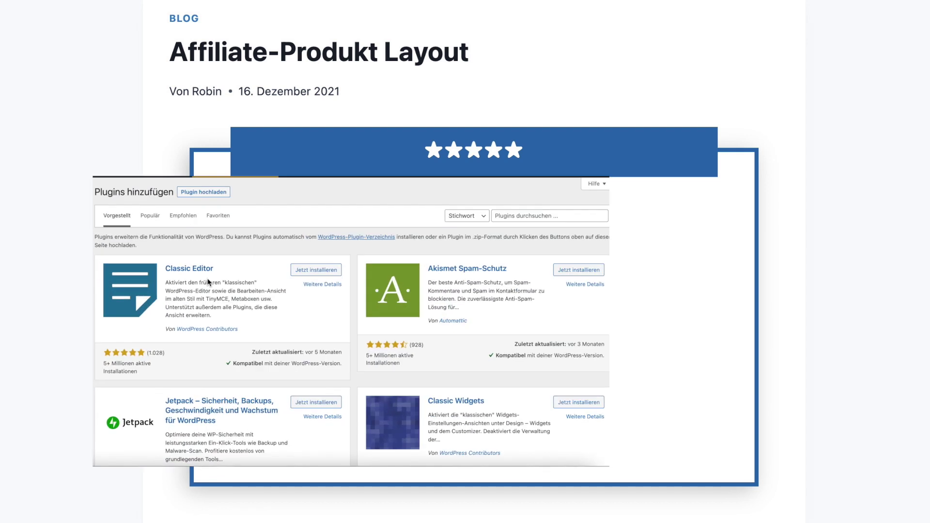
# Find the Kadence Blocks plugin in the WordPress plugin directory, then install and activate it.
pyautogui.write('Kadence Blocks')
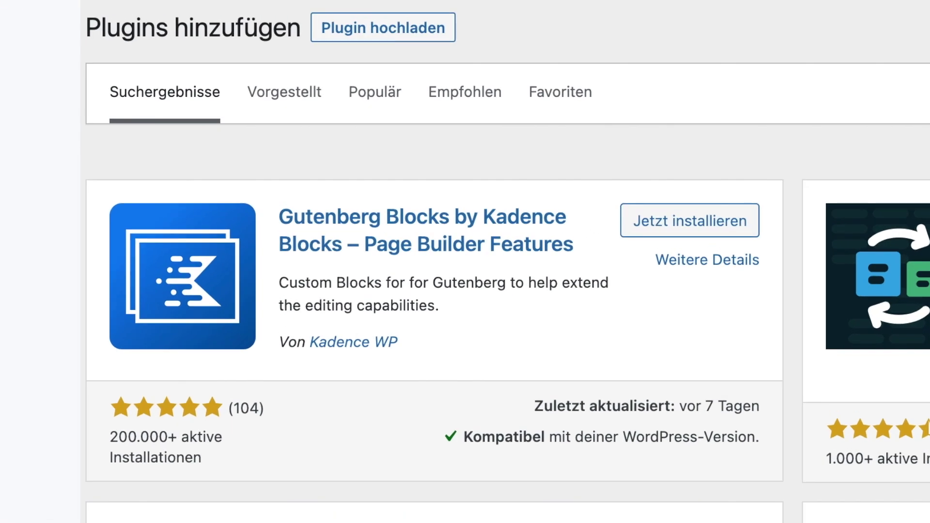
pyautogui.click(712, 222)
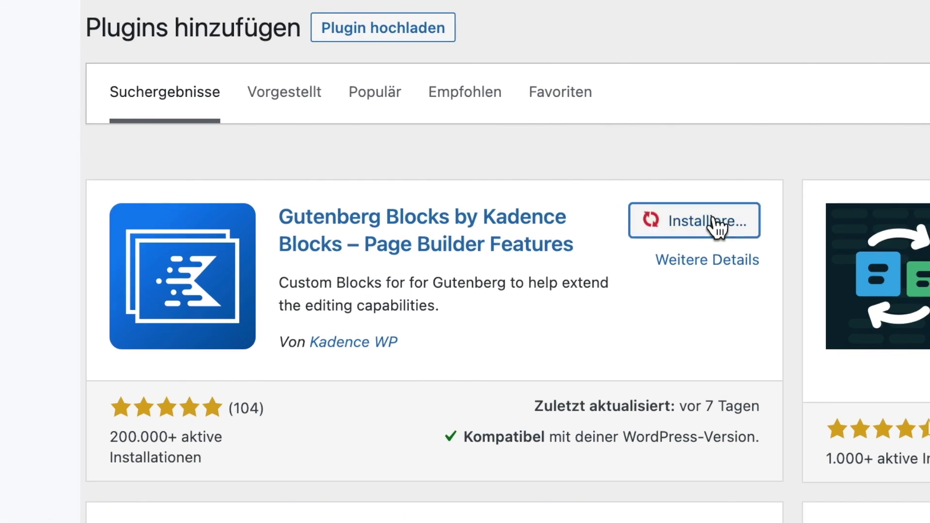
pyautogui.click(716, 225)
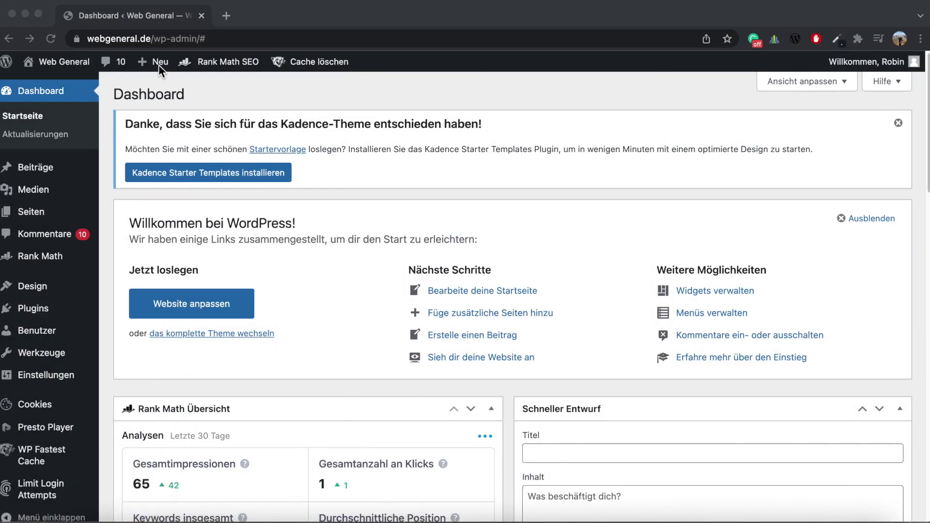
# Create a new post and title it "Affiliate Produkt Layout".
pyautogui.click(154, 80)
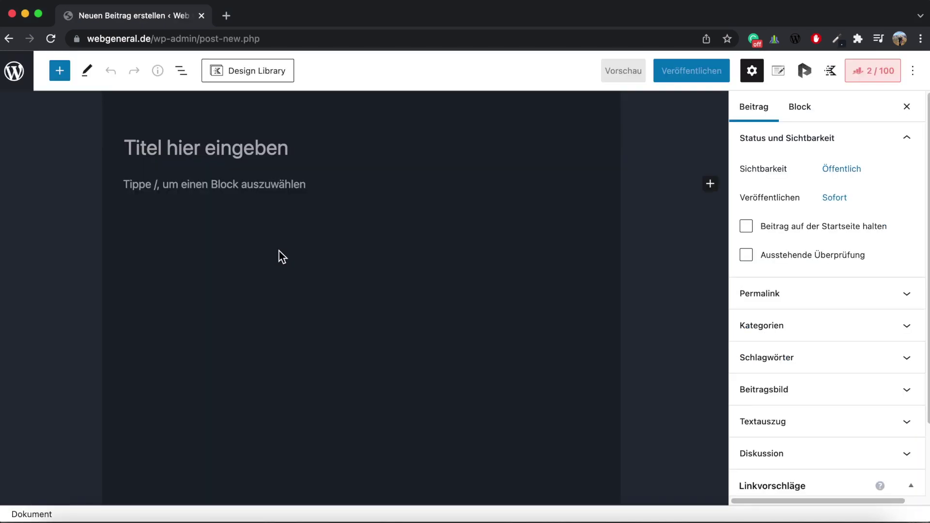
pyautogui.write('Affili')
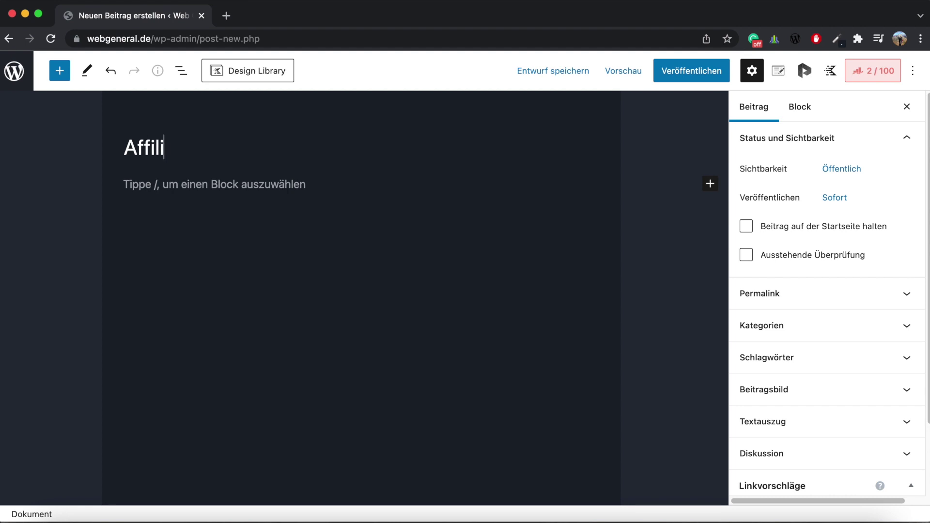
pyautogui.write('ate PRodukt Layout')
pyautogui.click(221, 150)
pyautogui.press('BackSpace')
pyautogui.write('r')
# Insert a Row Layout block with a single column in the post's empty first block.
pyautogui.click(326, 186)
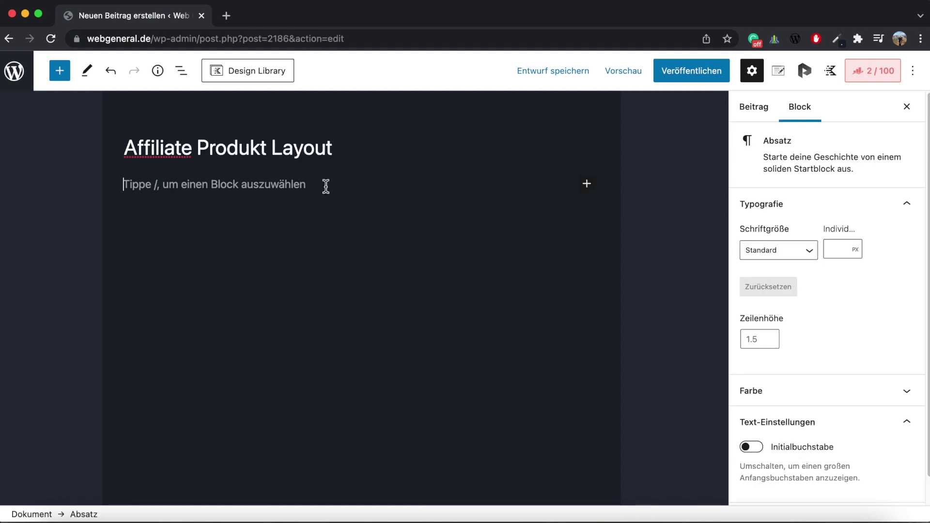
pyautogui.click(586, 185)
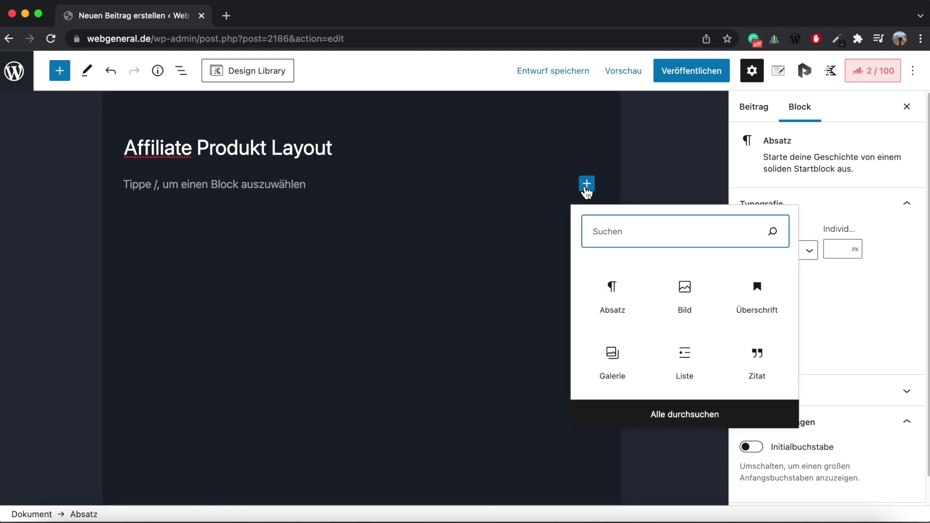
pyautogui.click(693, 415)
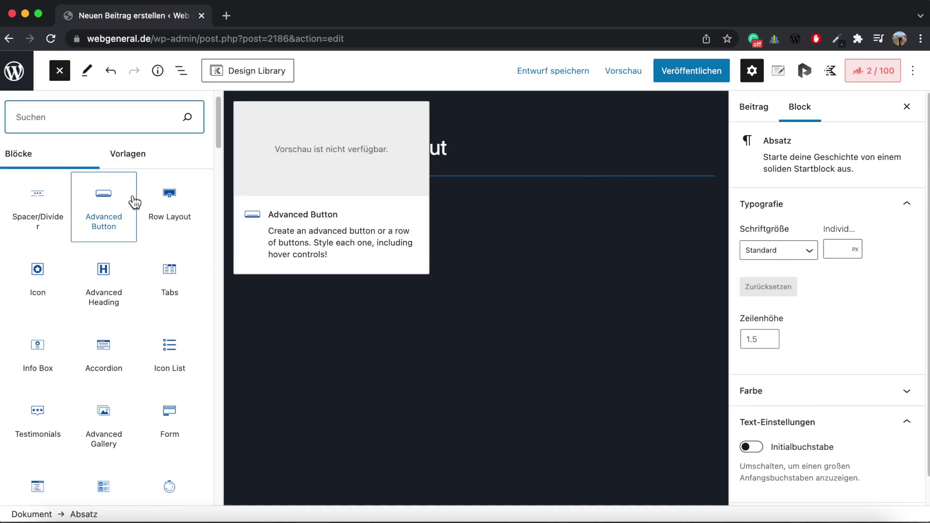
pyautogui.scroll(-5, 135, 233)
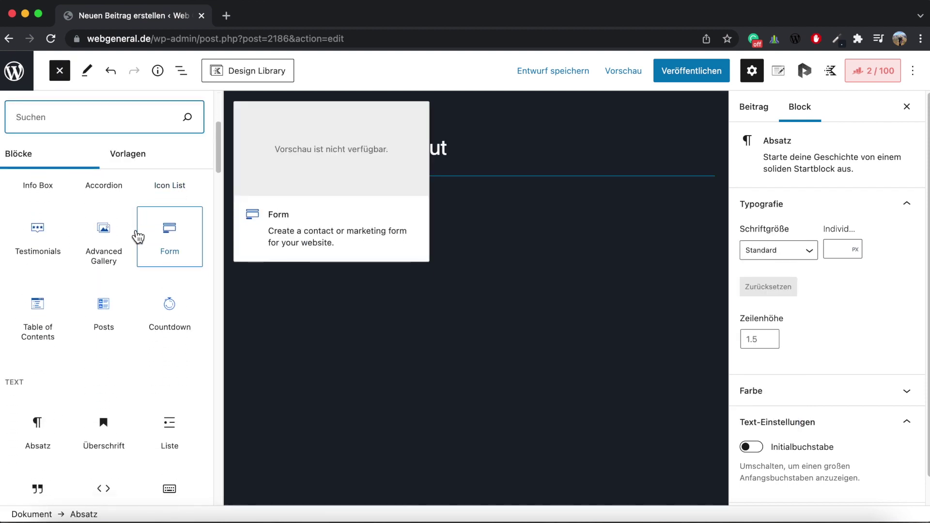
pyautogui.scroll(-1, 135, 247)
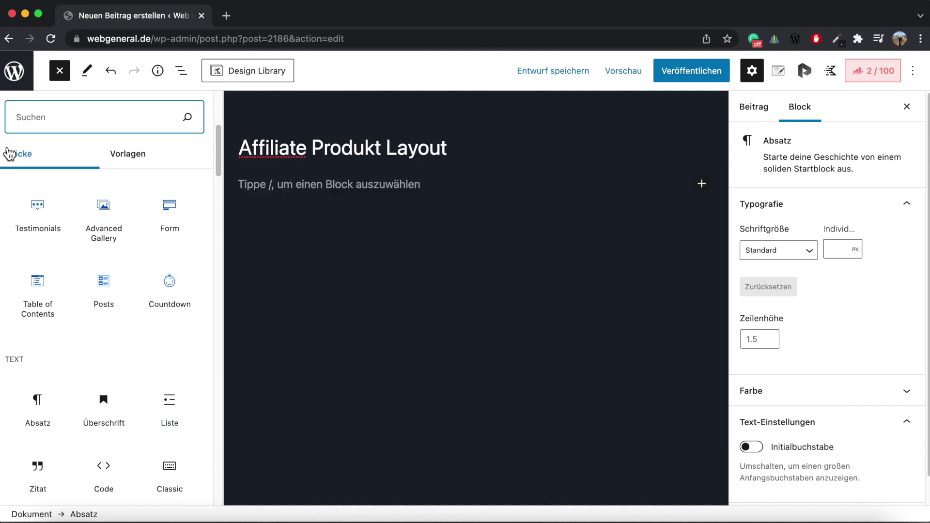
pyautogui.write('Row')
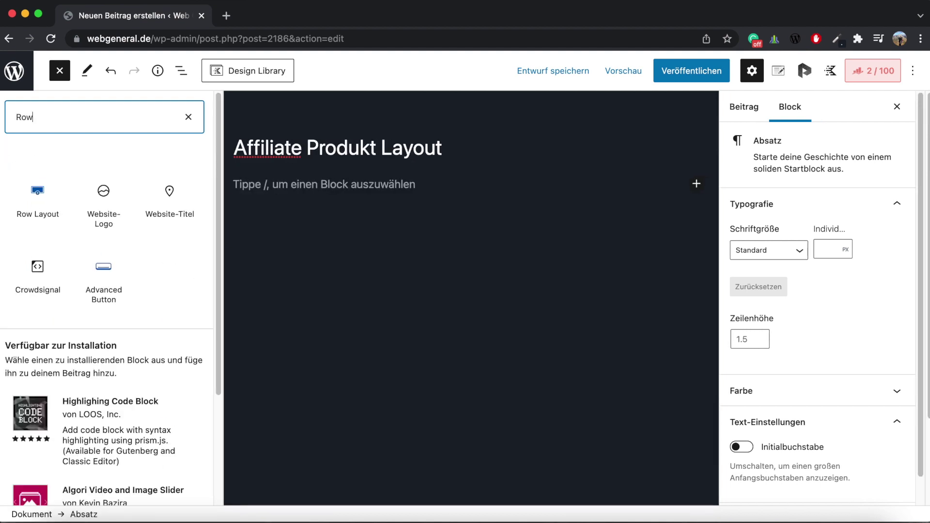
pyautogui.click(26, 177)
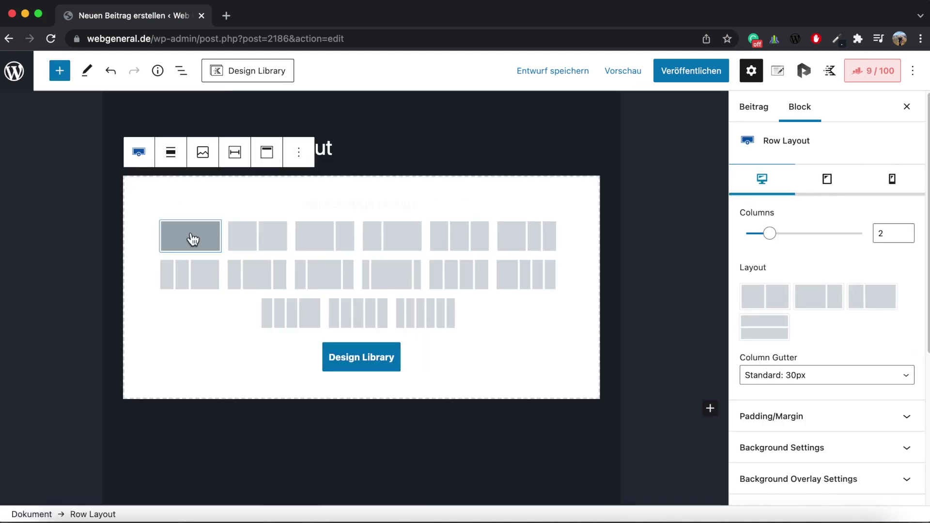
pyautogui.click(191, 237)
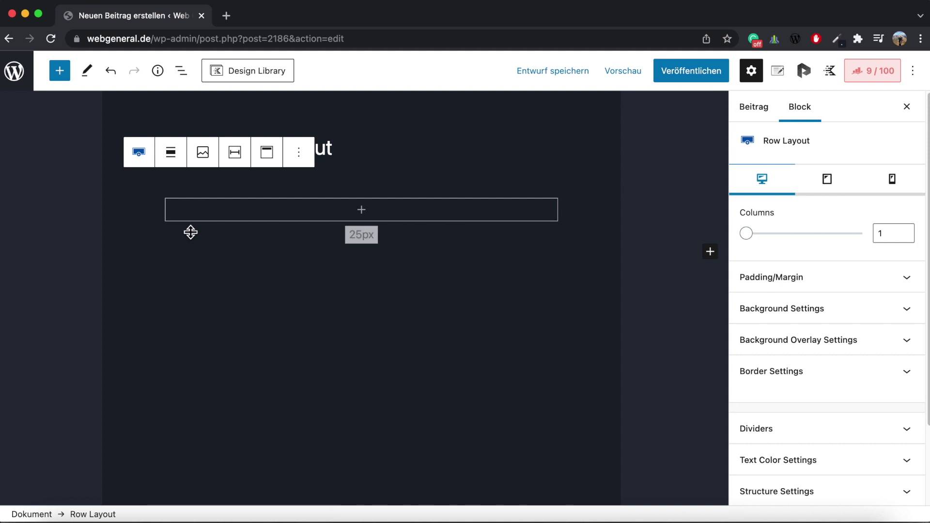
# Give the Section inside the Row Layout a 5 px border on all four sides in the pink palette color FF4F7A.
pyautogui.click(183, 72)
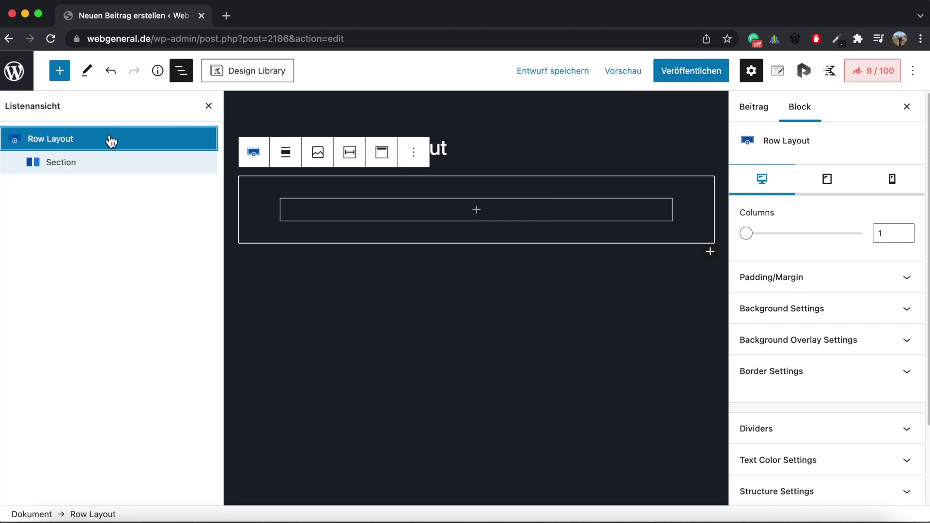
pyautogui.click(67, 163)
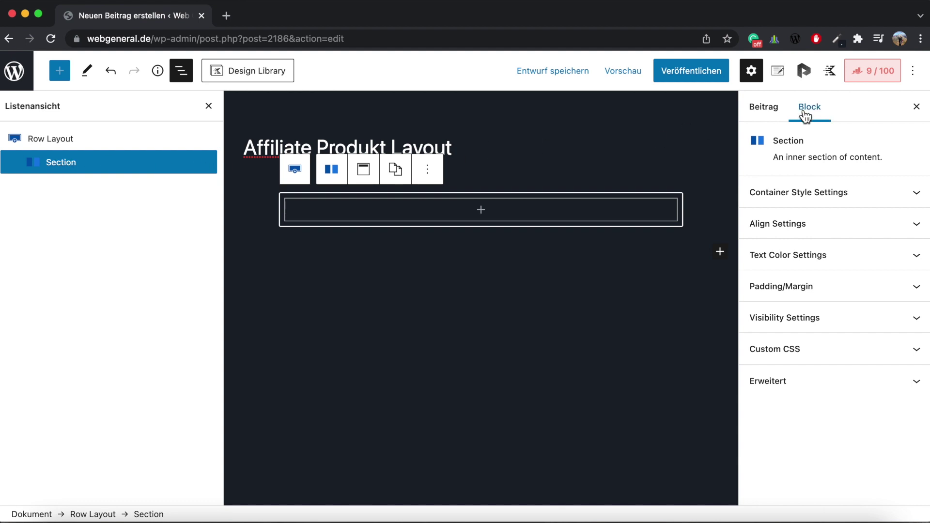
pyautogui.click(916, 195)
pyautogui.scroll(-5, 844, 263)
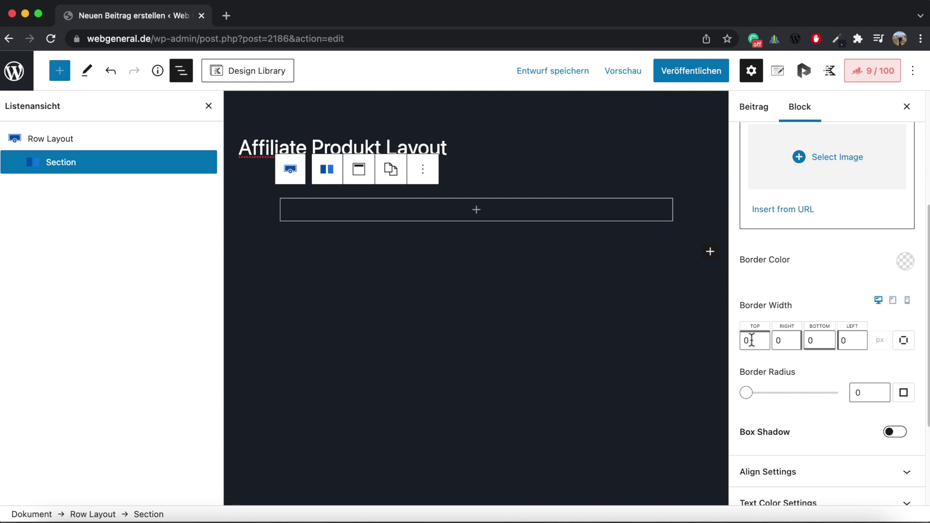
pyautogui.moveTo(752, 340); pyautogui.dragTo(741, 340)
pyautogui.write('5')
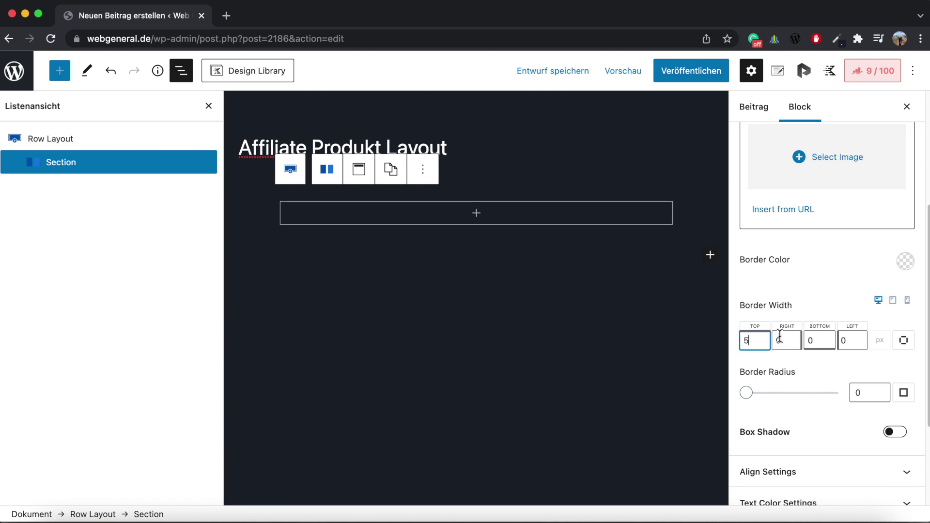
pyautogui.doubleClick(775, 340)
pyautogui.write('5')
pyautogui.doubleClick(805, 340)
pyautogui.write('5')
pyautogui.doubleClick(843, 340)
pyautogui.write('5')
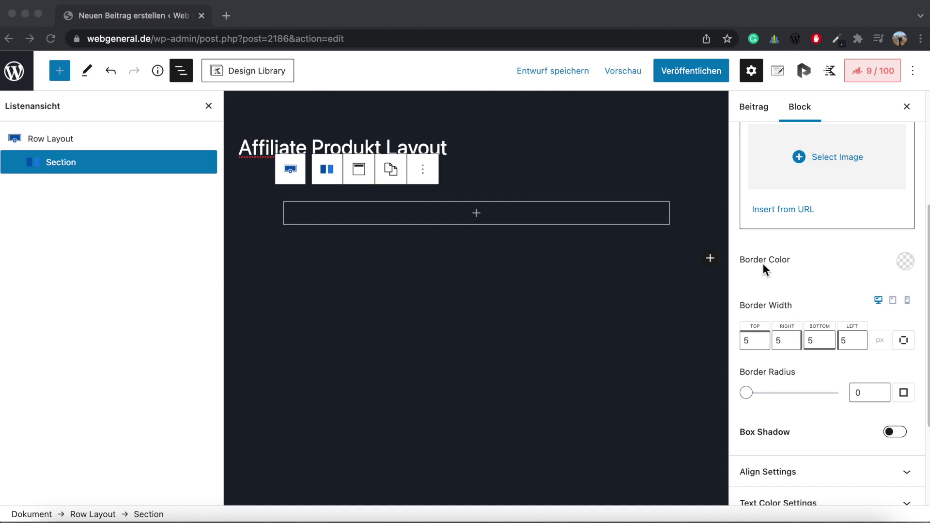
pyautogui.click(905, 261)
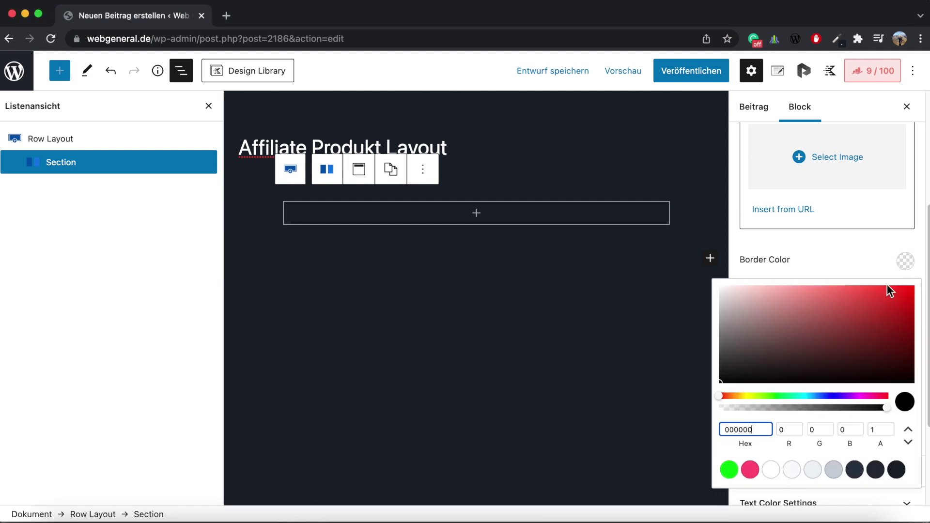
pyautogui.click(750, 470)
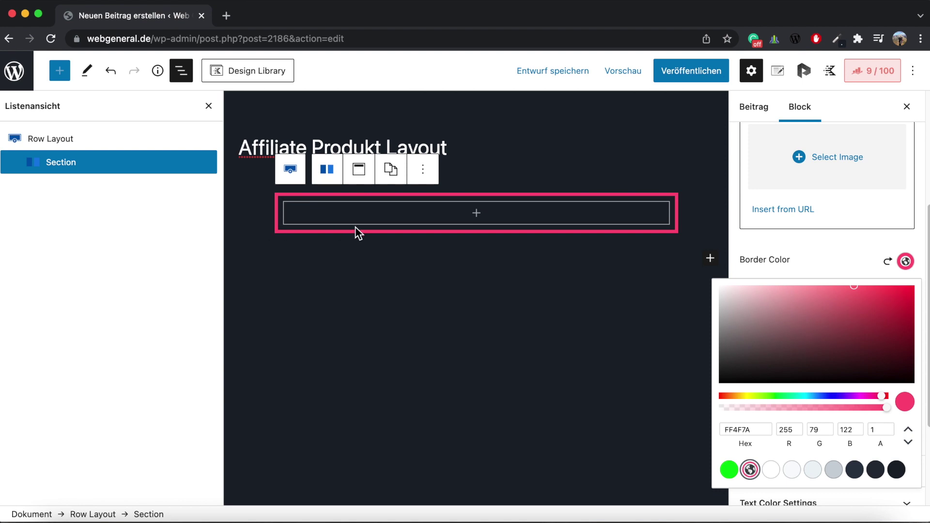
# Enable the Section's box shadow and set the shadow color to pink.
pyautogui.scroll(-3, 805, 204)
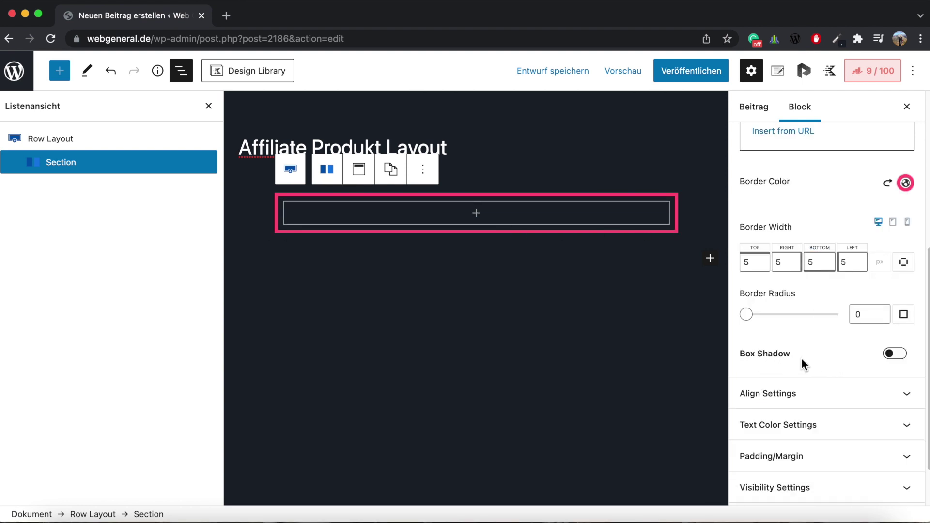
pyautogui.click(896, 354)
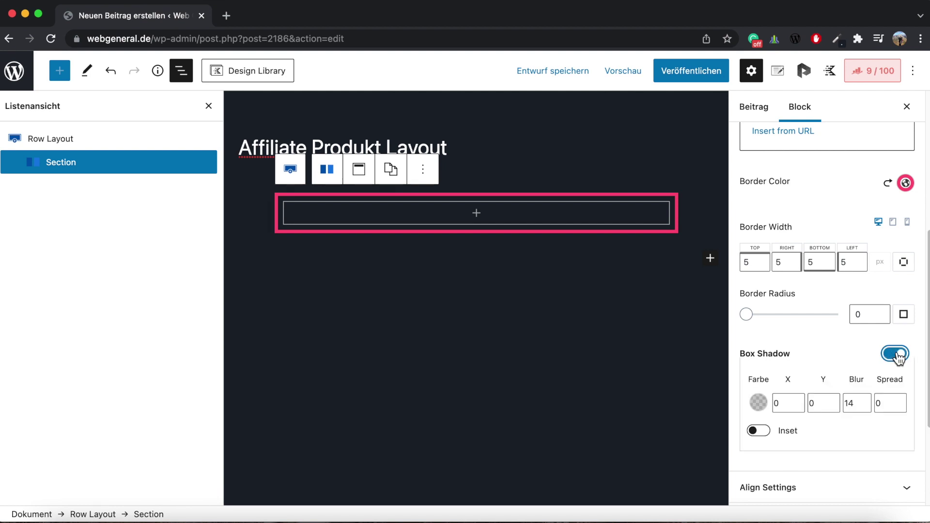
pyautogui.click(759, 403)
pyautogui.click(614, 265)
pyautogui.click(641, 266)
pyautogui.click(770, 416)
# Set the box shadow's X offset to -5, Y offset to 5 and blur to 25.
pyautogui.click(779, 403)
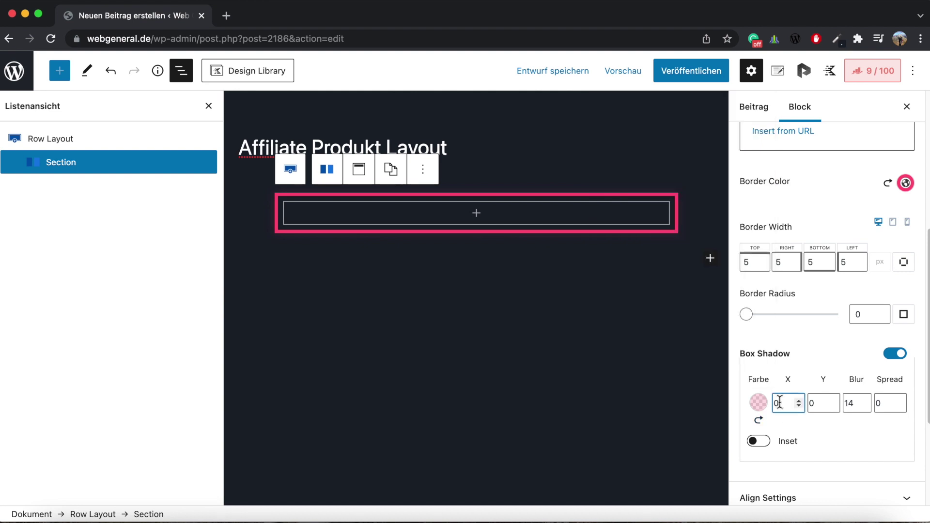
pyautogui.click(798, 408)
pyautogui.doubleClick(807, 403)
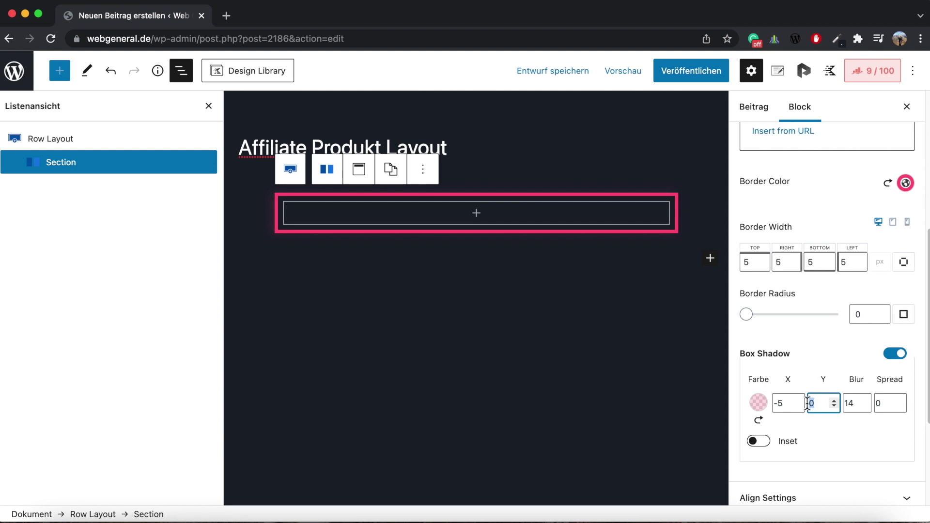
pyautogui.write('5')
pyautogui.press('Tab')
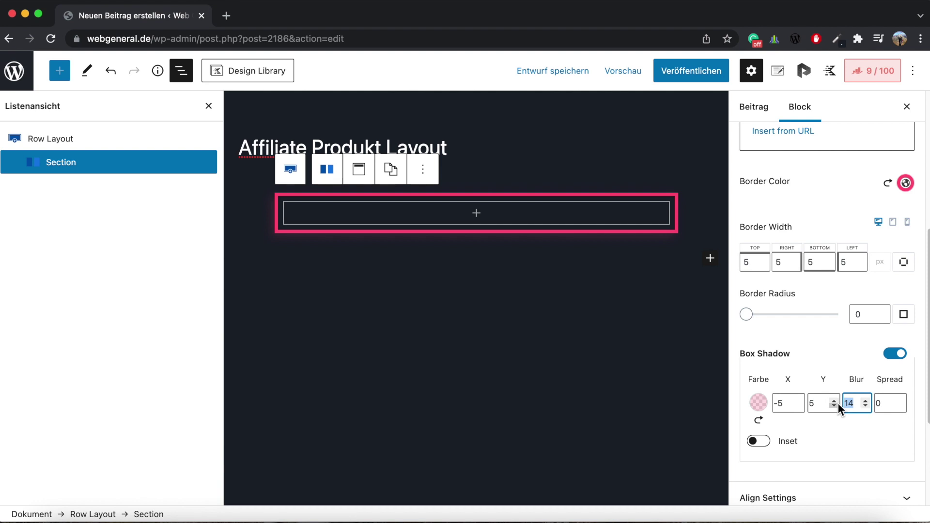
pyautogui.write('25')
pyautogui.scroll(-3, 856, 330)
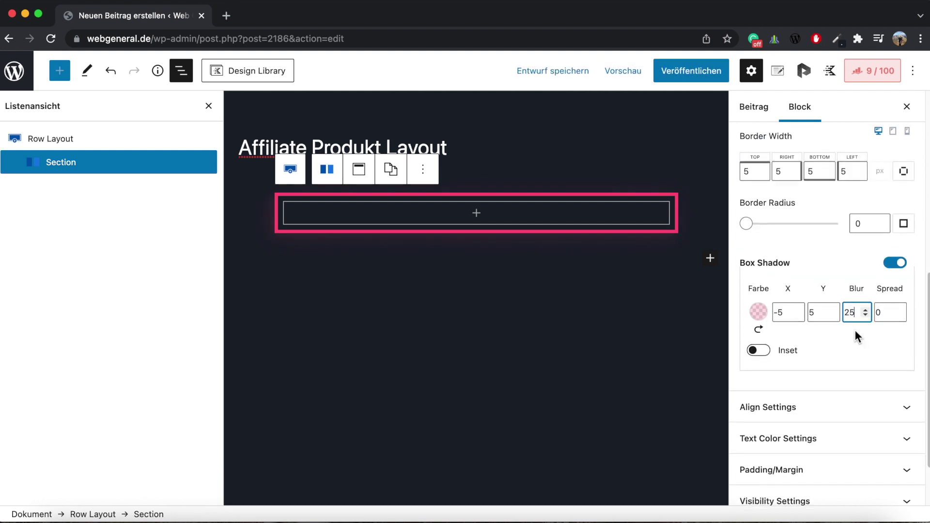
pyautogui.scroll(-3, 855, 329)
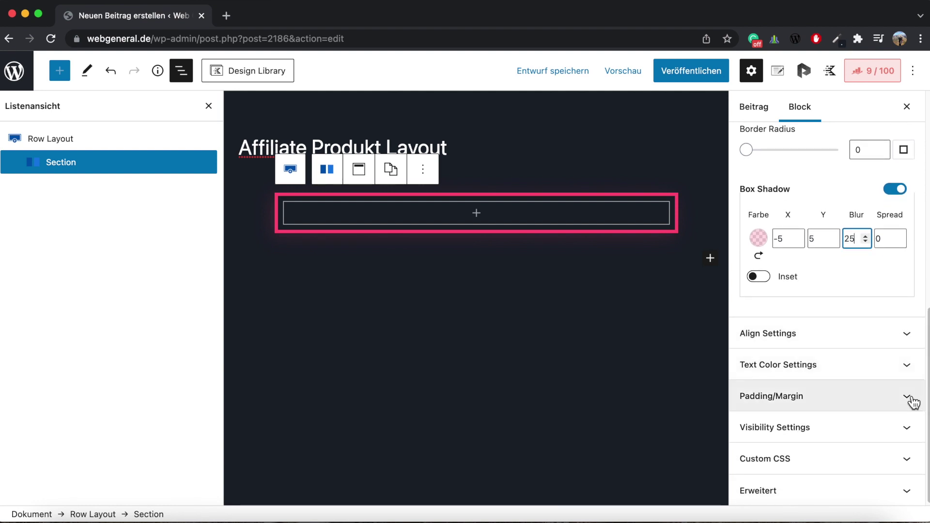
pyautogui.click(906, 405)
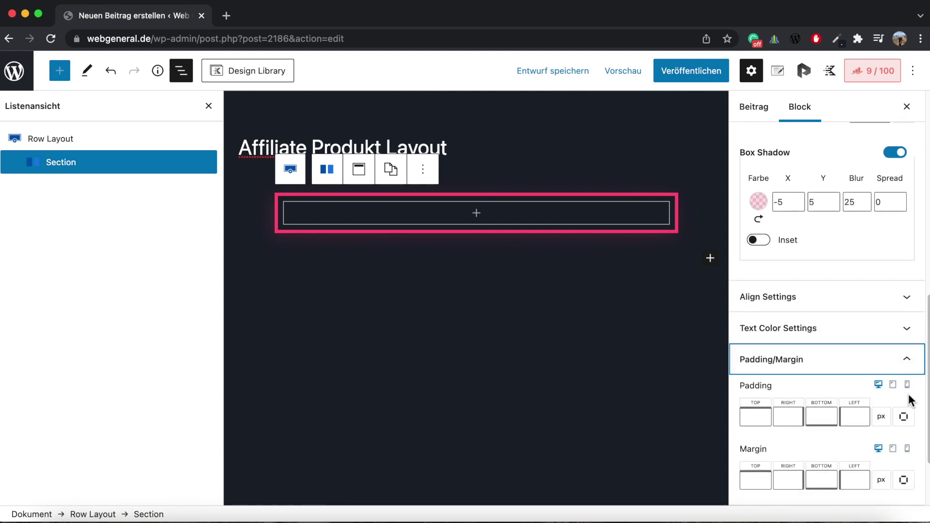
pyautogui.click(755, 416)
pyautogui.write('20')
pyautogui.click(782, 417)
pyautogui.write('20')
pyautogui.click(816, 416)
pyautogui.write('20')
pyautogui.click(855, 417)
pyautogui.write('20')
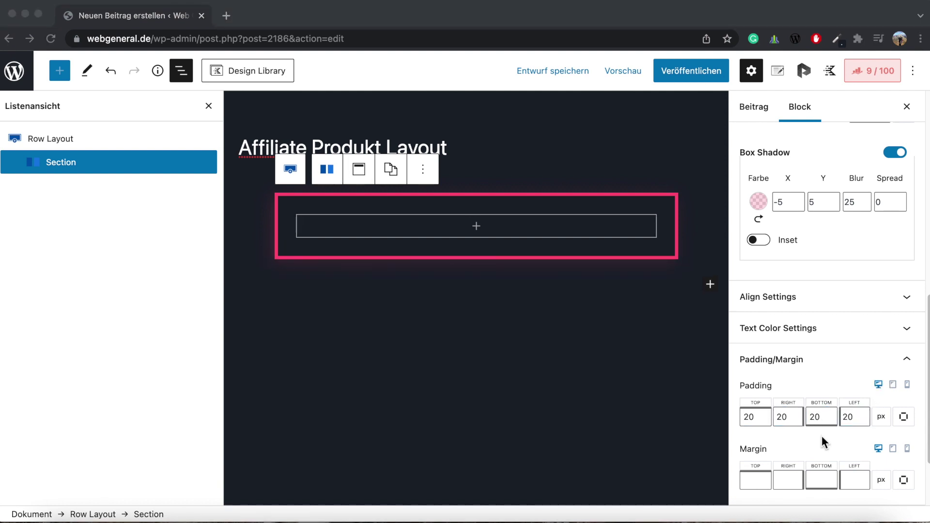
# Insert a nested Row Layout with one column inside the pink-bordered Section.
pyautogui.click(477, 225)
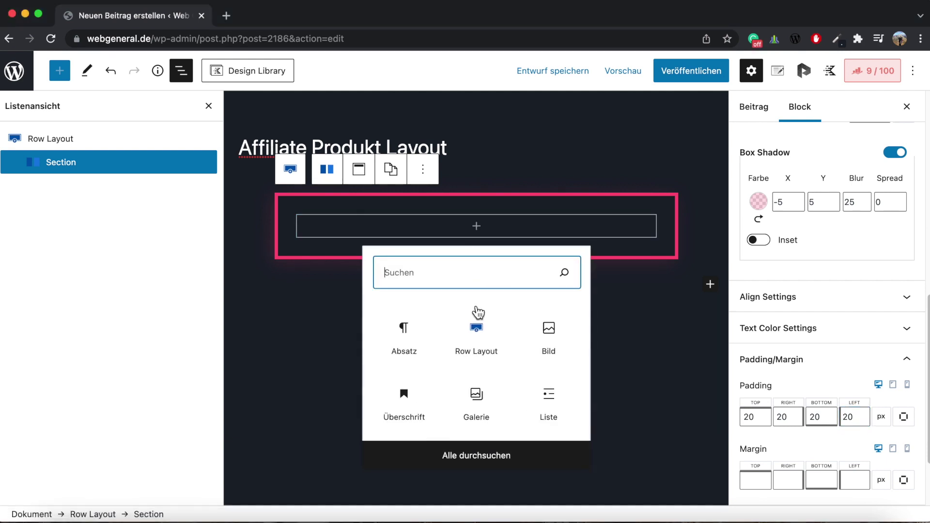
pyautogui.click(475, 333)
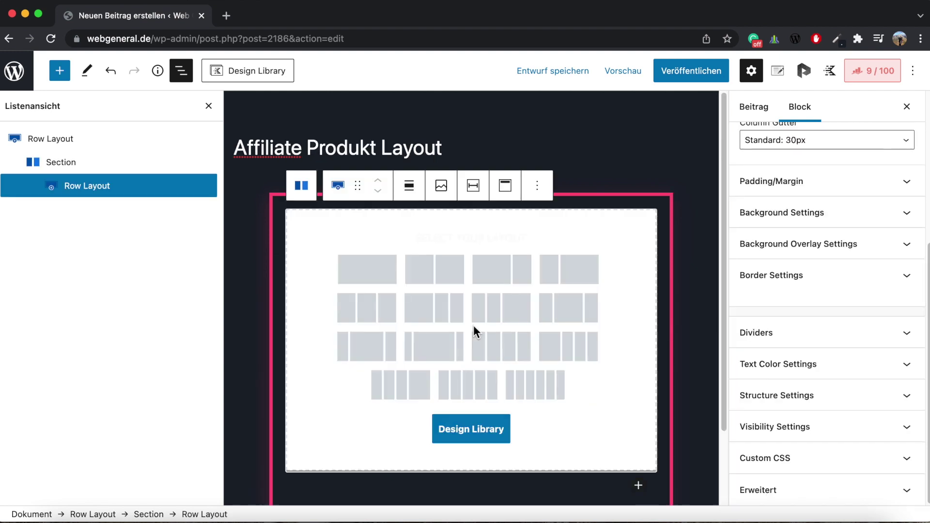
pyautogui.click(377, 278)
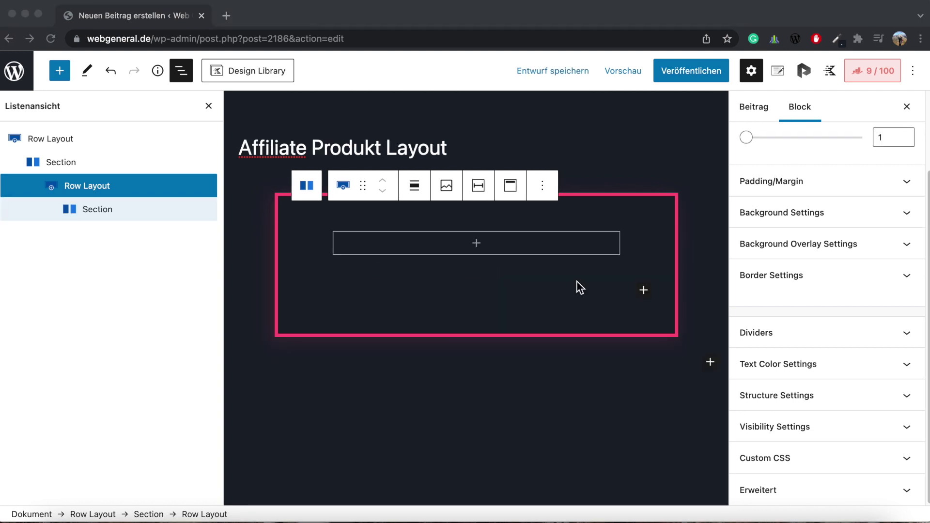
# Add a second nested Row Layout below the first, with a narrow left column and a wide right column.
pyautogui.click(643, 292)
pyautogui.click(643, 291)
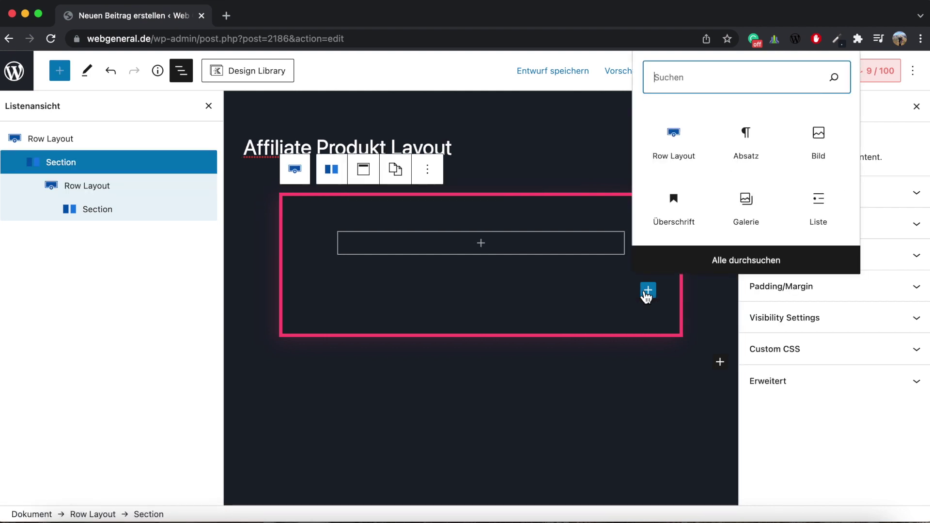
pyautogui.click(677, 137)
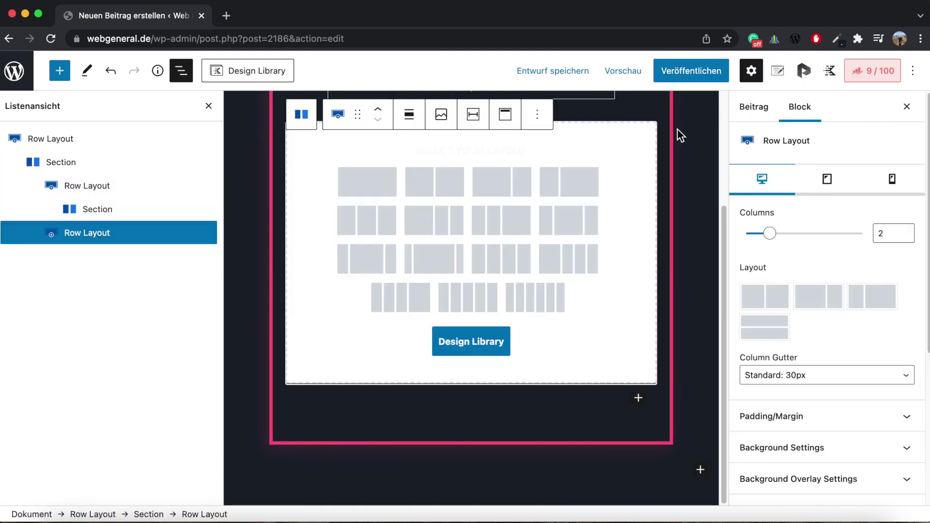
pyautogui.click(566, 183)
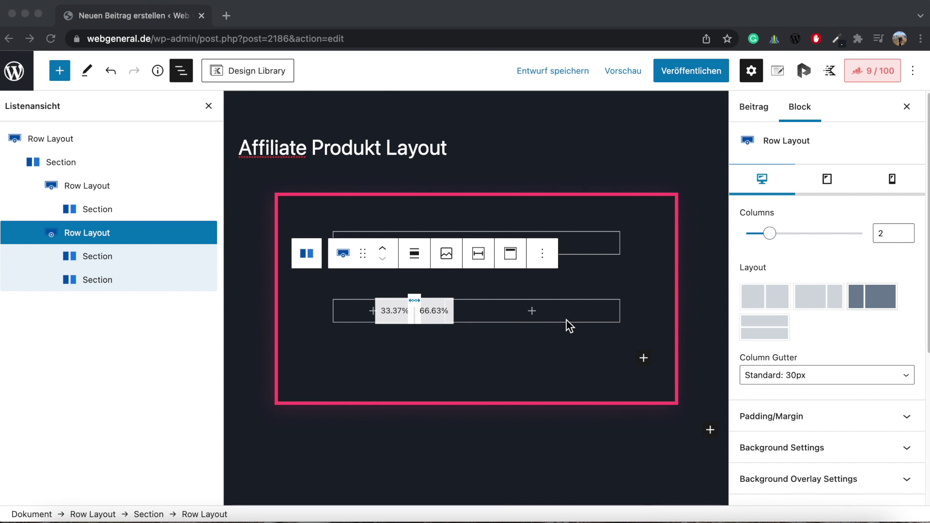
# Insert an Advanced Heading block into the Section of the upper nested Row Layout.
pyautogui.click(586, 269)
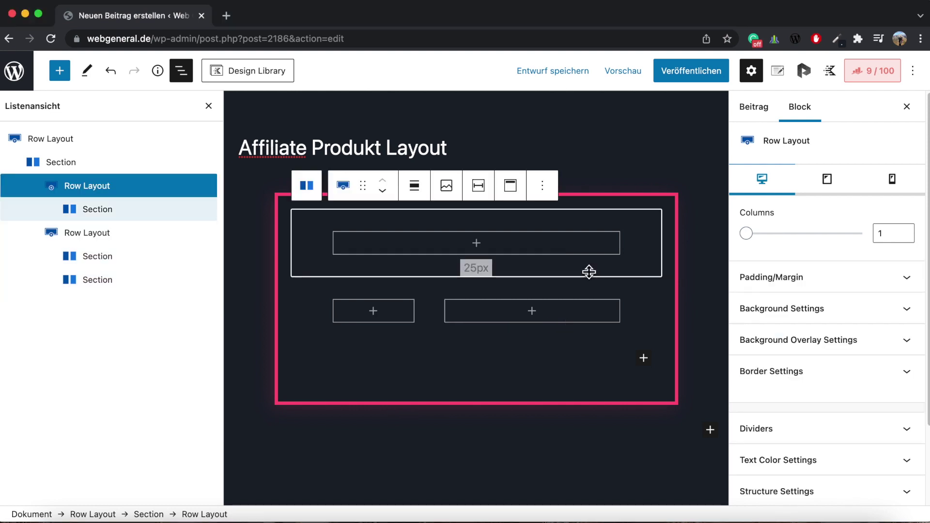
pyautogui.click(477, 246)
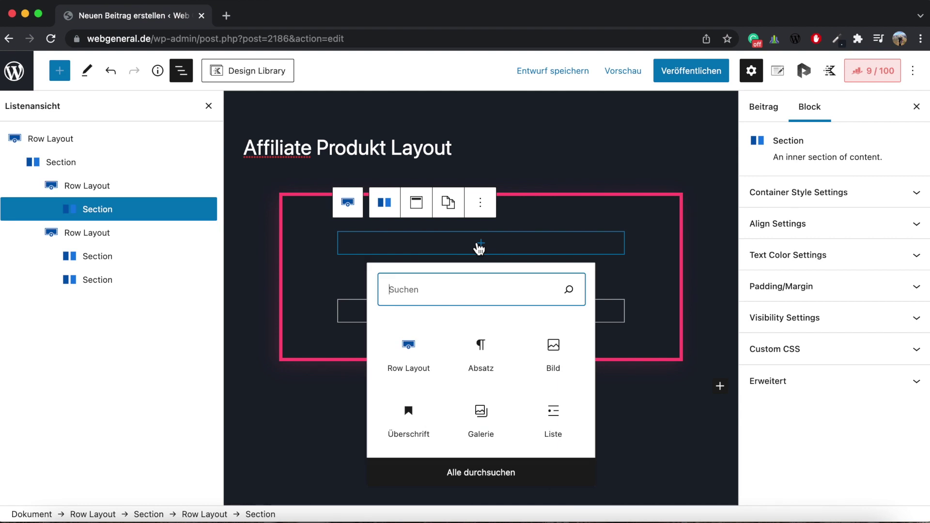
pyautogui.write('adv')
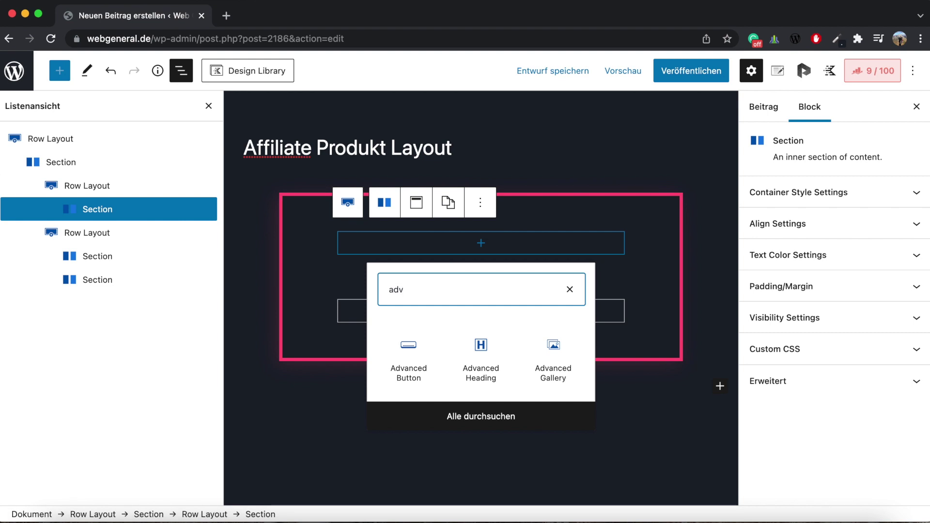
pyautogui.click(481, 361)
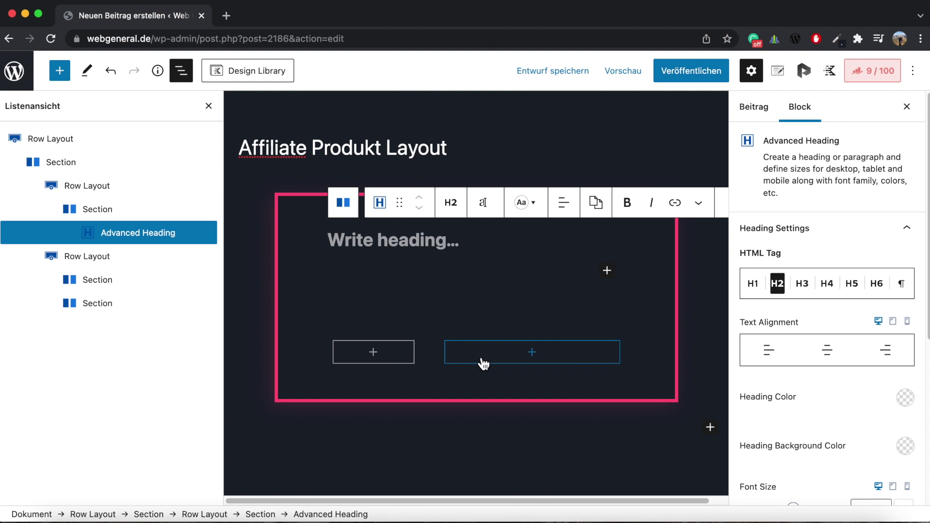
pyautogui.write('Angebot')
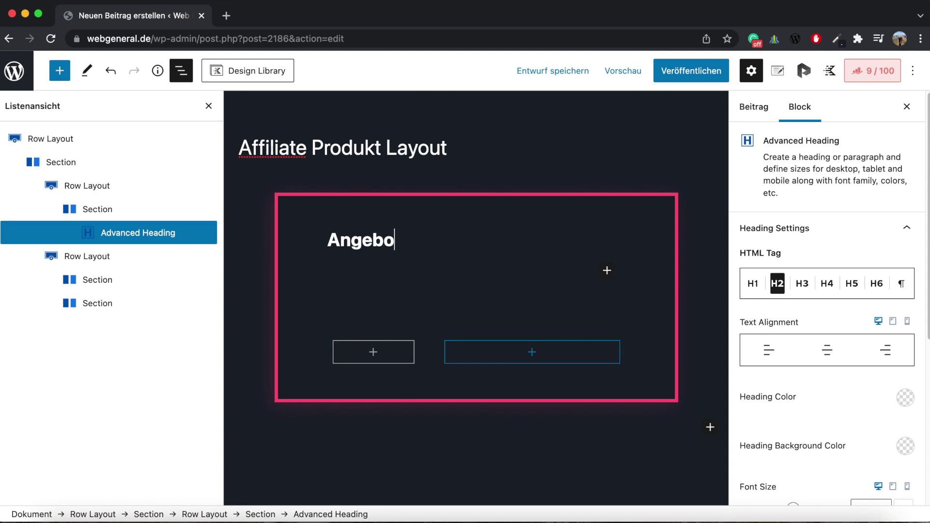
pyautogui.press('BackSpace')
pyautogui.press('BackSpace')
pyautogui.press('BackSpace')
pyautogui.press('BackSpace')
pyautogui.press('BackSpace')
pyautogui.press('BackSpace')
pyautogui.press('BackSpace')
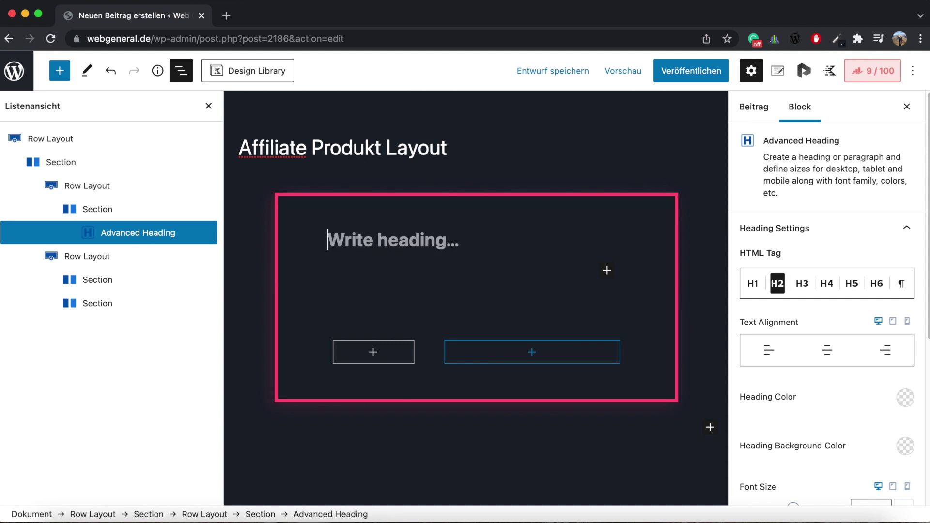
pyautogui.write('Empfehlung')
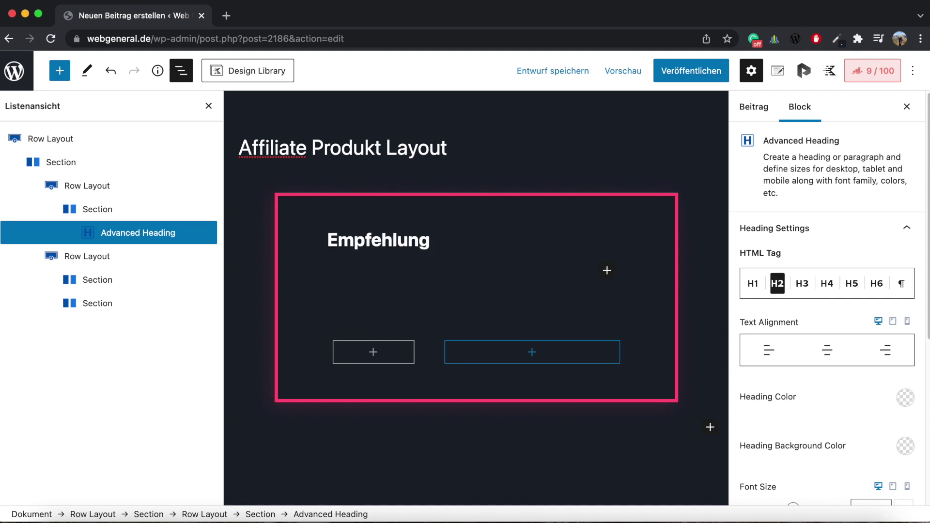
pyautogui.press('BackSpace')
pyautogui.press('BackSpace')
pyautogui.press('BackSpace')
pyautogui.press('BackSpace')
pyautogui.press('BackSpace')
pyautogui.press('BackSpace')
pyautogui.press('BackSpace')
pyautogui.press('BackSpace')
pyautogui.press('BackSpace')
pyautogui.press('BackSpace')
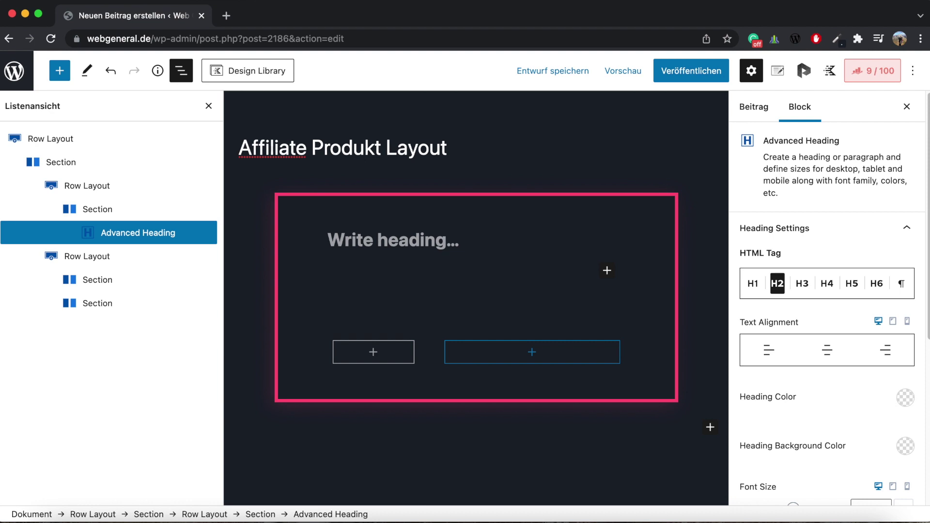
# Fill the heading with five star symbols from the emoji and symbol picker.
pyautogui.press('ctrl+super+space')
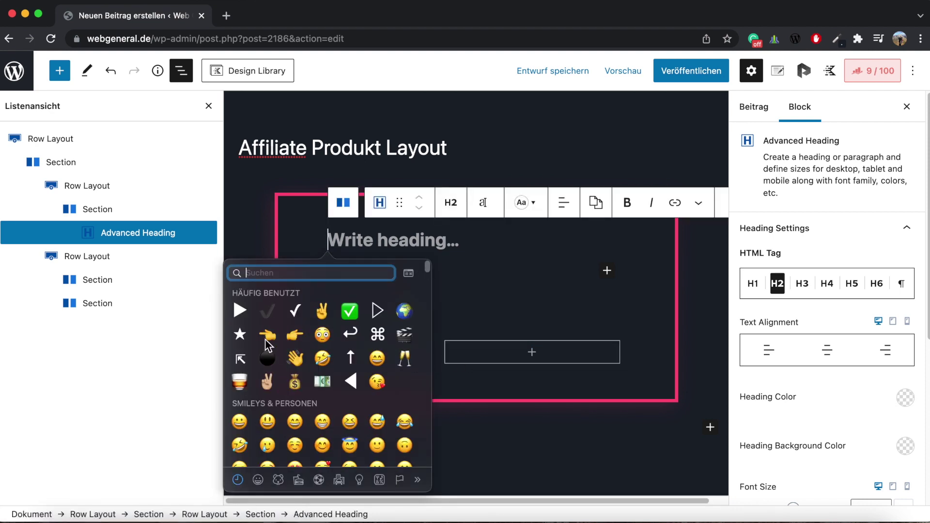
pyautogui.click(241, 333)
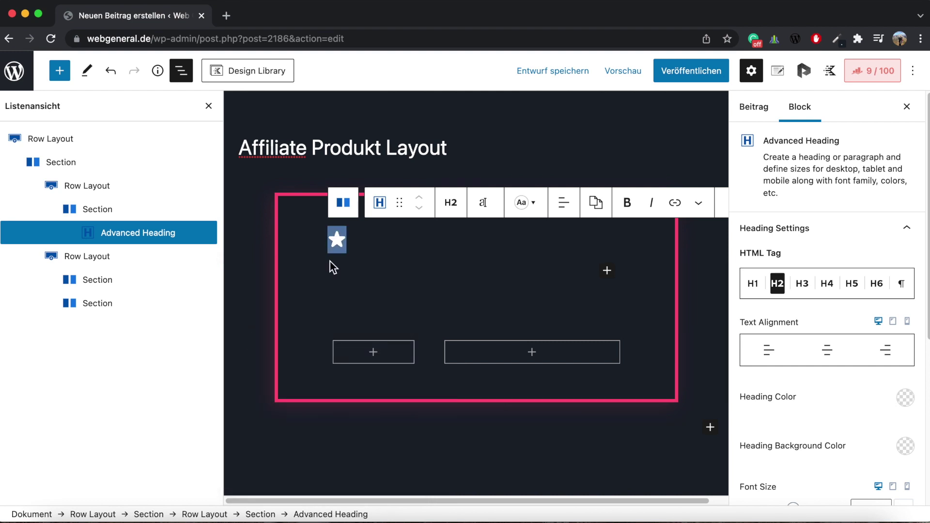
pyautogui.press('Right')
pyautogui.press('super+v')
pyautogui.press('super+v')
pyautogui.press('super+v')
pyautogui.press('super+v')
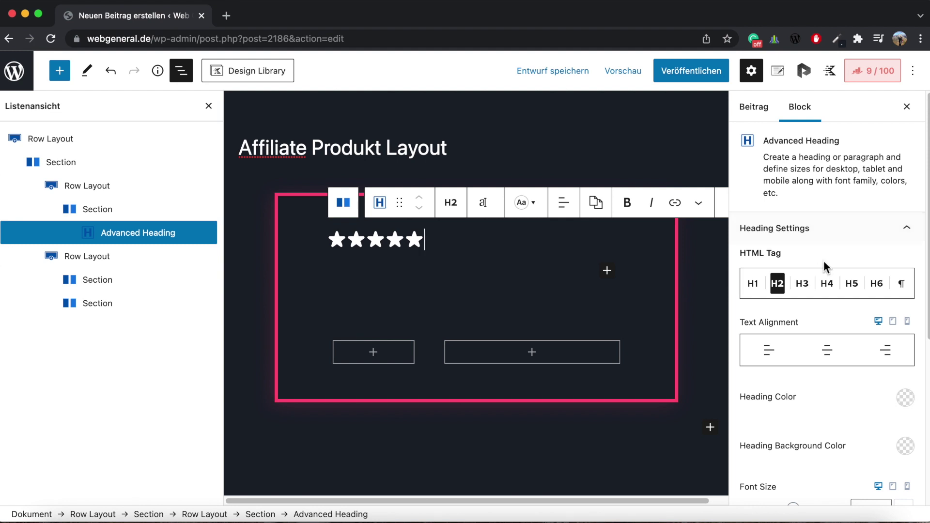
# Set the star heading's desktop font size and line height to 25 px each.
pyautogui.scroll(-6, 835, 288)
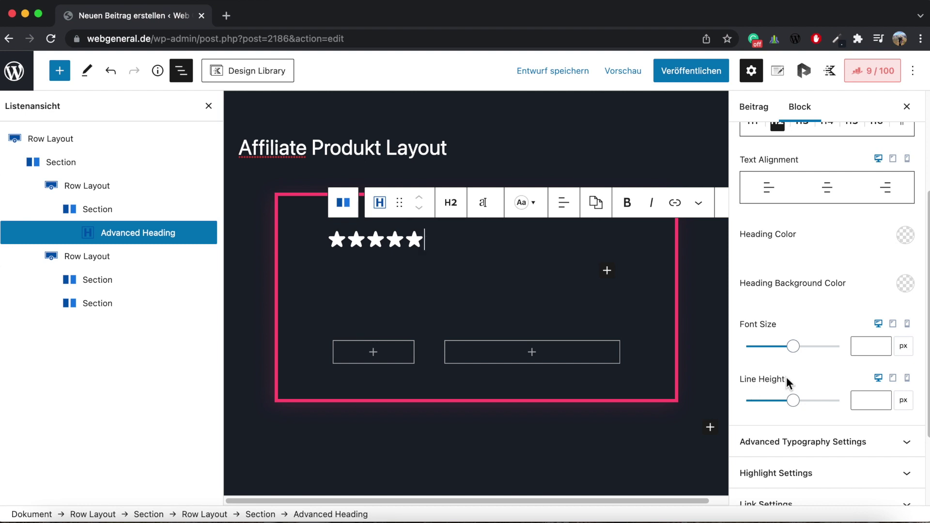
pyautogui.click(870, 346)
pyautogui.write('25')
pyautogui.click(870, 400)
pyautogui.write('25')
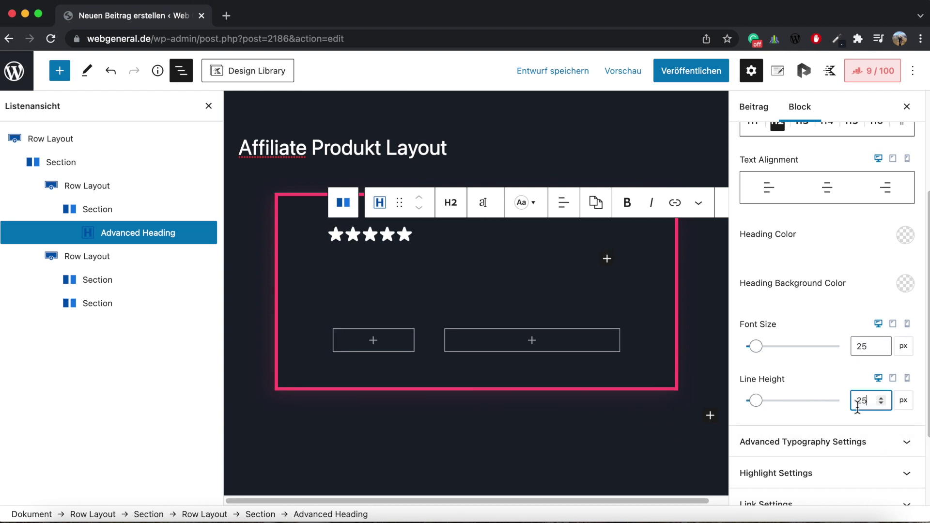
# Set the star heading's padding to 15 px top, 10 px right, 20 px bottom and 10 px left, and its top margin to 25 px.
pyautogui.scroll(-3, 923, 484)
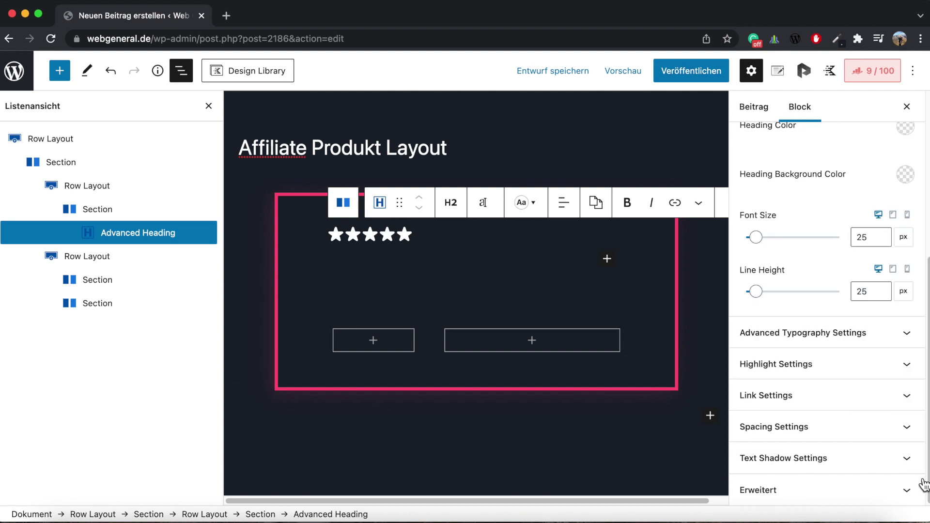
pyautogui.click(909, 436)
pyautogui.click(748, 415)
pyautogui.write('15')
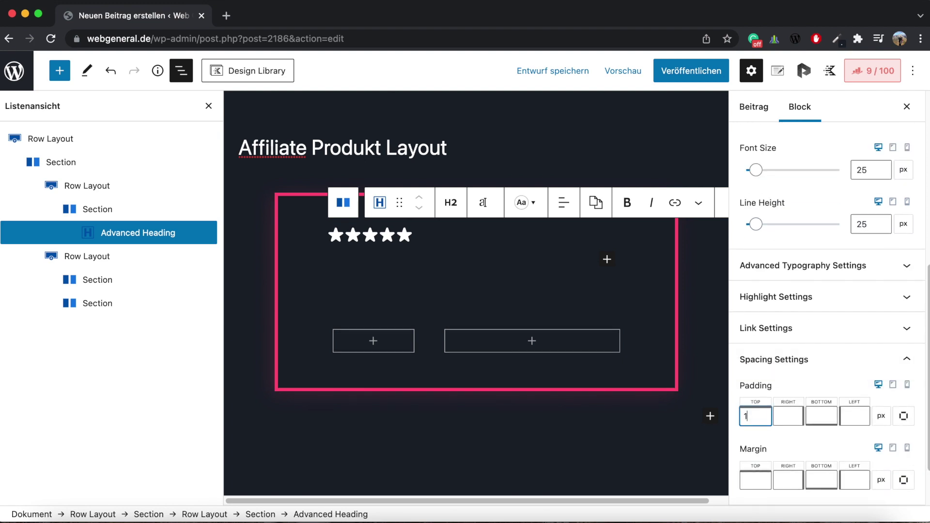
pyautogui.click(795, 415)
pyautogui.write('10')
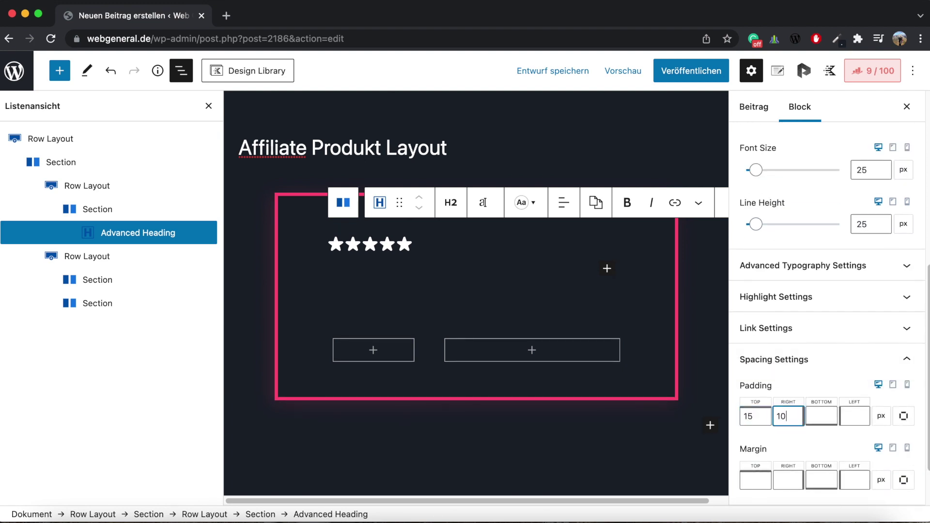
pyautogui.click(821, 416)
pyautogui.write('20')
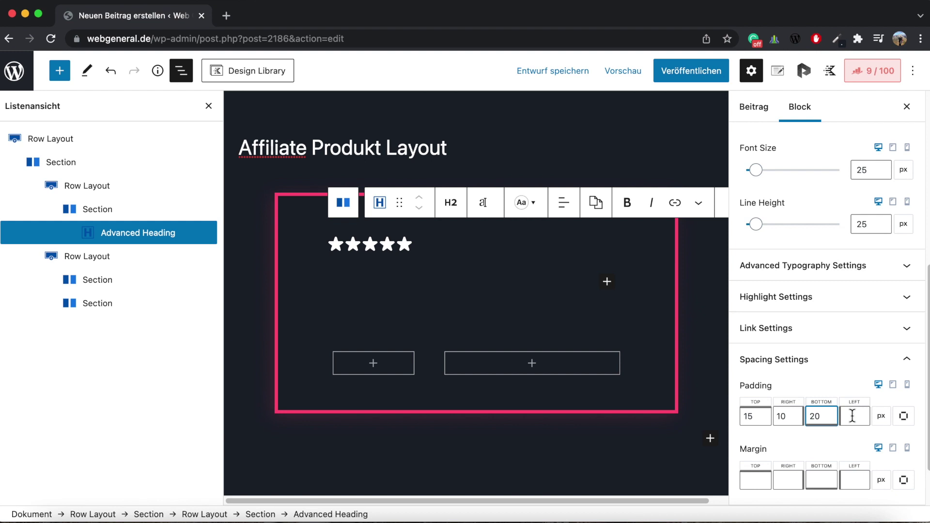
pyautogui.click(864, 418)
pyautogui.write('10')
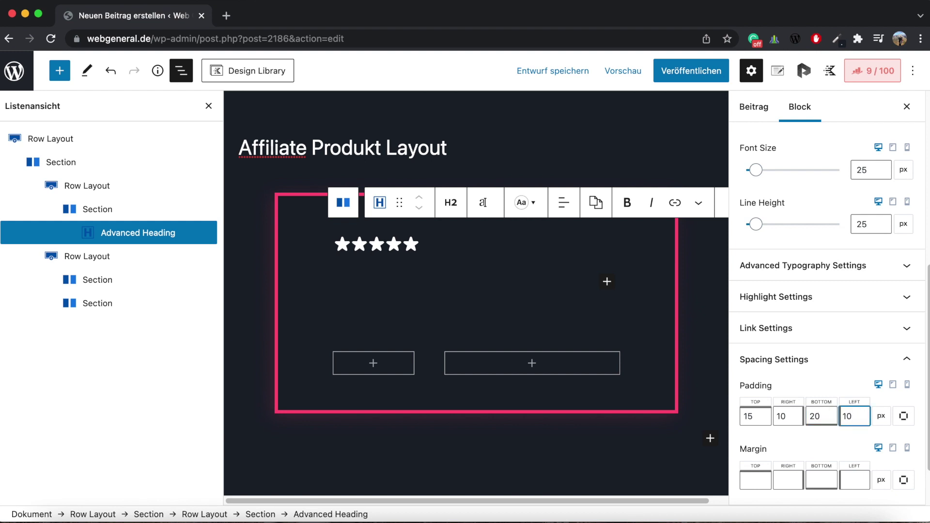
pyautogui.click(765, 483)
pyautogui.write('25')
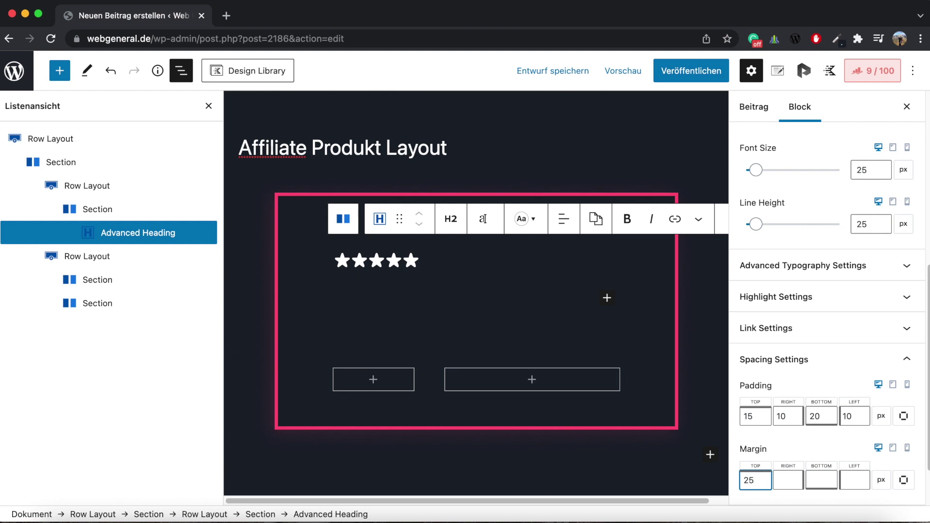
# Give the star heading the green background colour 00FF0C and the dark text colour 1A202C from the theme palette.
pyautogui.scroll(5, 894, 289)
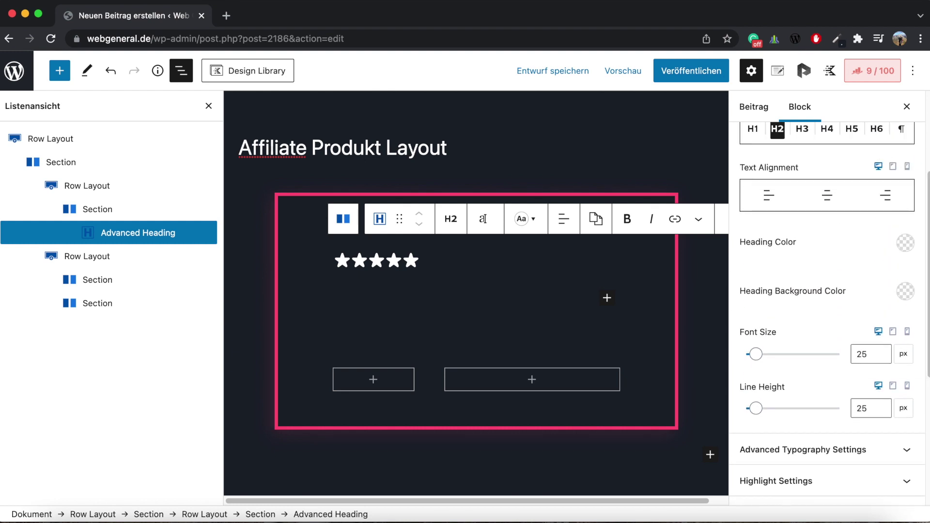
pyautogui.click(905, 292)
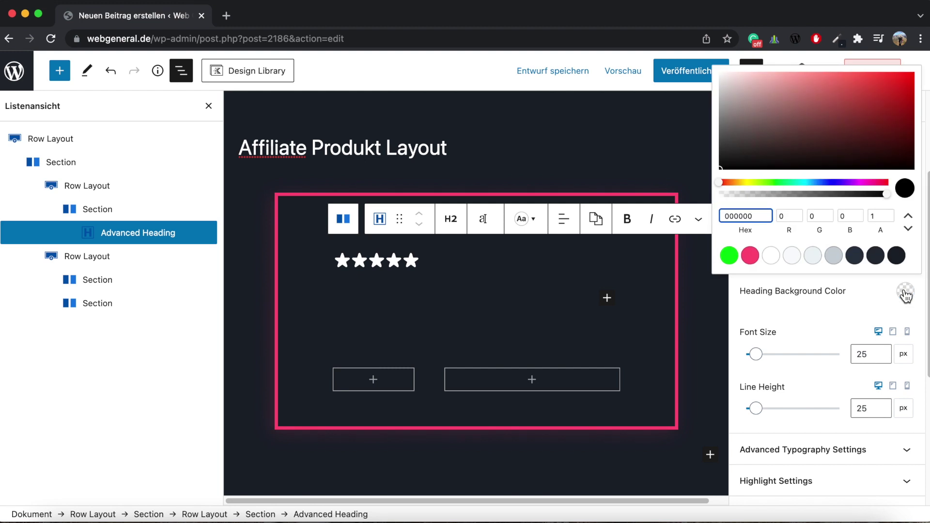
pyautogui.click(729, 254)
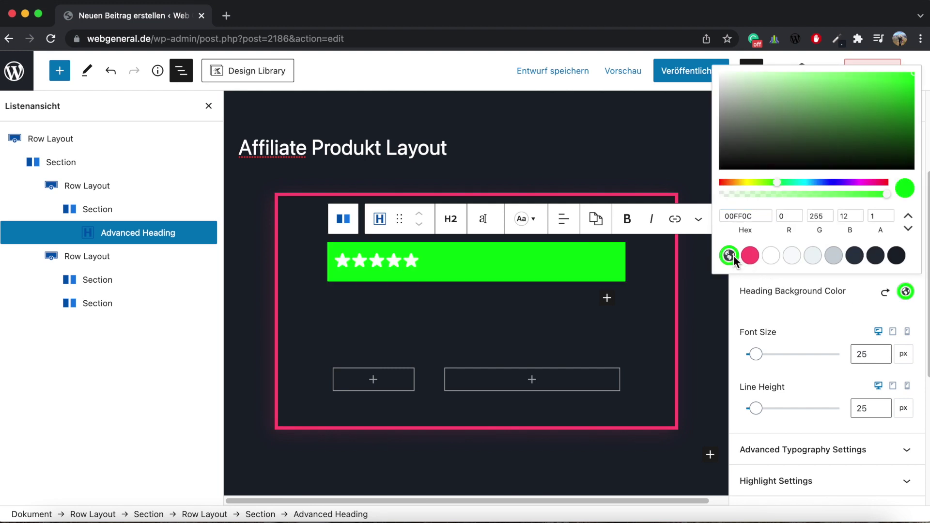
pyautogui.click(832, 306)
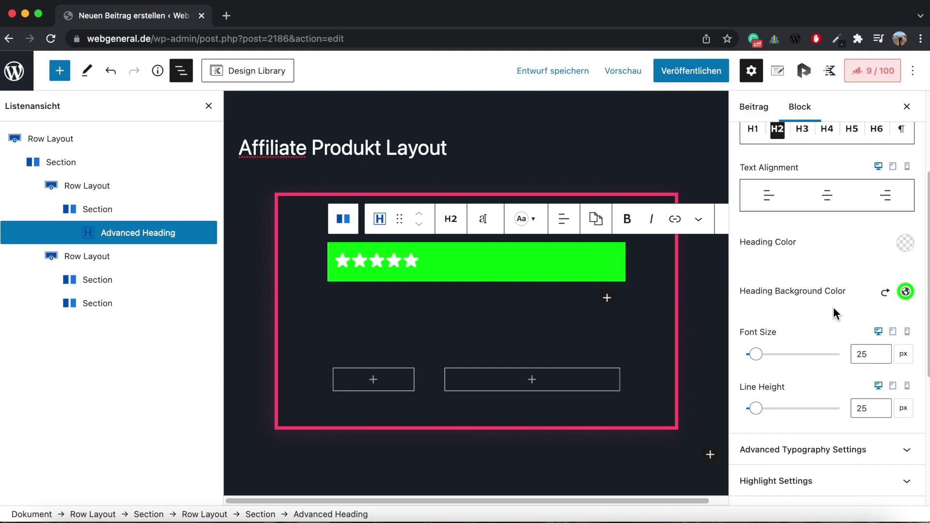
pyautogui.click(905, 244)
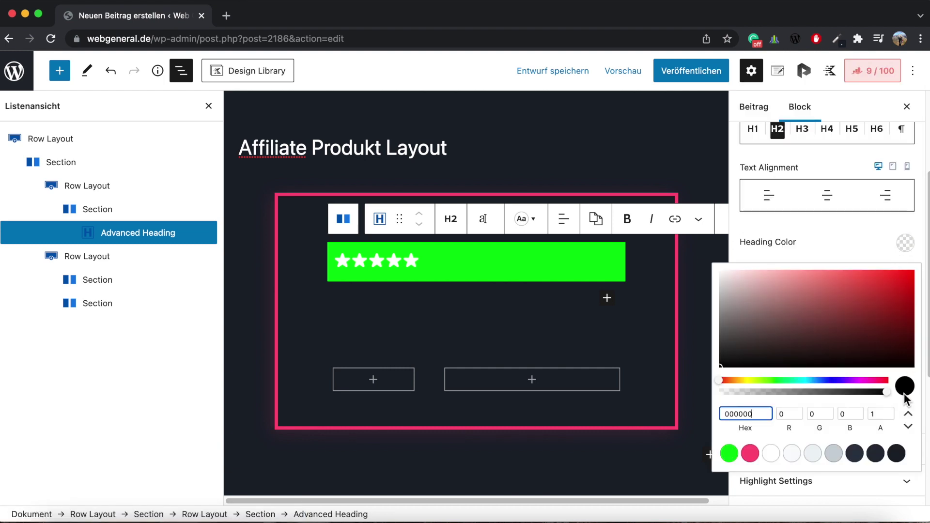
pyautogui.click(897, 453)
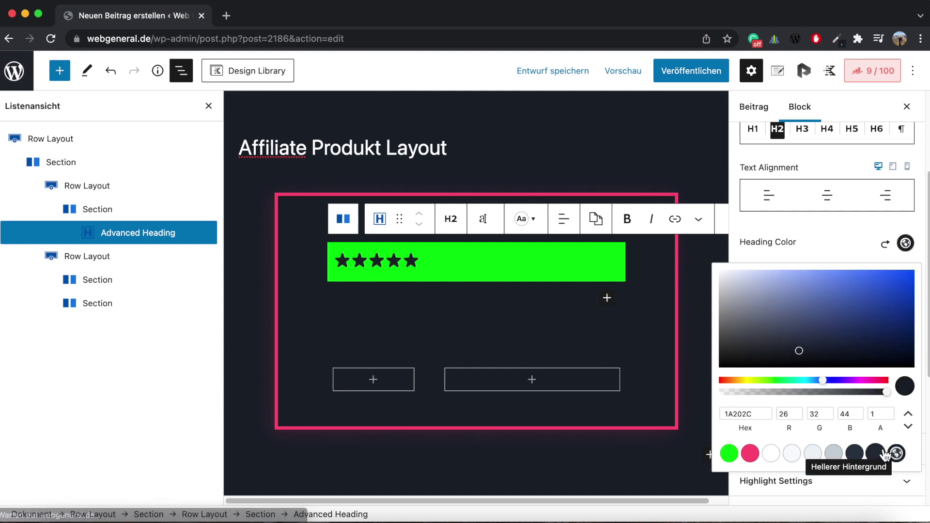
pyautogui.click(850, 237)
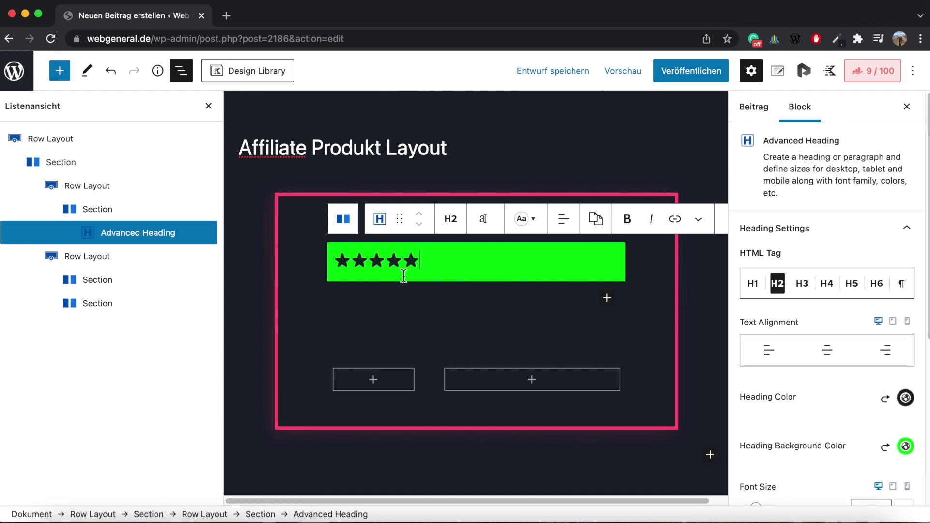
# Set the top margin of the Section containing the star heading to -75 px.
pyautogui.click(99, 212)
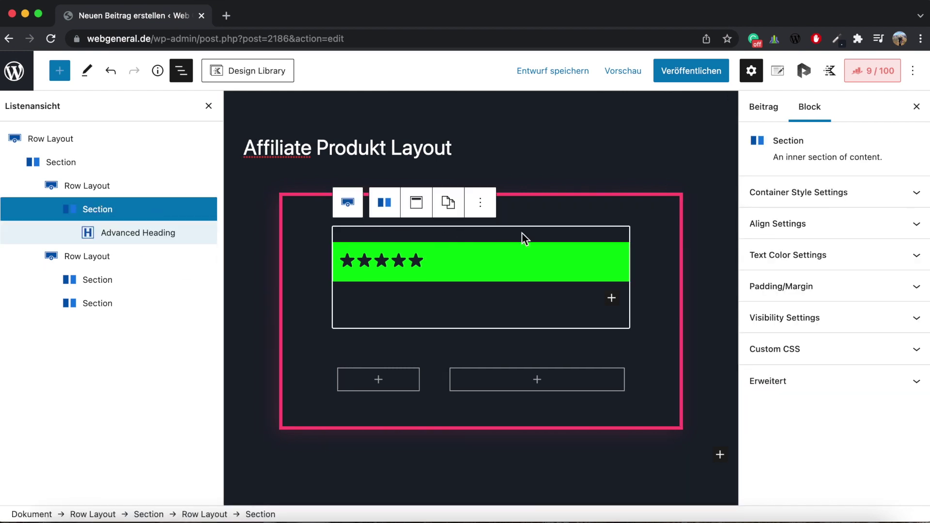
pyautogui.click(914, 289)
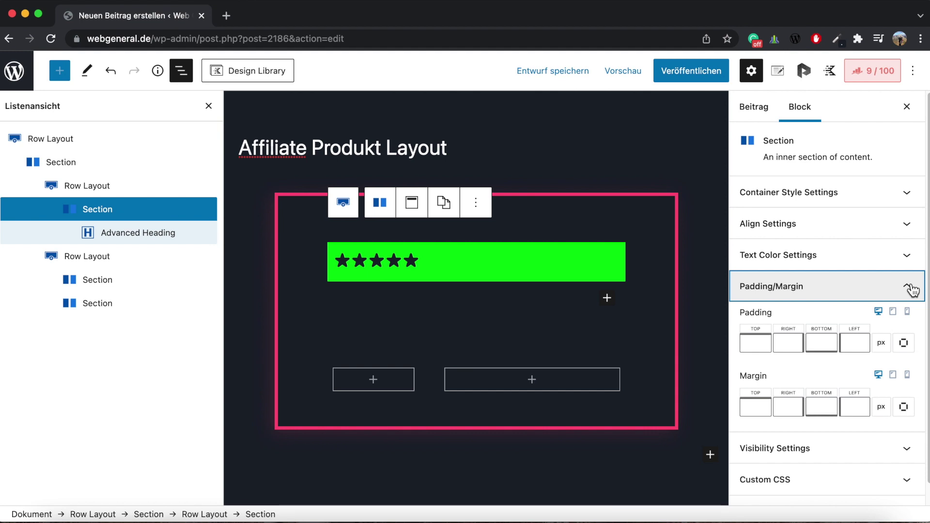
pyautogui.click(764, 401)
pyautogui.write('-75')
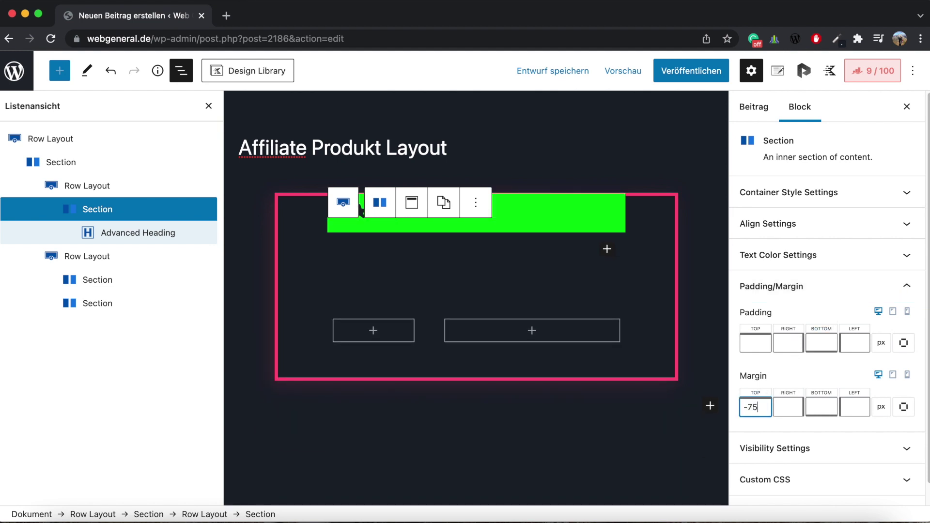
# Set the star heading's Section to horizontal inner block direction with centred text alignment.
pyautogui.click(357, 204)
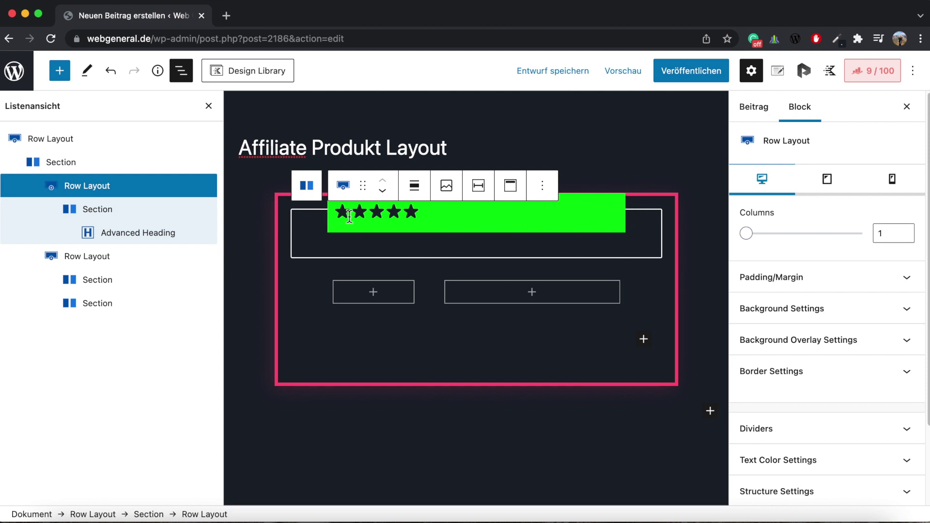
pyautogui.click(637, 198)
pyautogui.click(915, 225)
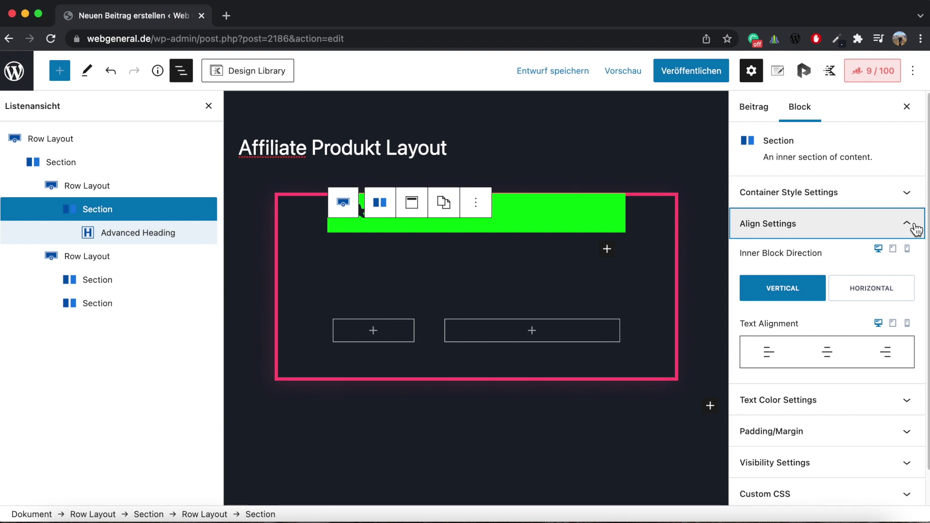
pyautogui.click(884, 294)
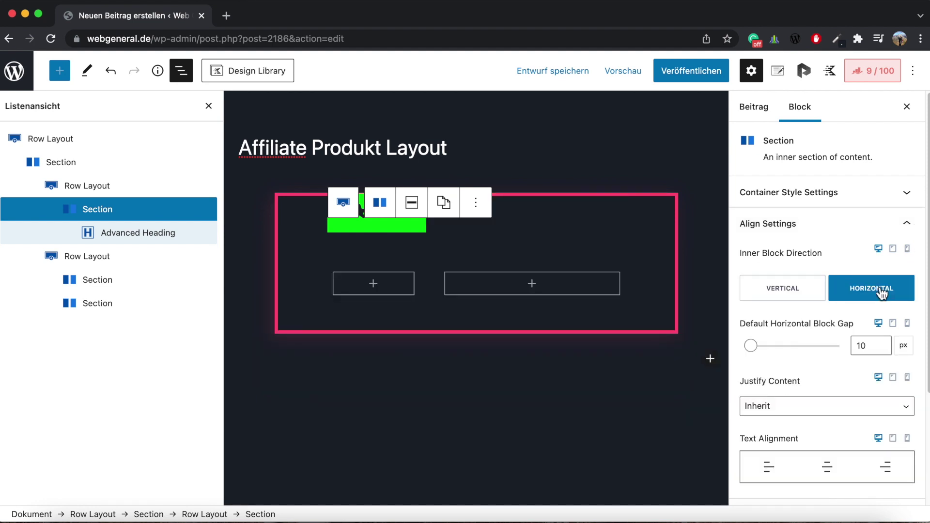
pyautogui.click(829, 468)
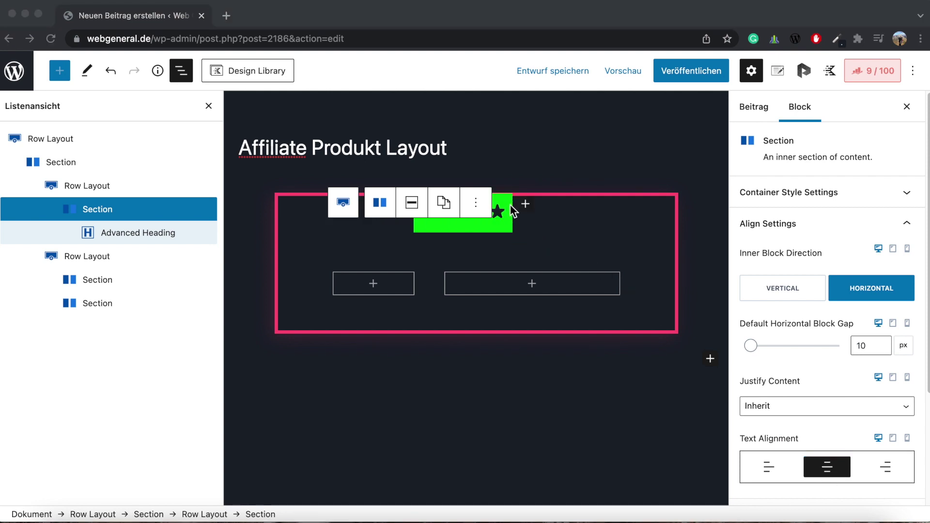
# Insert an image block in the lower row's first Section and fill it with Bobby.jpeg from the media library.
pyautogui.click(374, 286)
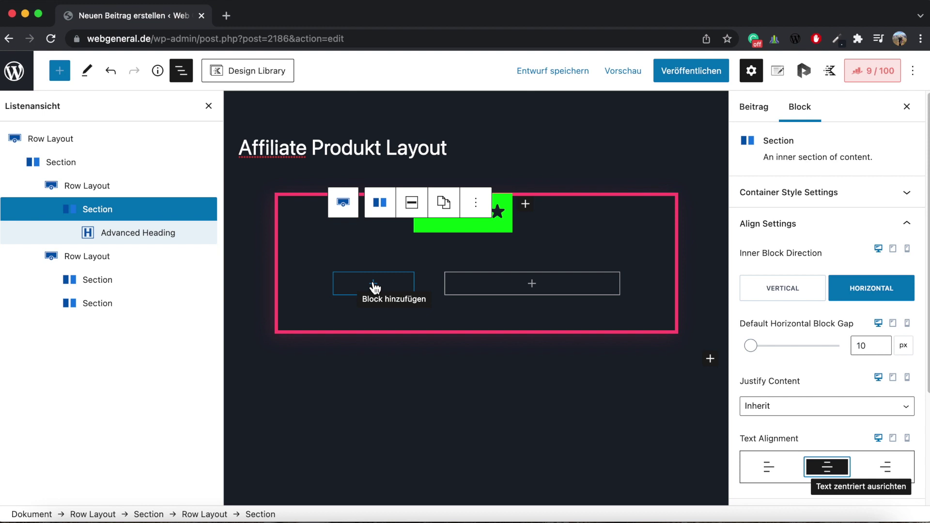
pyautogui.click(376, 285)
pyautogui.write('image')
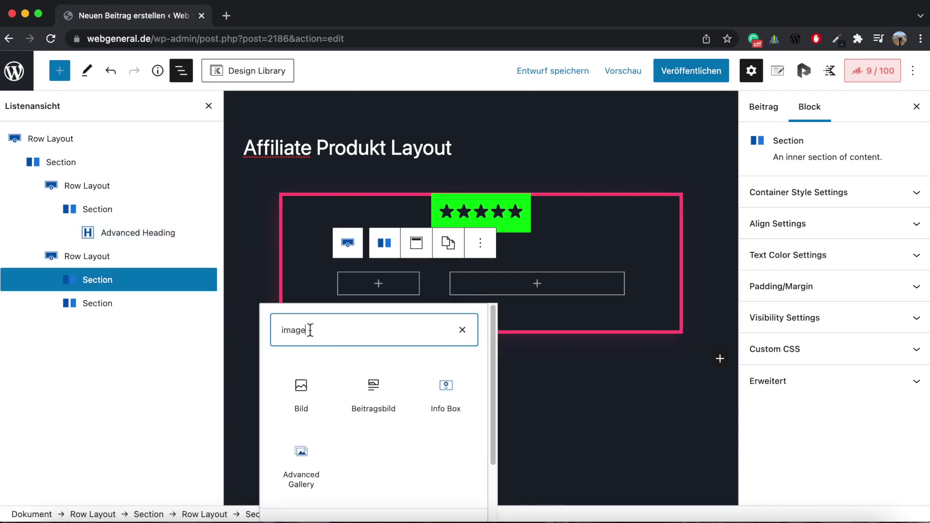
pyautogui.click(302, 389)
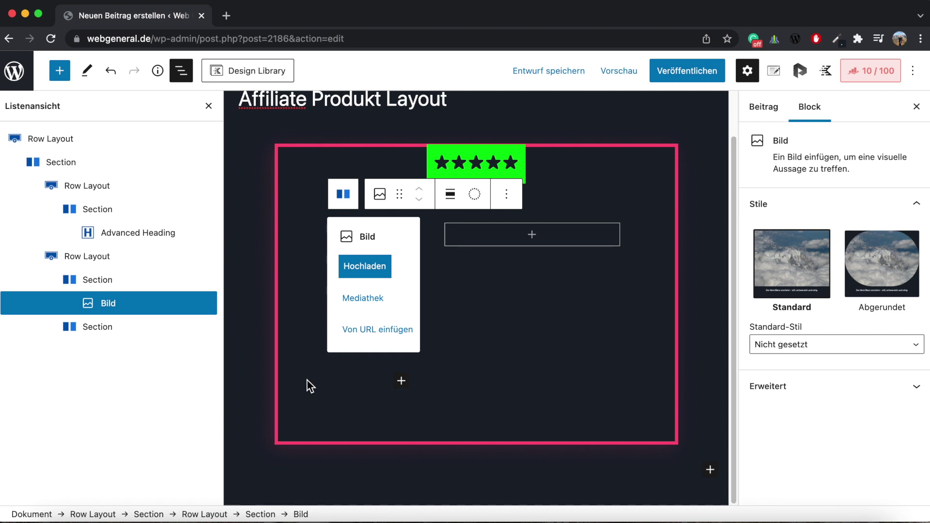
pyautogui.click(362, 298)
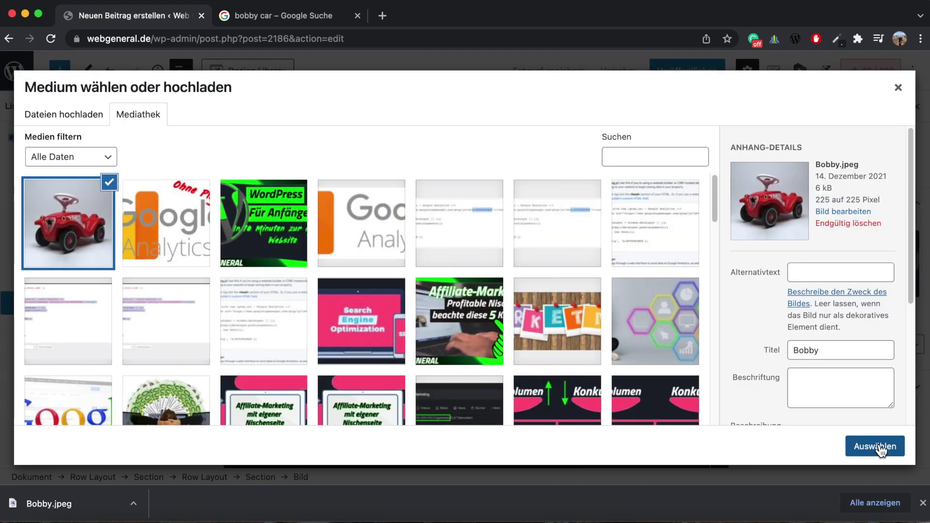
pyautogui.click(878, 446)
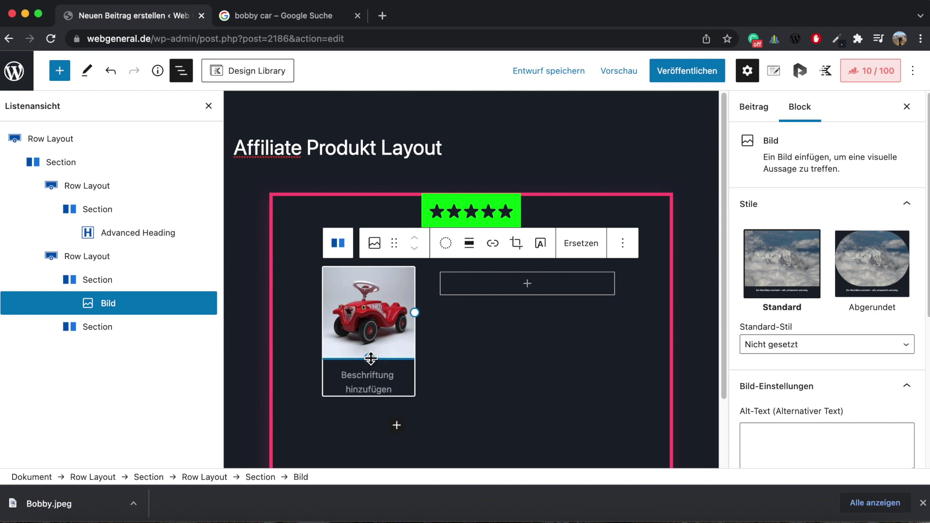
# Enlarge the product image to about 159 × 159 px and align its Section's content vertically to the middle.
pyautogui.moveTo(371, 359); pyautogui.dragTo(374, 370)
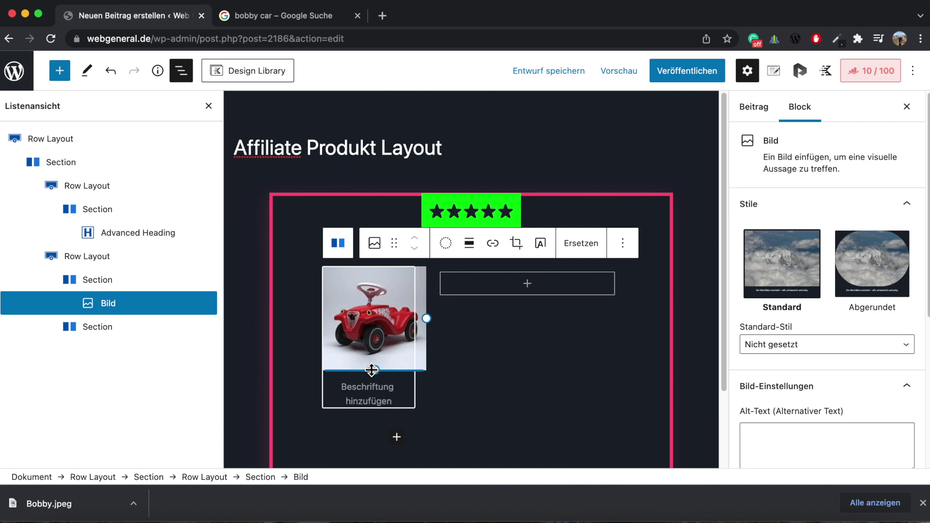
pyautogui.scroll(-5, 923, 313)
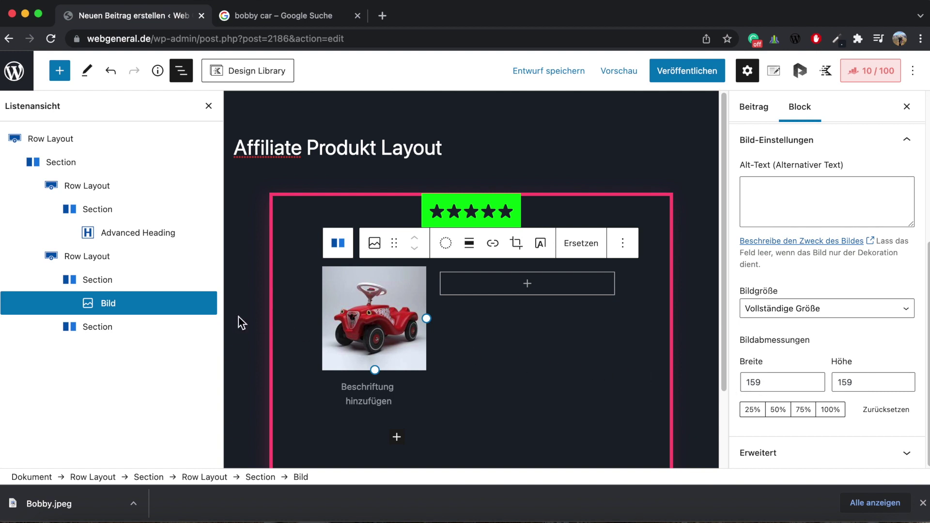
pyautogui.click(111, 283)
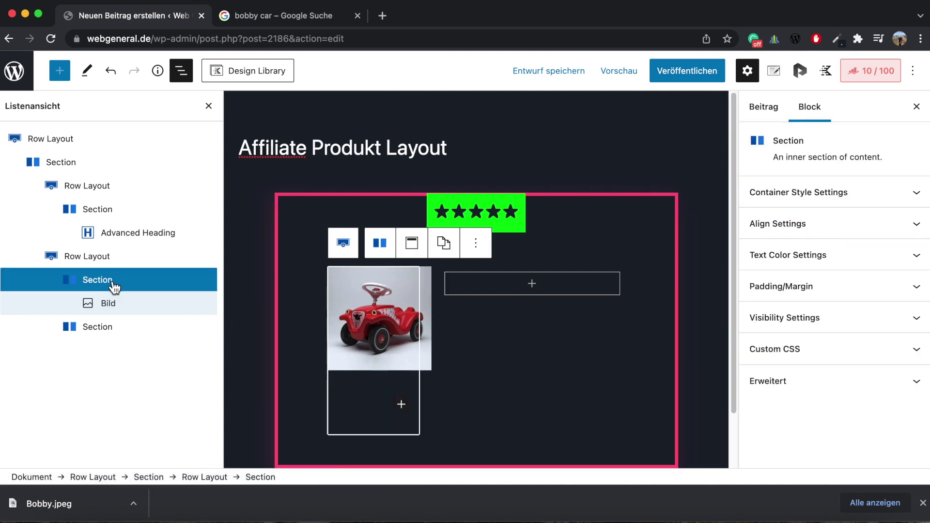
pyautogui.click(413, 244)
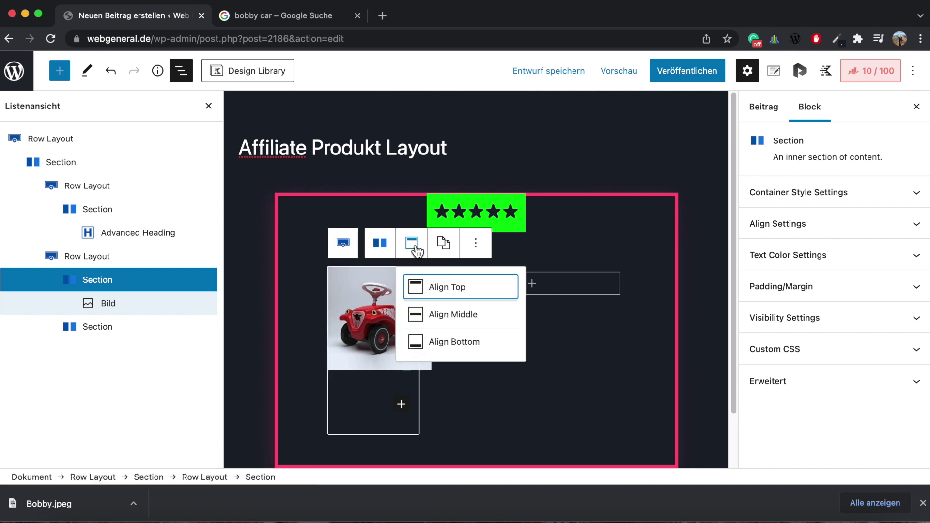
pyautogui.click(450, 322)
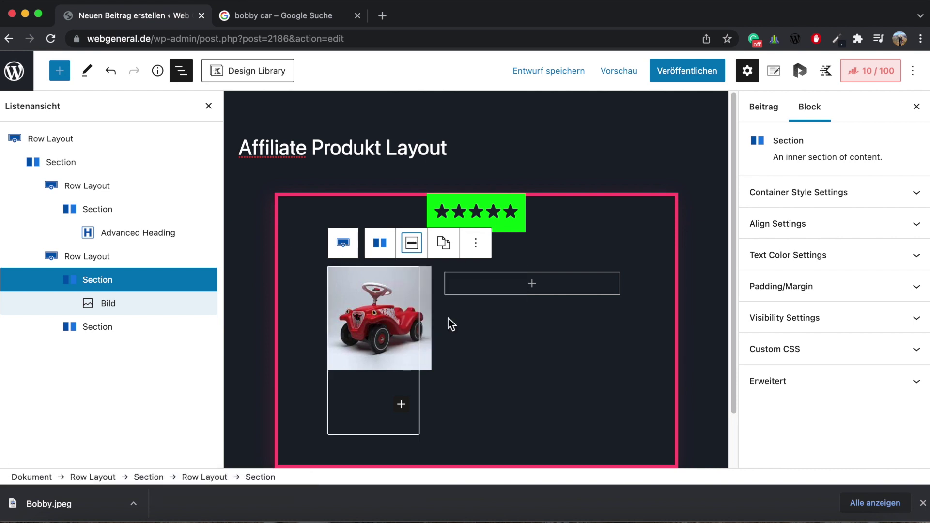
# Add an Advanced Heading reading "Bobby-Car" to the empty Section beside the product image.
pyautogui.click(535, 287)
pyautogui.write('adv')
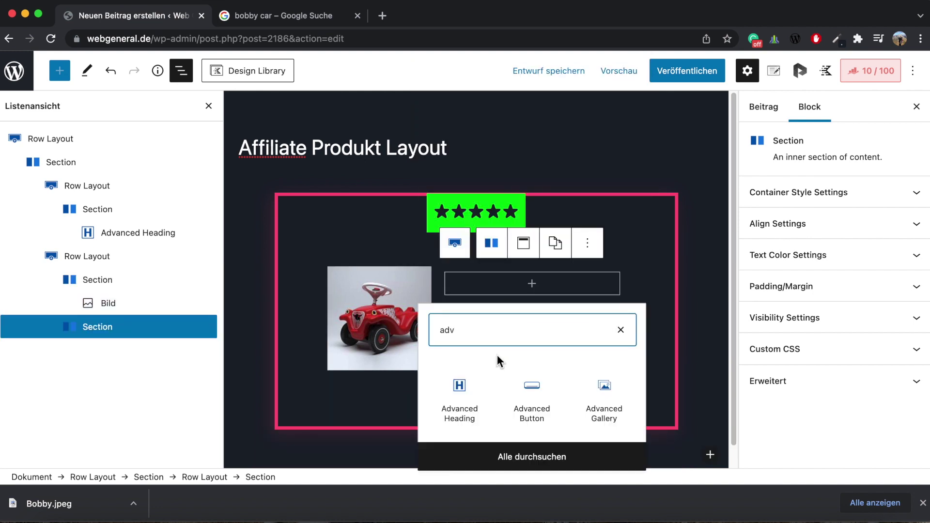
pyautogui.click(461, 387)
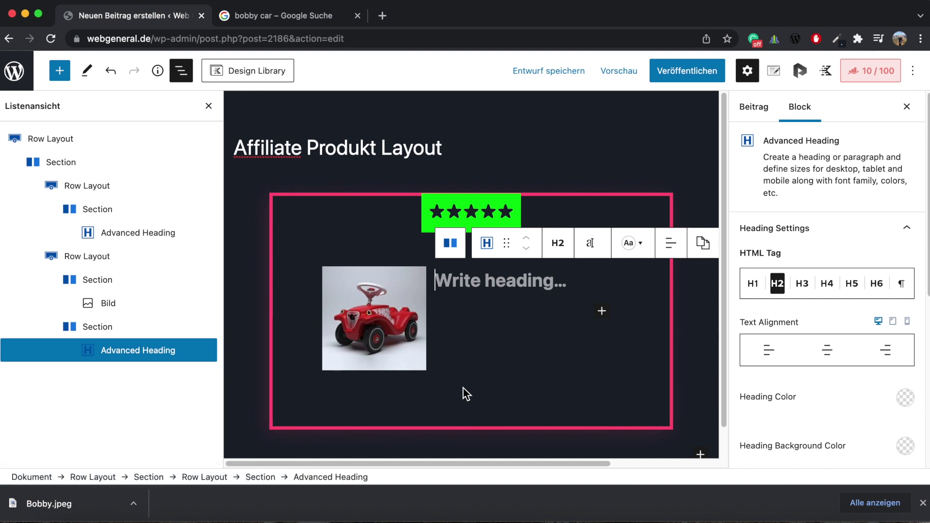
pyautogui.write('Bobby-Car')
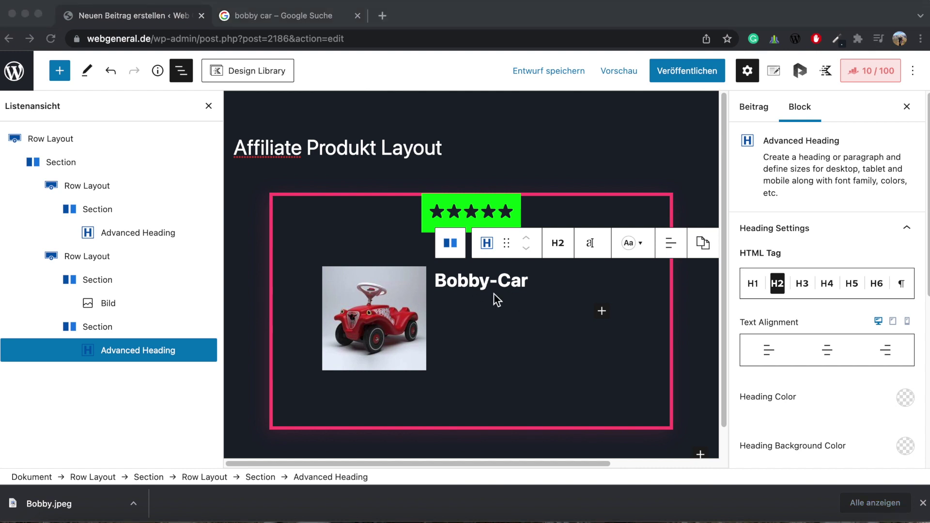
# Insert an Icon List block below the Bobby-Car heading.
pyautogui.click(602, 315)
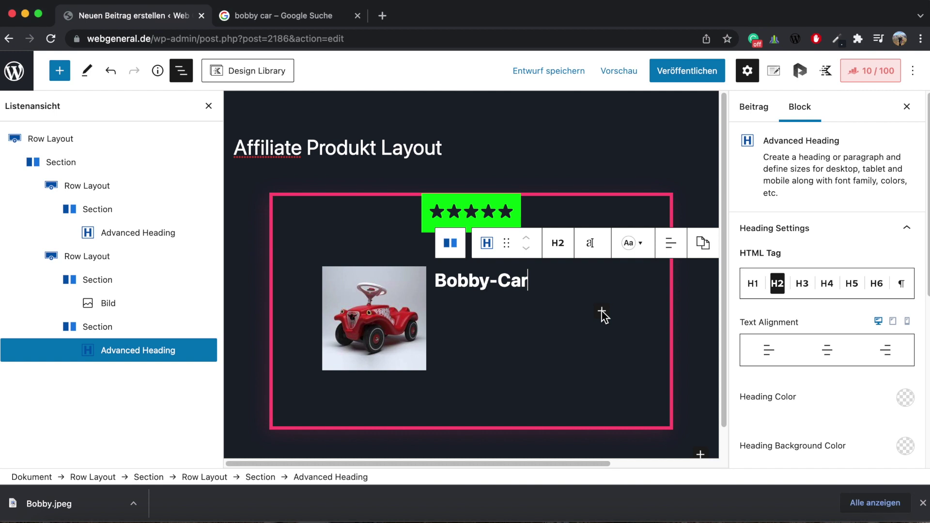
pyautogui.click(602, 314)
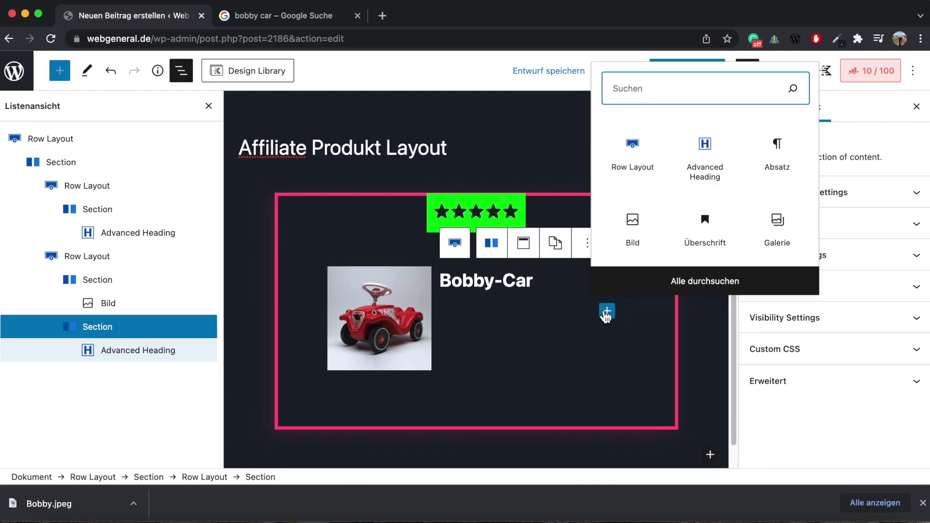
pyautogui.write('icon')
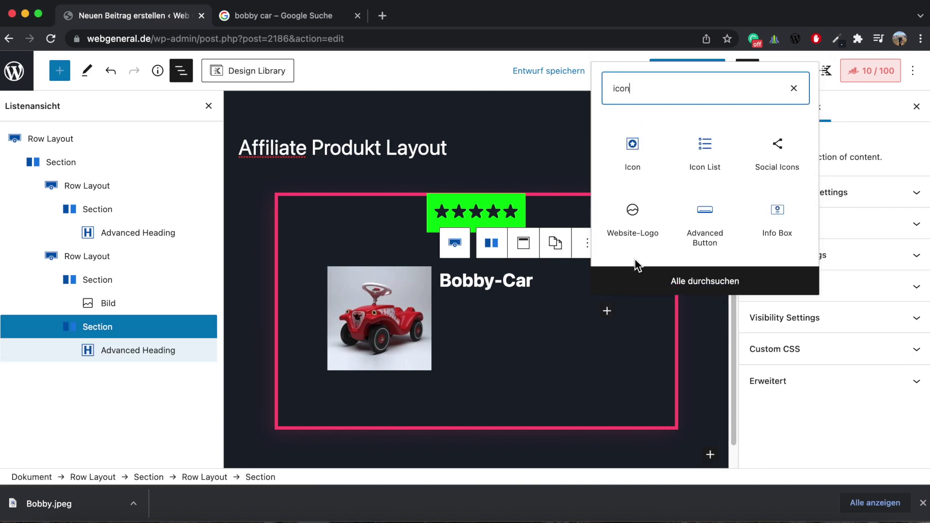
pyautogui.click(705, 157)
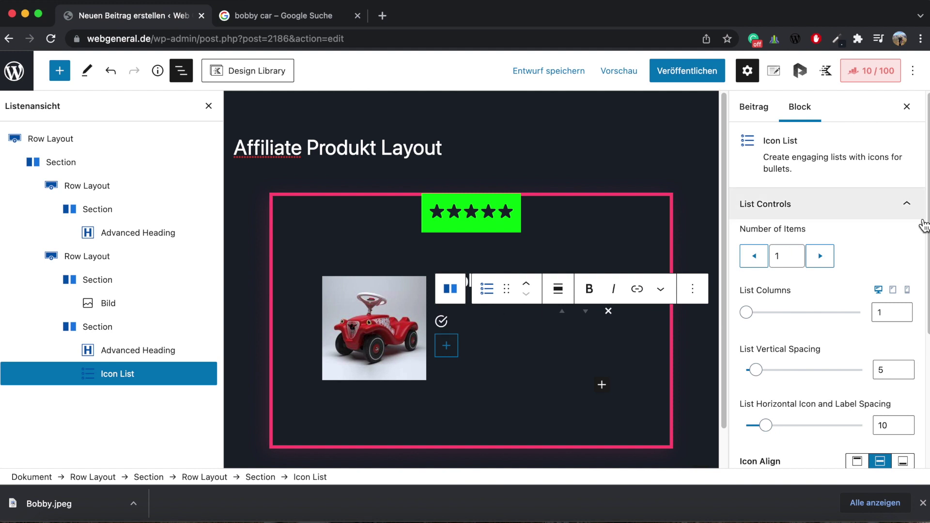
# Give the first list item's icon the green colour from the theme palette and set its icon size to 25.
pyautogui.scroll(-3, 918, 228)
pyautogui.scroll(-4, 911, 424)
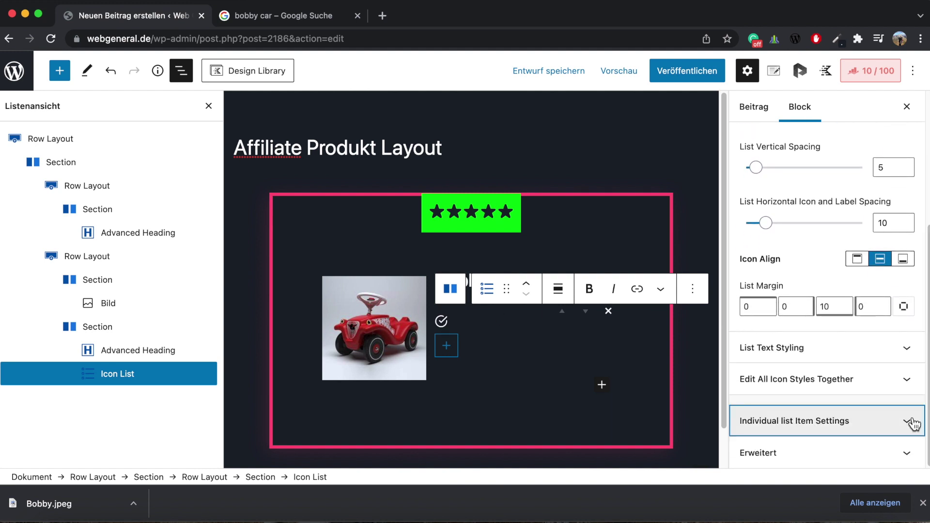
pyautogui.click(910, 422)
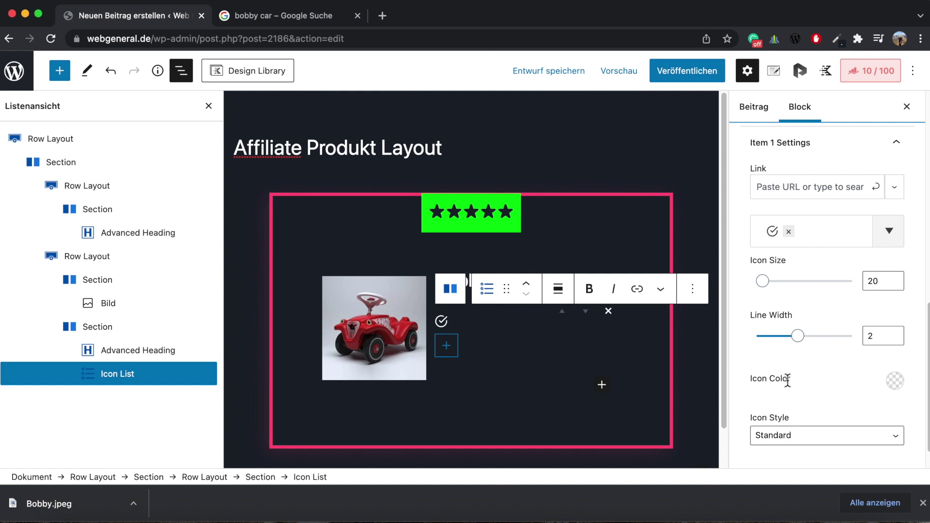
pyautogui.click(896, 382)
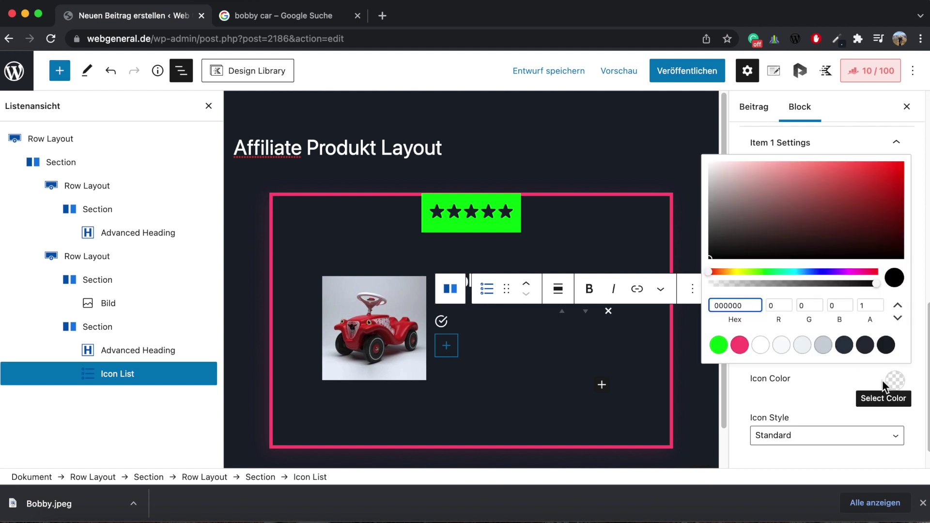
pyautogui.click(720, 345)
pyautogui.click(835, 385)
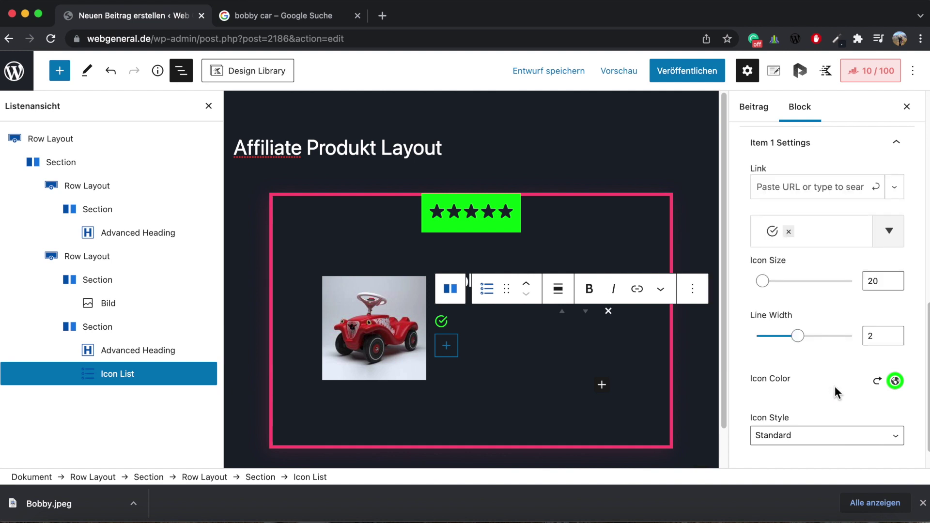
pyautogui.moveTo(763, 281); pyautogui.dragTo(770, 285)
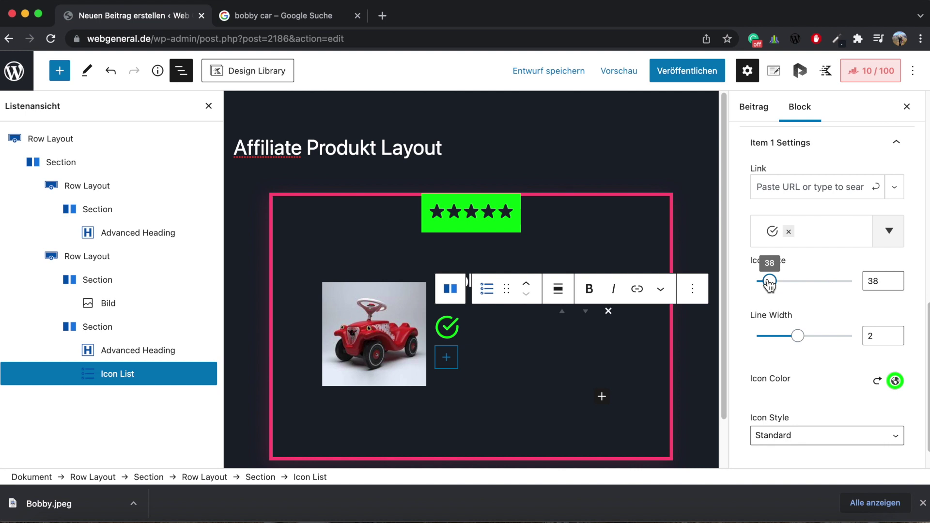
pyautogui.moveTo(769, 285); pyautogui.dragTo(765, 286)
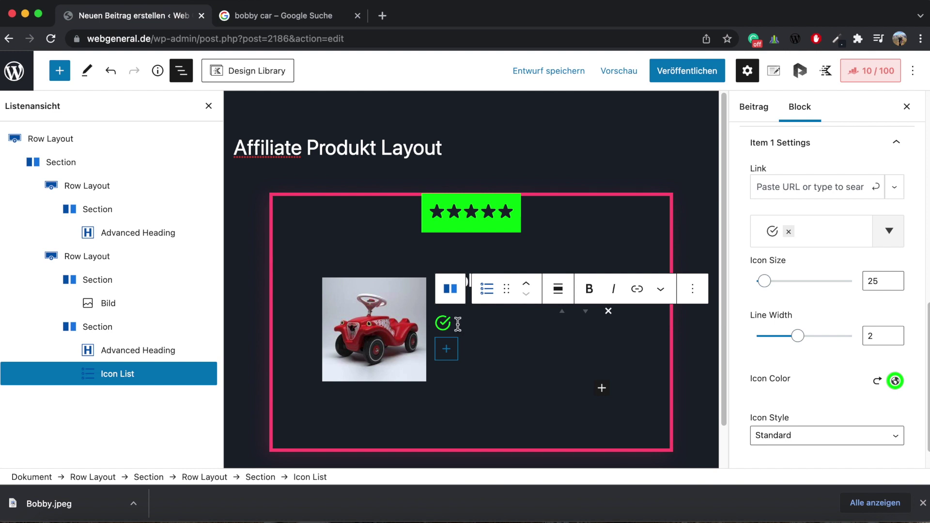
# Add two more list items and label the three items "Wunderschön", "Blitzschnell" and "Sogar mit Hupe".
pyautogui.press('Return')
pyautogui.press('Return')
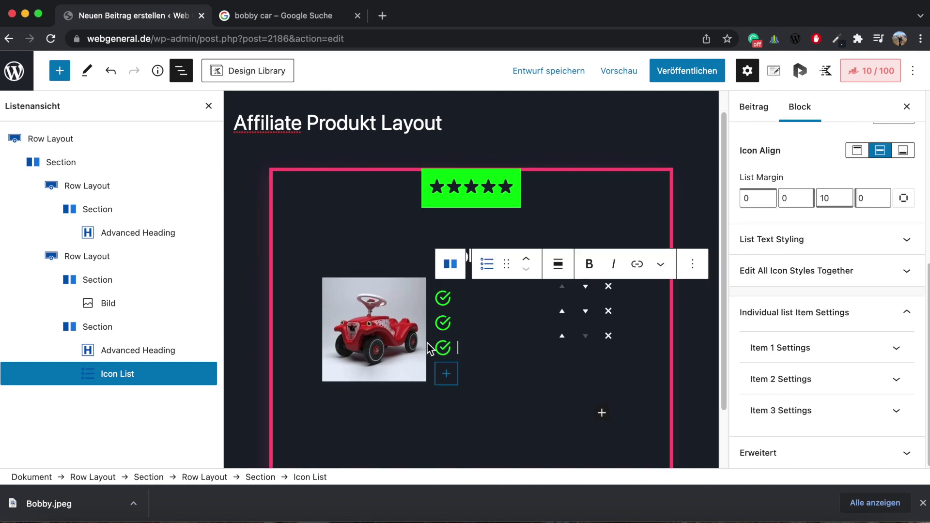
pyautogui.click(462, 298)
pyautogui.write('Wunderschön')
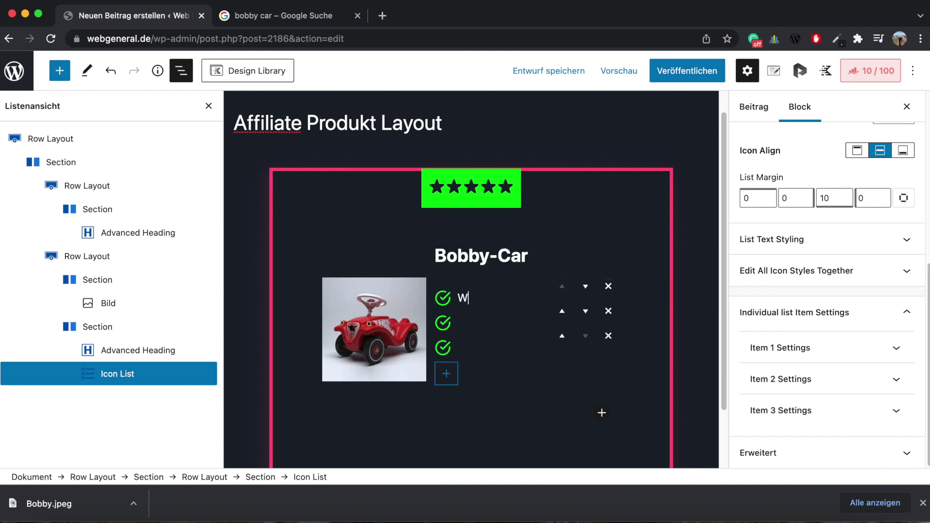
pyautogui.press('Return')
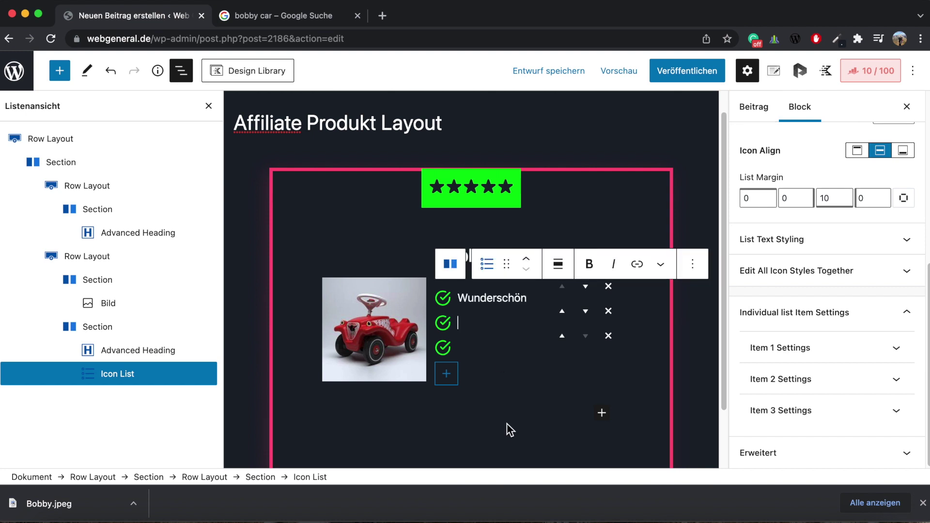
pyautogui.write('Blitzschnell')
pyautogui.press('Return')
pyautogui.write('Sogar mit Hupe')
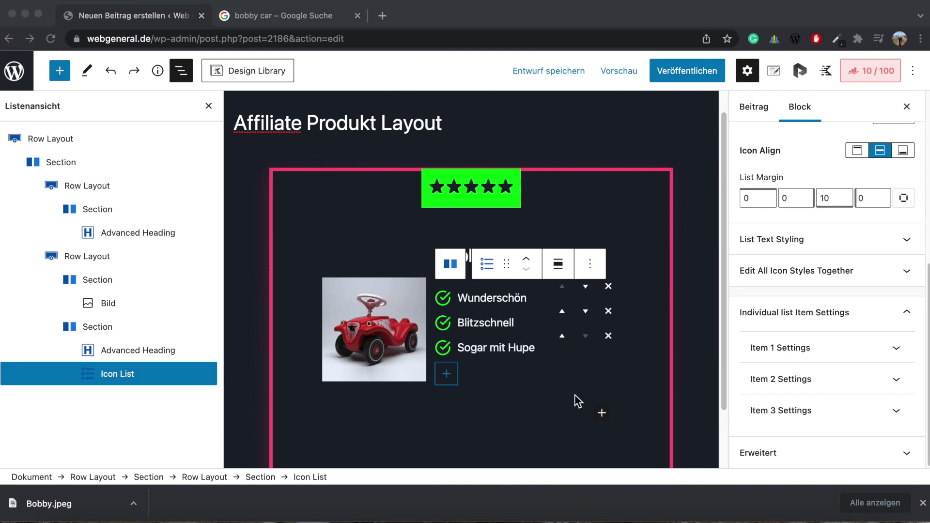
pyautogui.press('super+Tab')
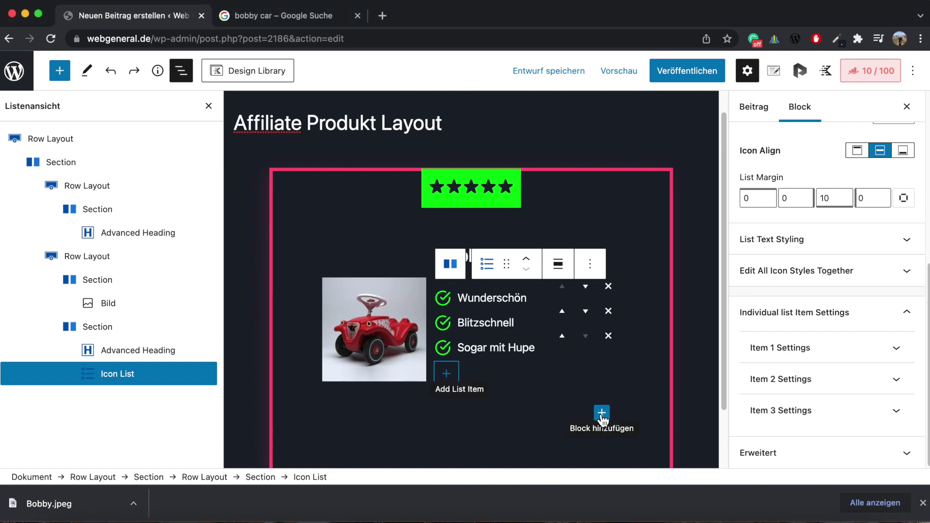
# Insert an Advanced Button below the icon list with the label "Produktdetails bei Amazon".
pyautogui.click(602, 414)
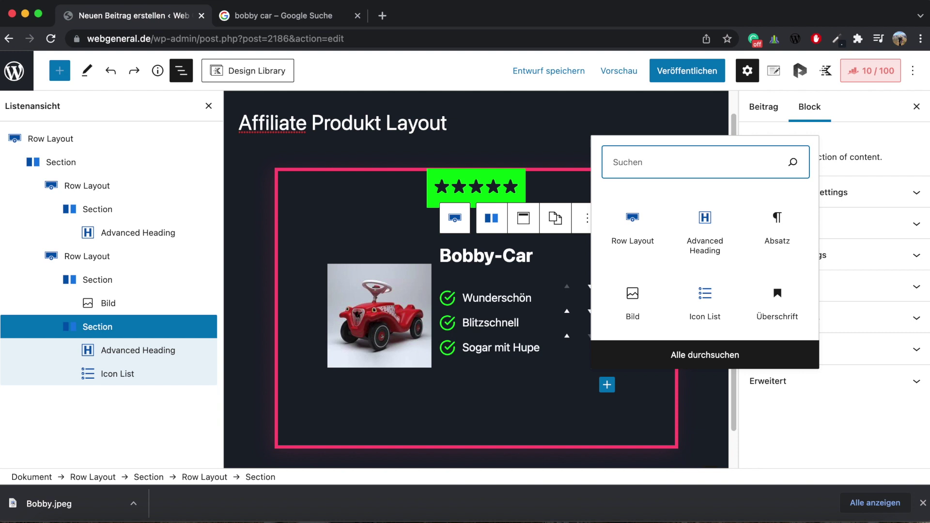
pyautogui.write('adva')
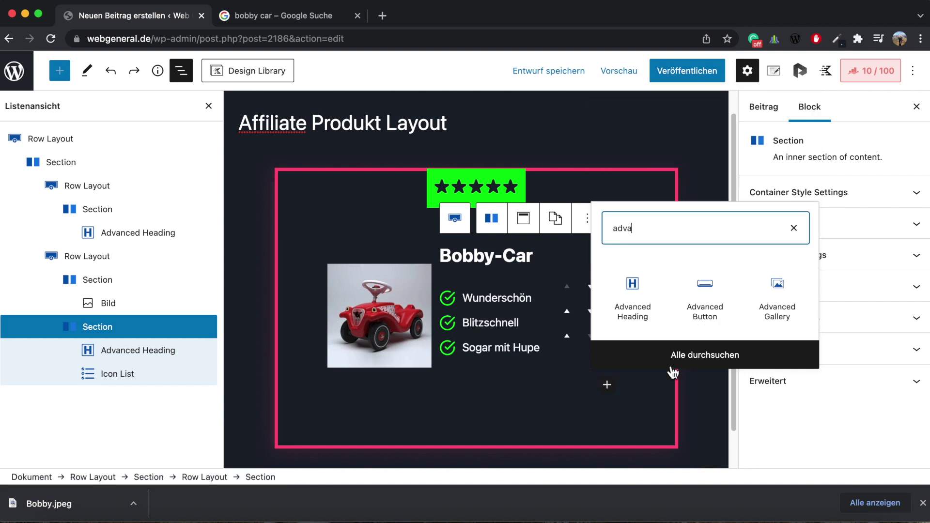
pyautogui.click(706, 293)
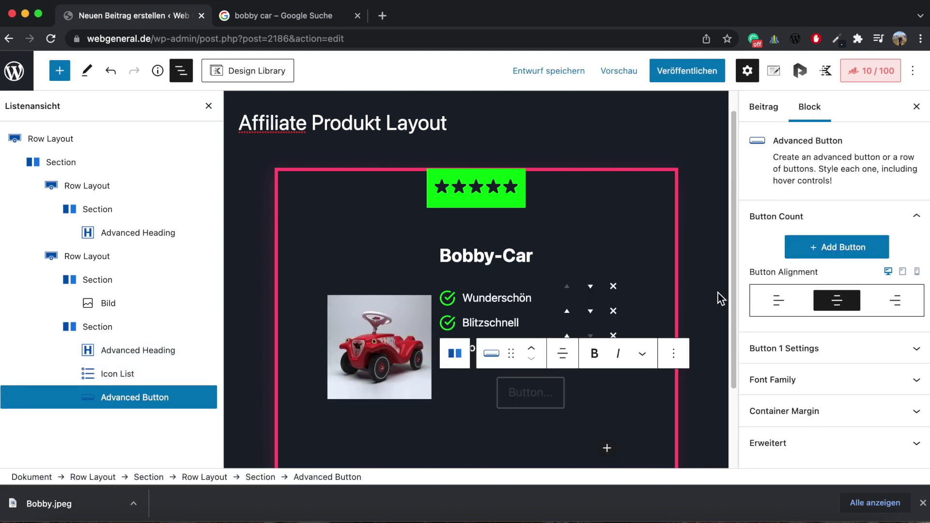
pyautogui.write('Produkt')
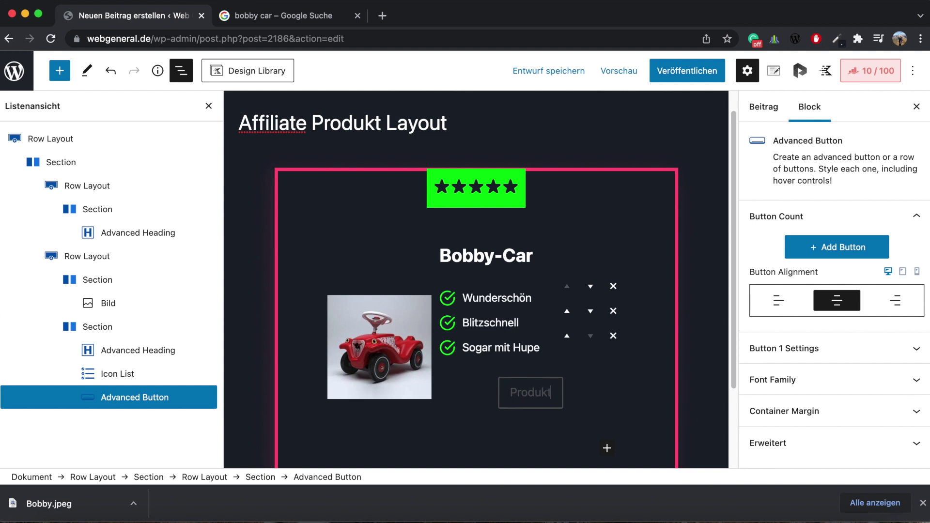
pyautogui.write('details bei')
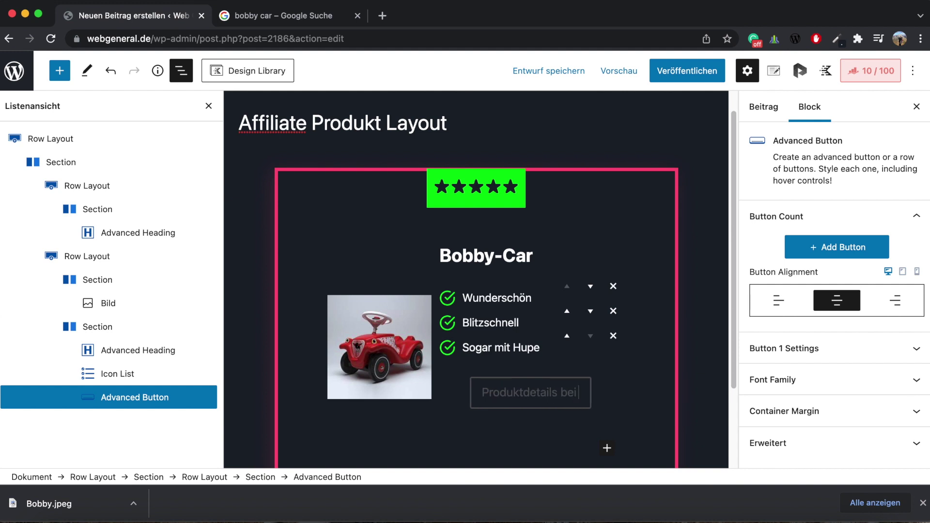
pyautogui.write(' Amazon')
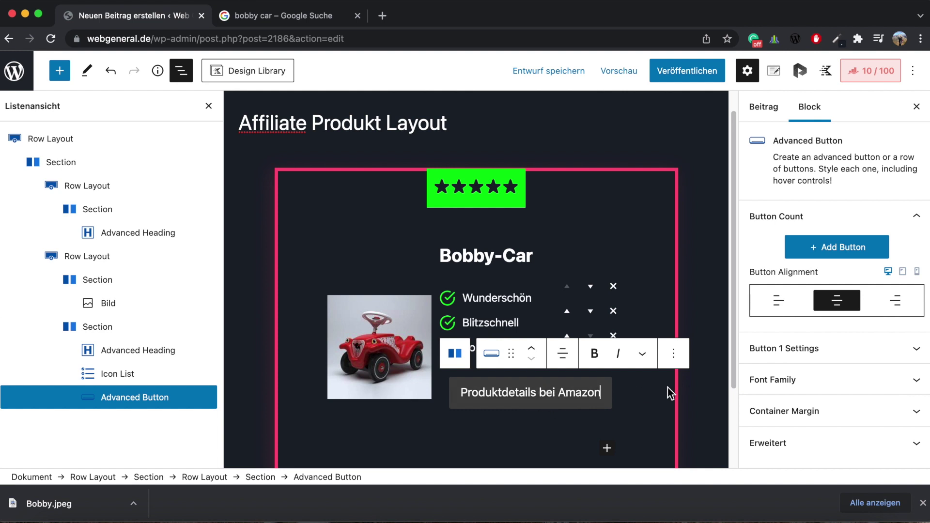
# Set the Amazon button's normal text colour to white (FFFFFF) from the theme palette.
pyautogui.click(921, 351)
pyautogui.scroll(-5, 923, 351)
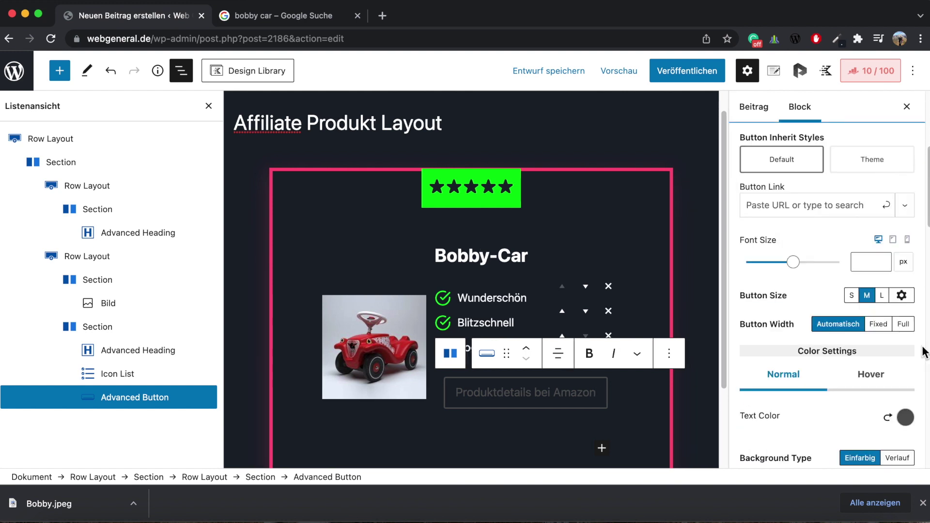
pyautogui.scroll(-5, 923, 351)
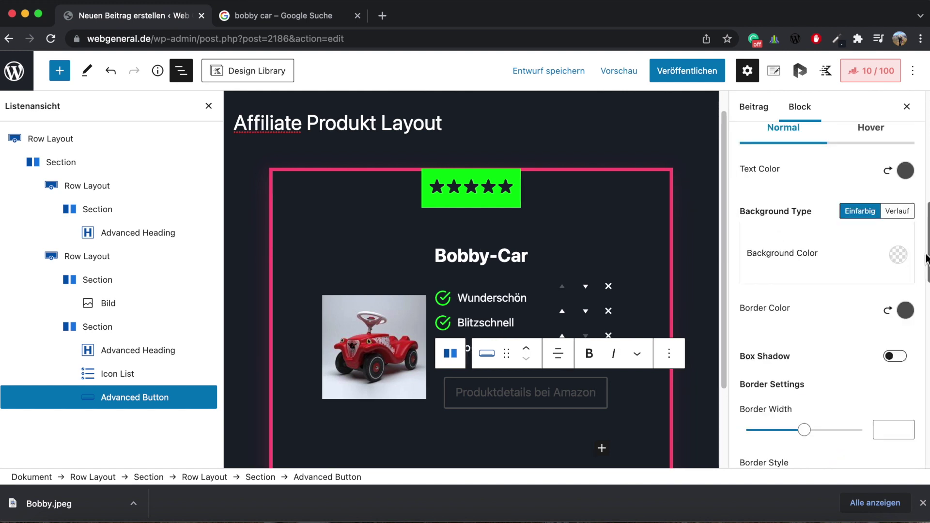
pyautogui.click(905, 172)
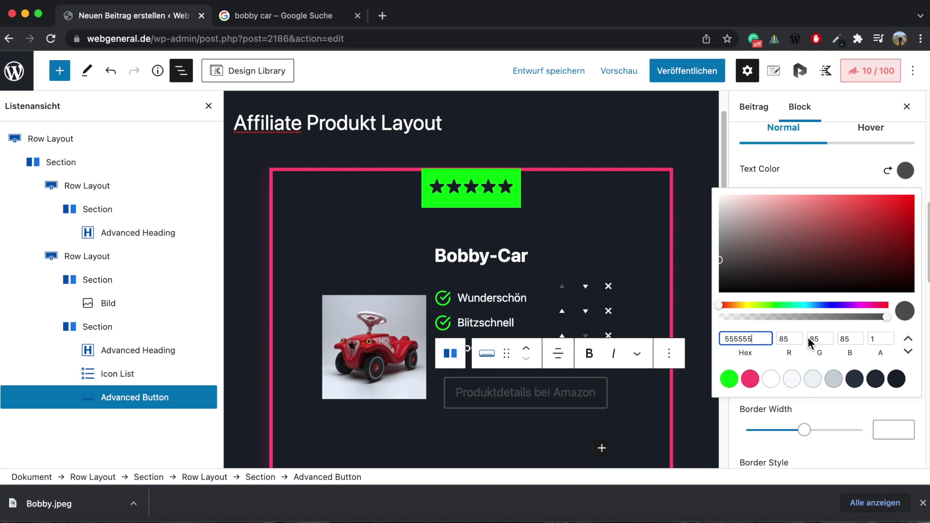
pyautogui.click(772, 379)
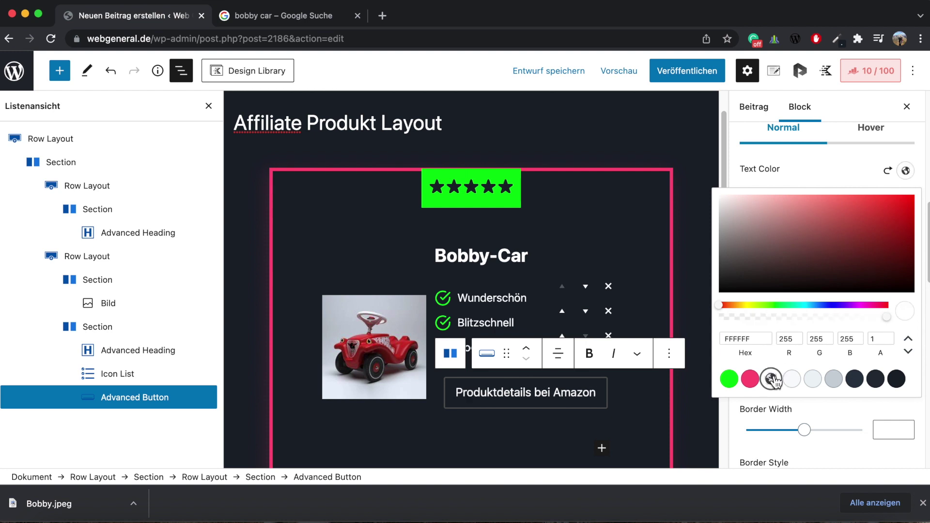
# Give the Amazon button a border in the green palette colour 00FF0C with a border width of 4.
pyautogui.scroll(-7, 925, 307)
pyautogui.scroll(3, 925, 307)
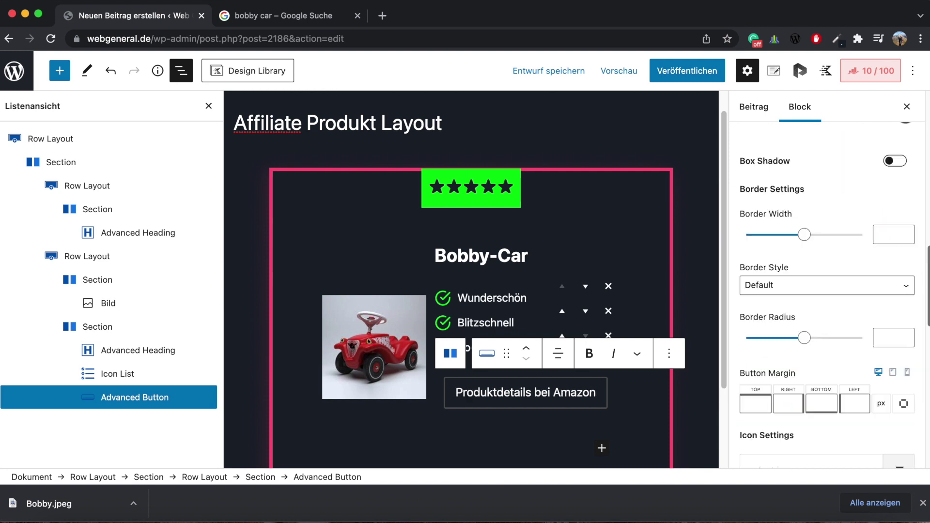
pyautogui.scroll(3, 927, 288)
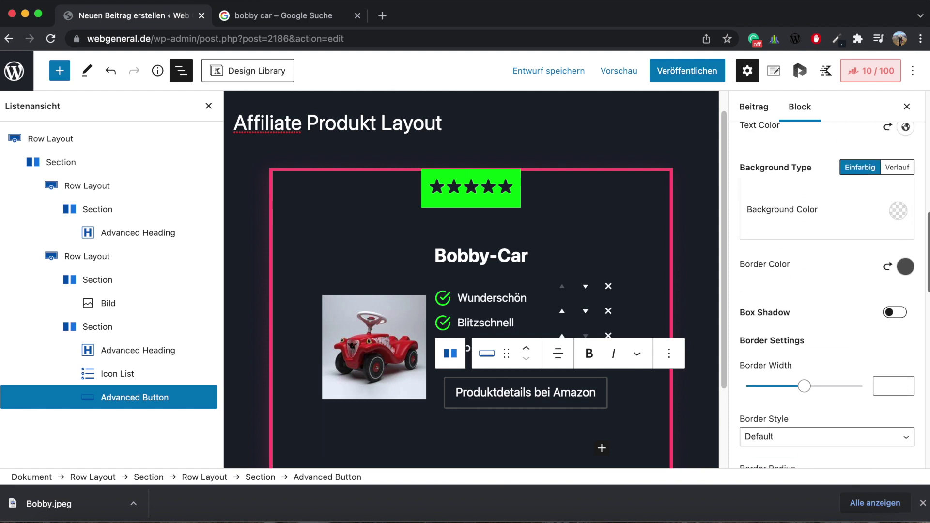
pyautogui.click(906, 264)
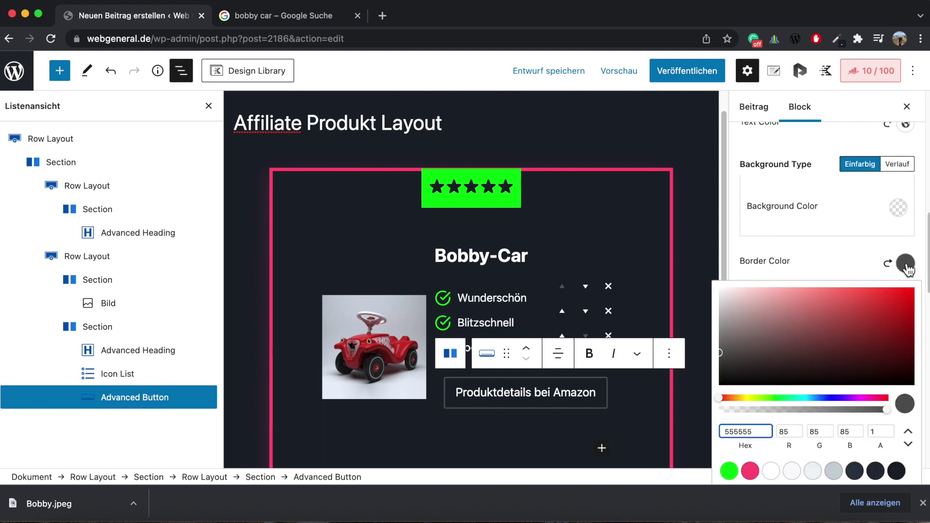
pyautogui.click(730, 471)
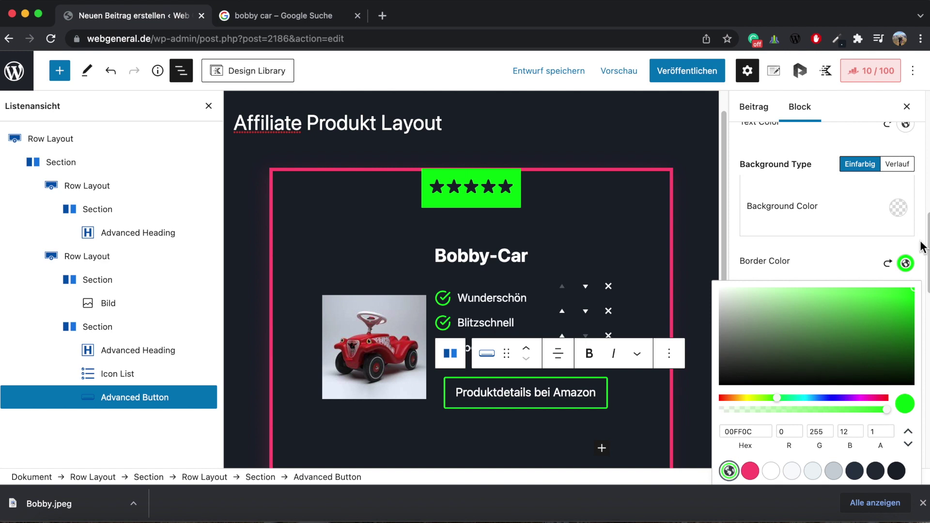
pyautogui.click(845, 257)
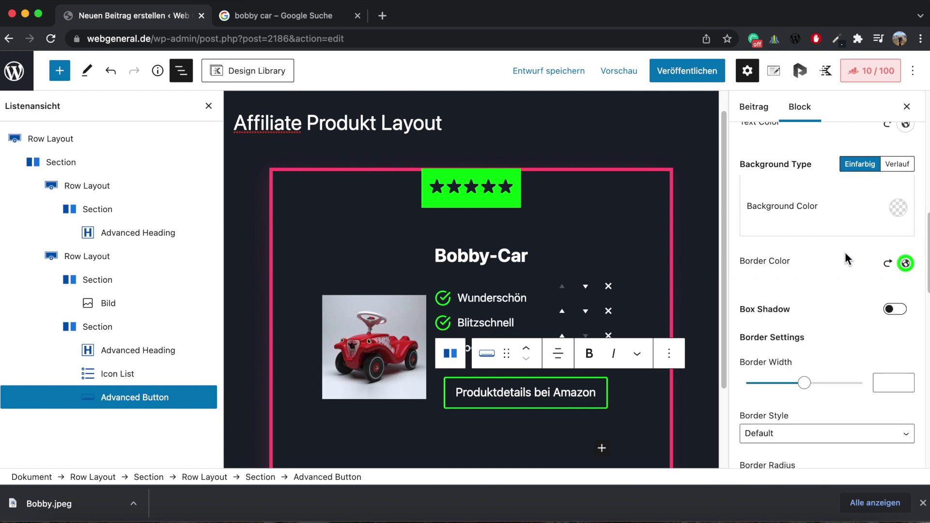
pyautogui.click(804, 384)
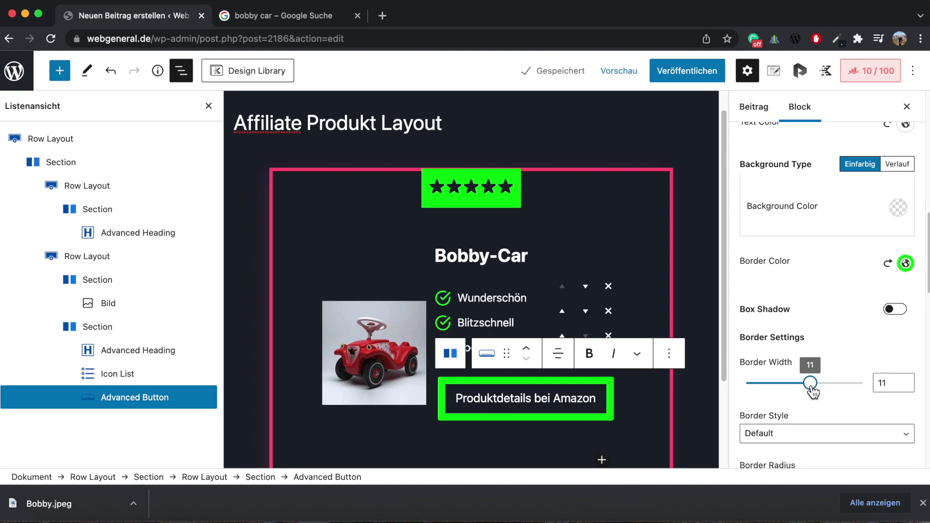
pyautogui.moveTo(804, 388); pyautogui.dragTo(772, 392)
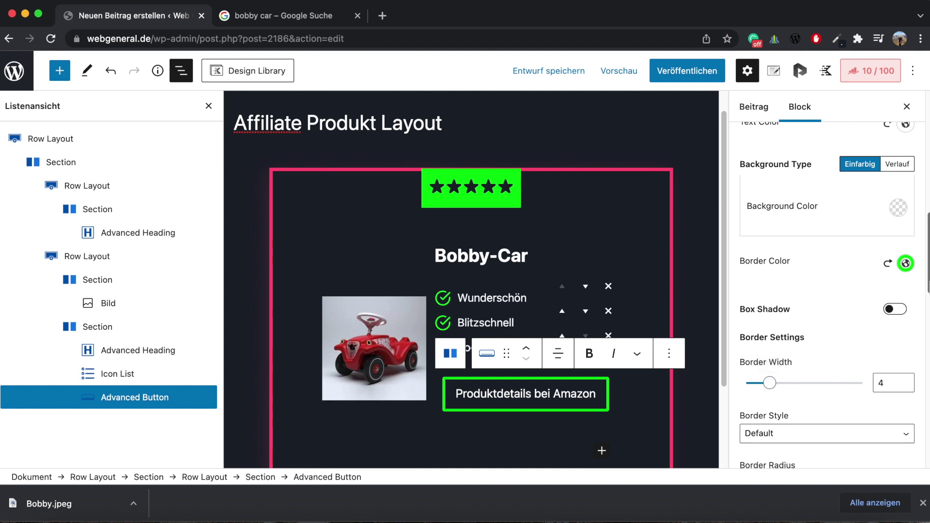
# Search the icons for "amazon" and add the Amazon "a" logo as the button's icon.
pyautogui.scroll(1, 775, 339)
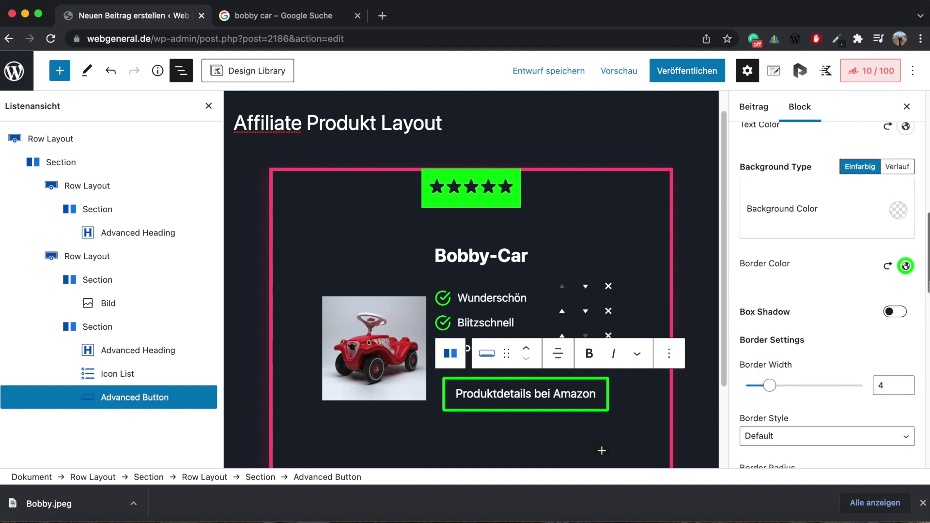
pyautogui.scroll(-10, 823, 291)
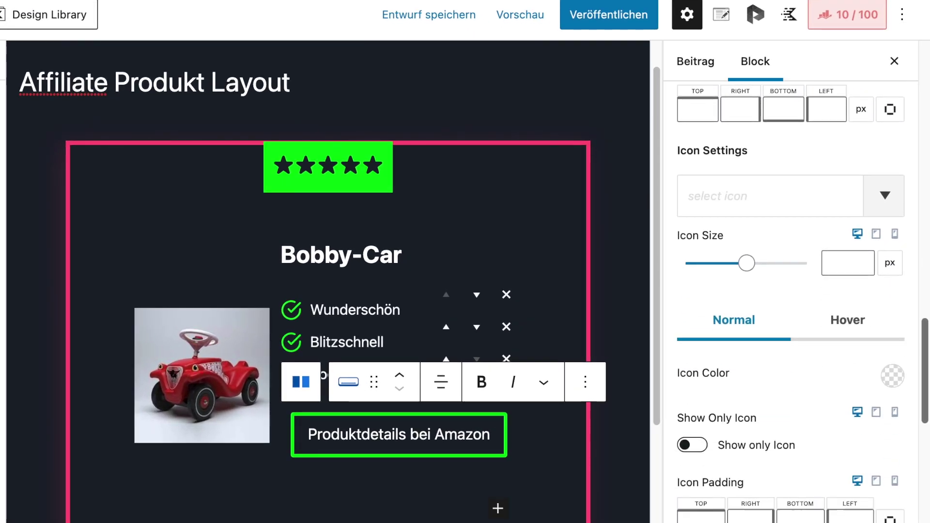
pyautogui.click(714, 193)
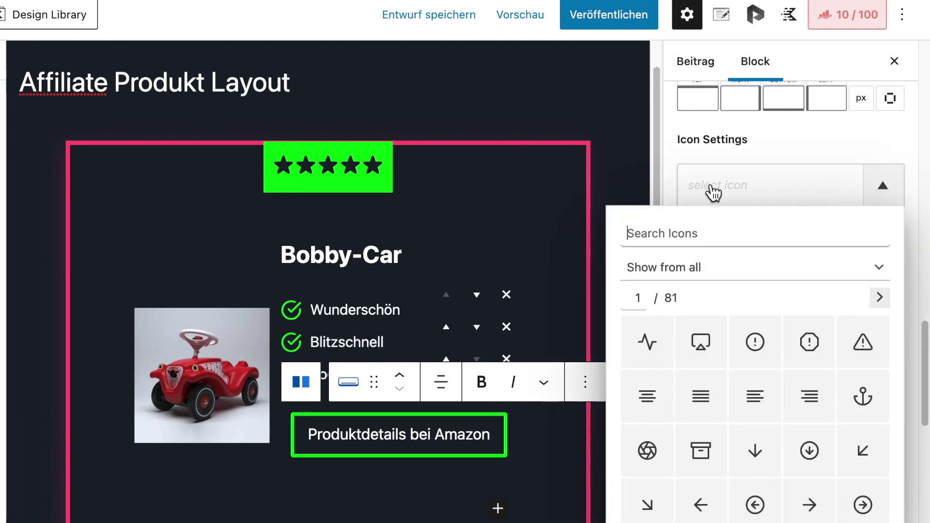
pyautogui.write('amazon')
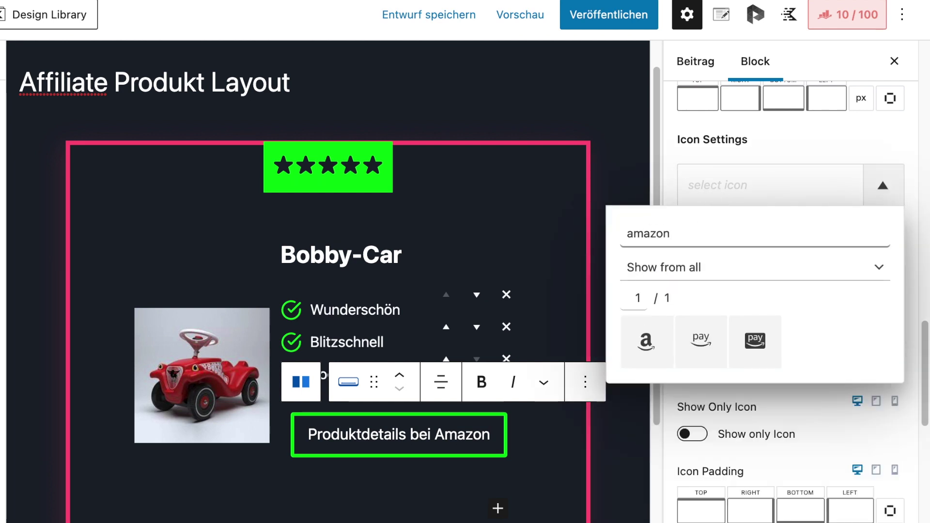
pyautogui.click(647, 341)
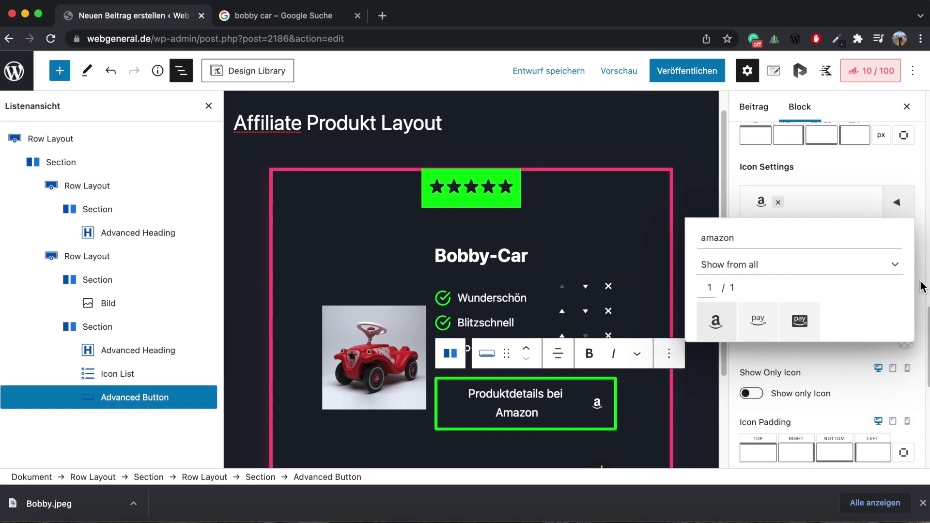
pyautogui.click(918, 297)
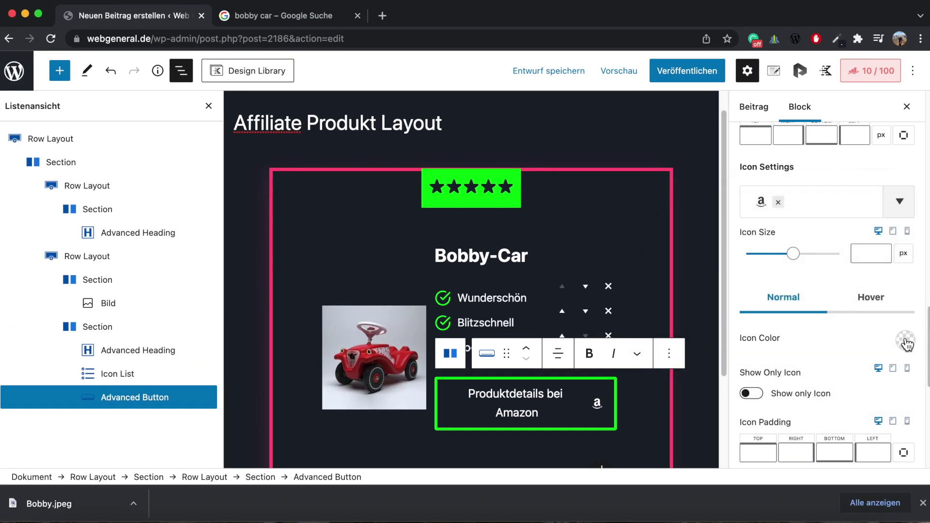
# Set the button's icon colour to white from the theme palette and its icon location to "Links".
pyautogui.click(906, 341)
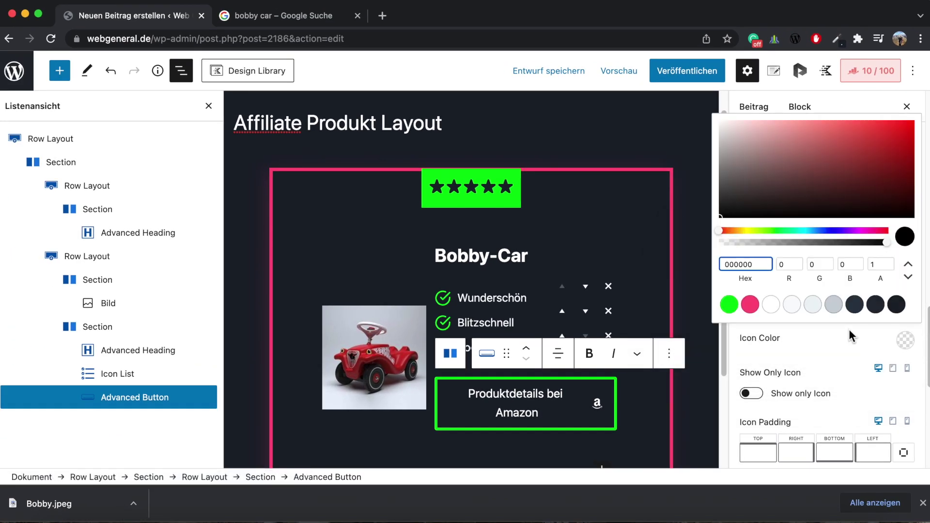
pyautogui.click(772, 306)
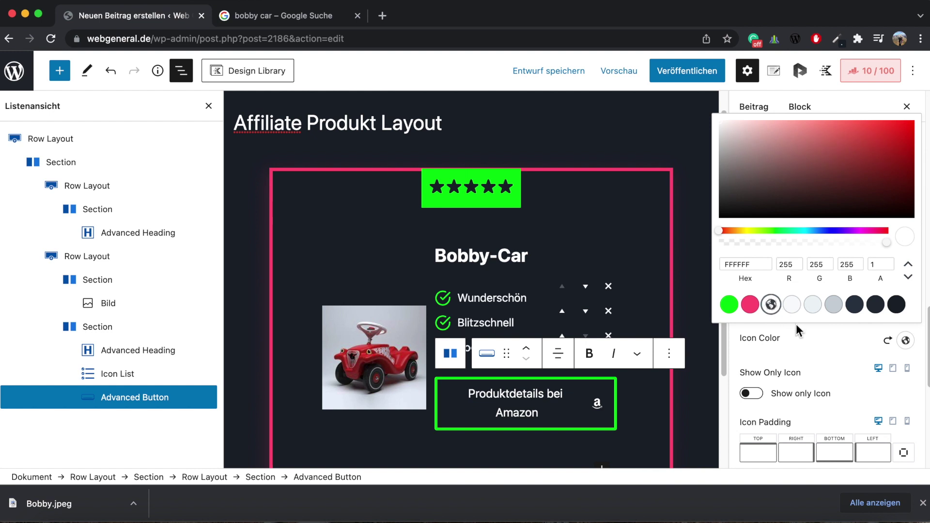
pyautogui.click(813, 340)
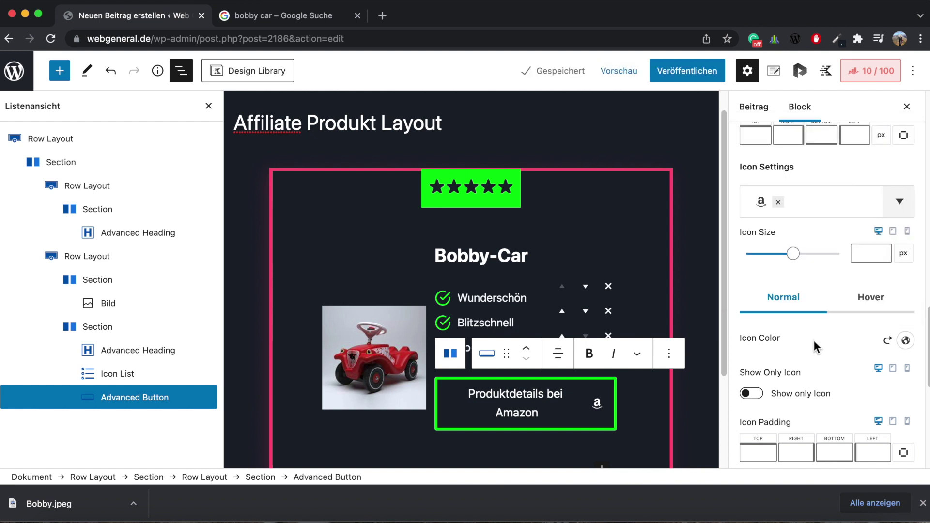
pyautogui.moveTo(928, 340); pyautogui.dragTo(927, 367)
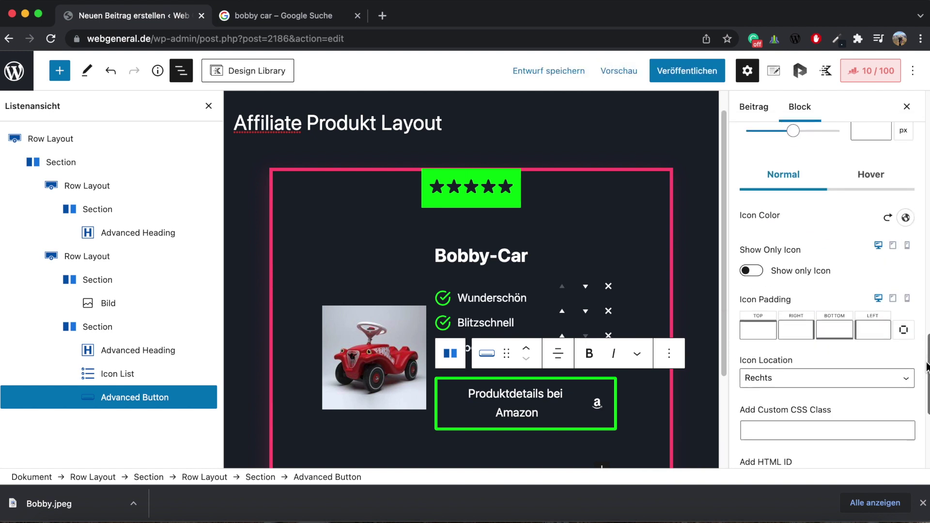
pyautogui.click(905, 379)
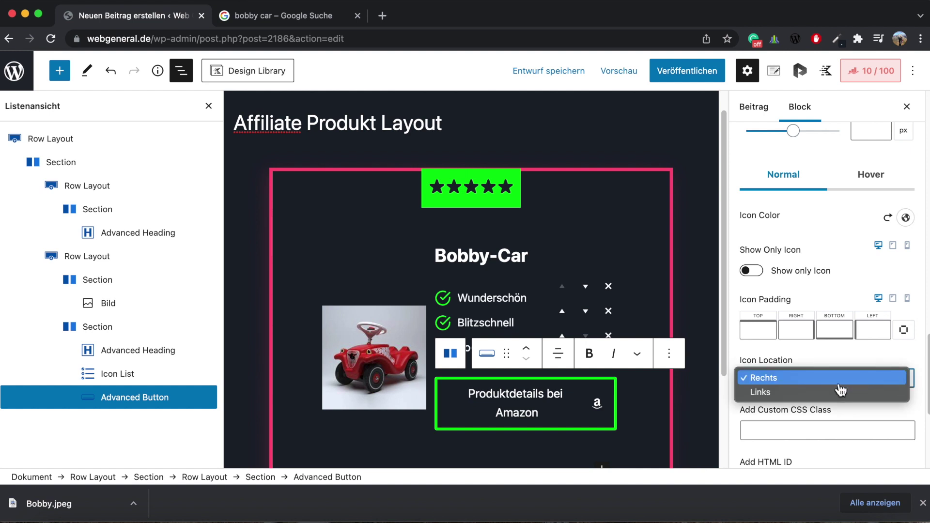
pyautogui.click(777, 392)
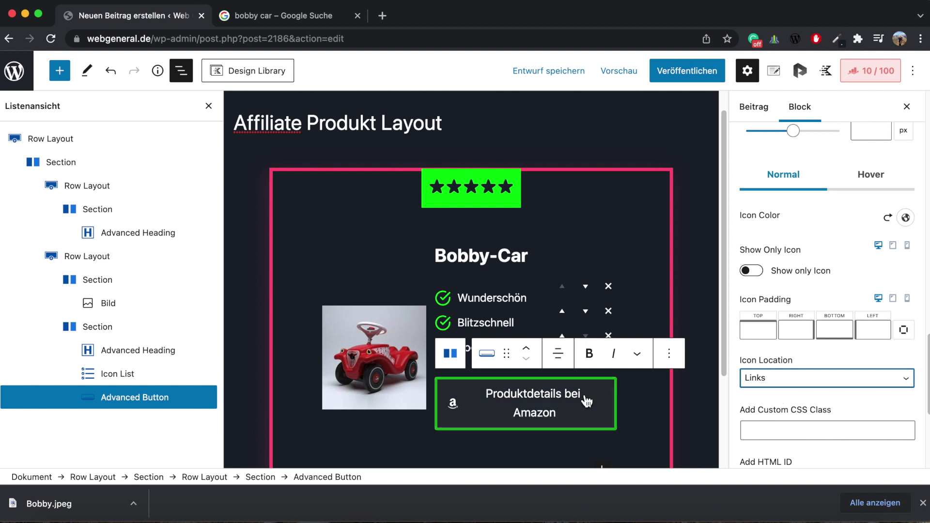
# Shorten the button label to "Produkt bei Amazon".
pyautogui.click(564, 402)
pyautogui.press('BackSpace')
pyautogui.press('BackSpace')
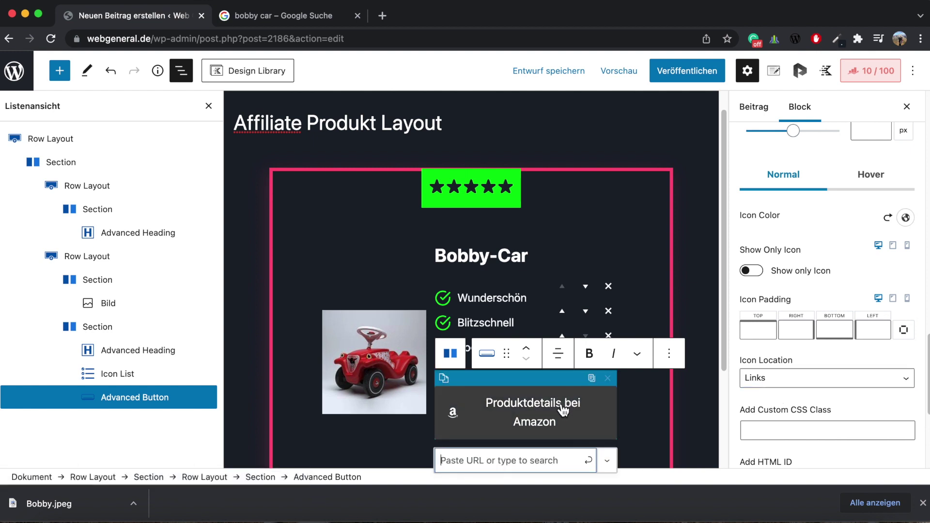
pyautogui.press('BackSpace')
pyautogui.press('BackSpace')
pyautogui.press('BackSpace')
pyautogui.press('BackSpace')
pyautogui.press('BackSpace')
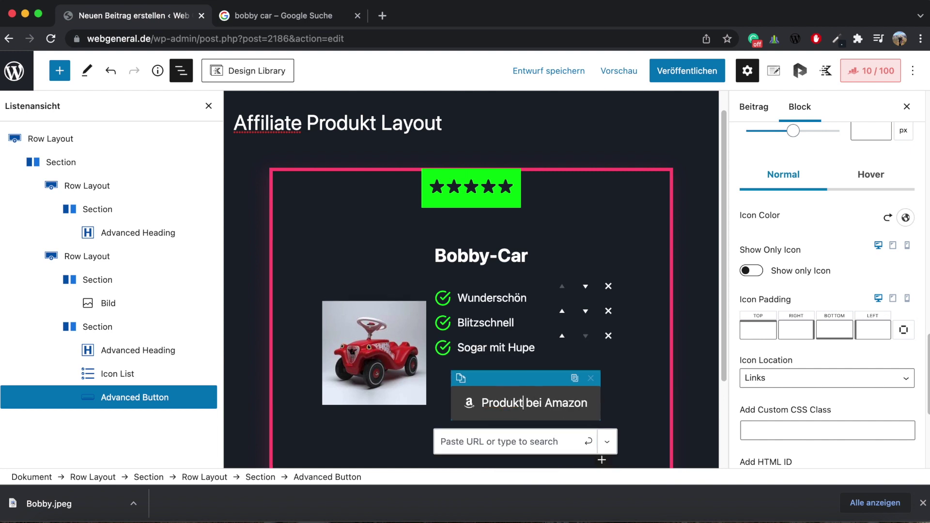
pyautogui.click(643, 400)
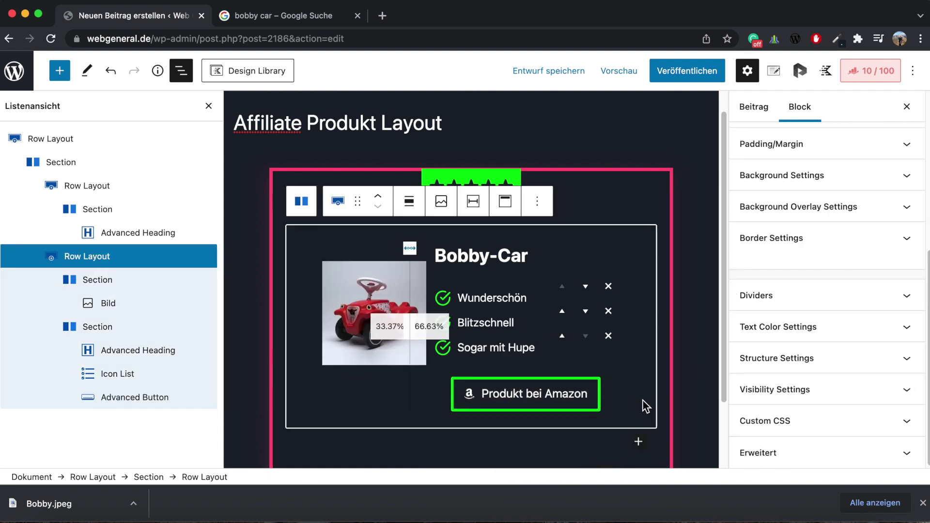
# Enter "Affiliate-Link" as the Amazon button's link and set its link target to New Window.
pyautogui.click(566, 400)
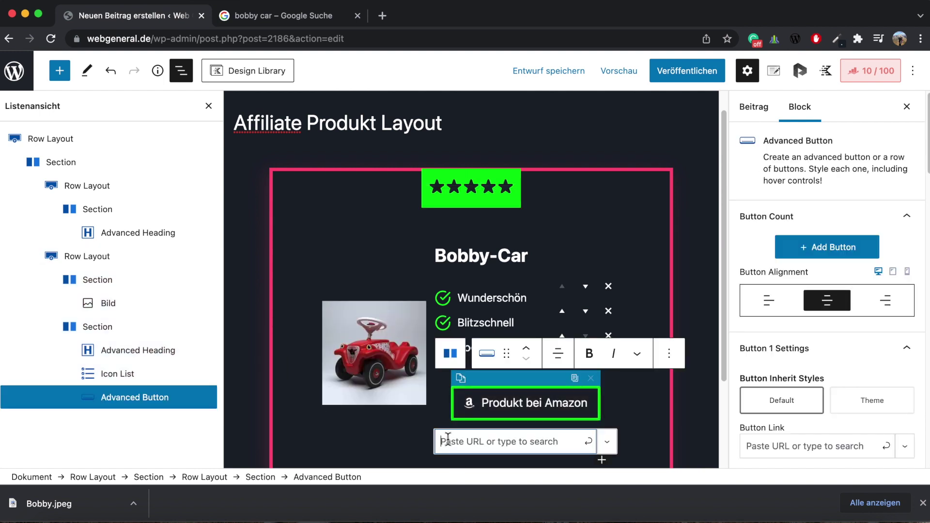
pyautogui.write('Affiliate-Link')
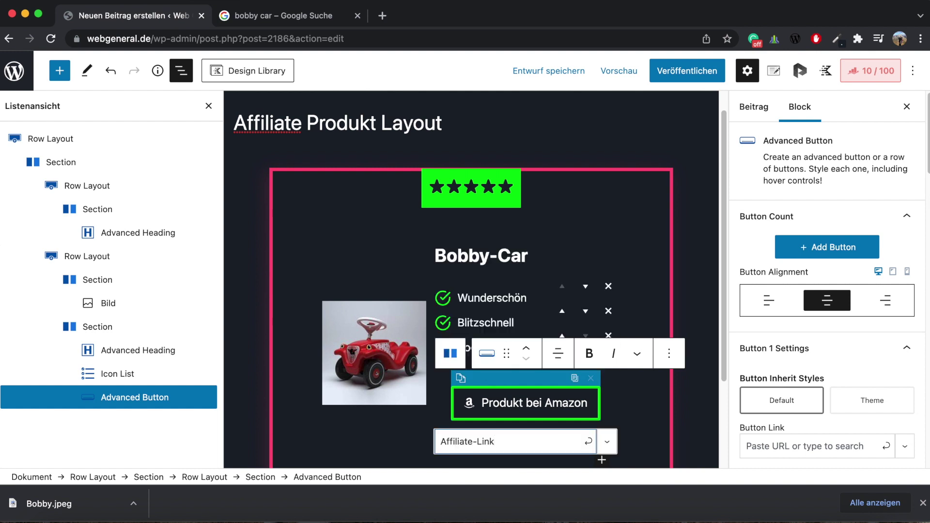
pyautogui.click(607, 442)
pyautogui.click(490, 304)
pyautogui.click(491, 317)
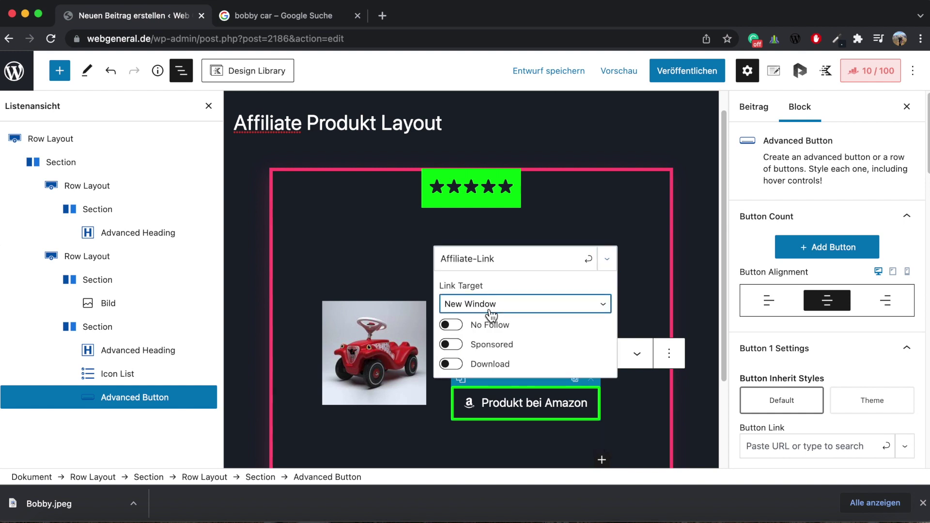
pyautogui.click(625, 409)
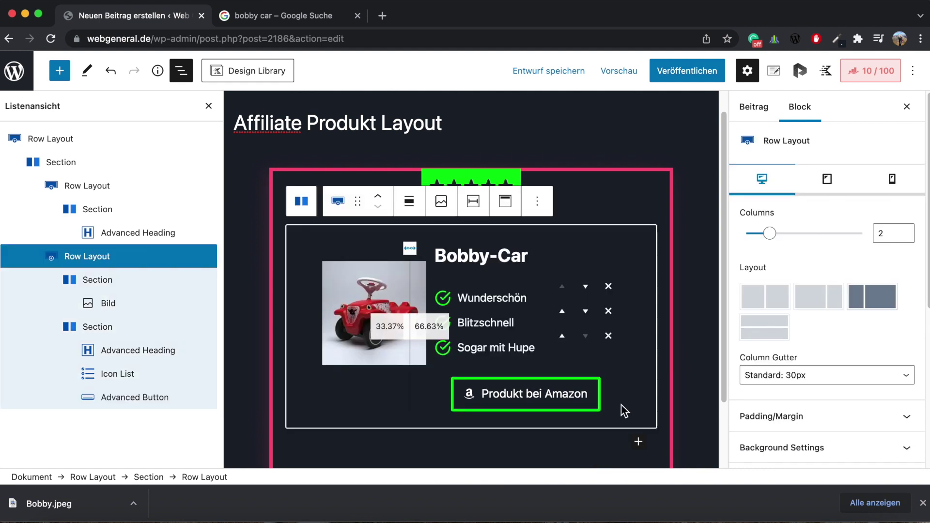
# Set the Amazon button's hover text colour to the dark palette colour 1A202C.
pyautogui.click(592, 398)
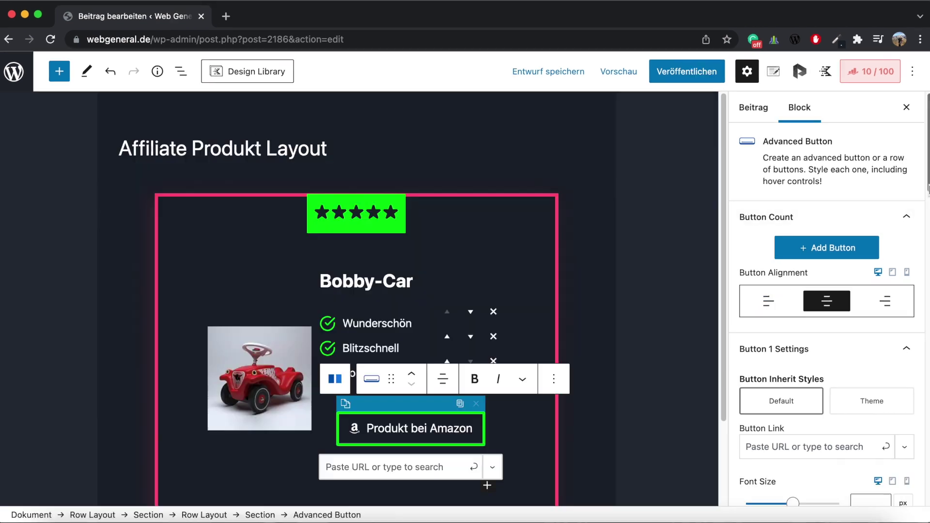
pyautogui.scroll(-2, 828, 301)
pyautogui.scroll(-10, 926, 268)
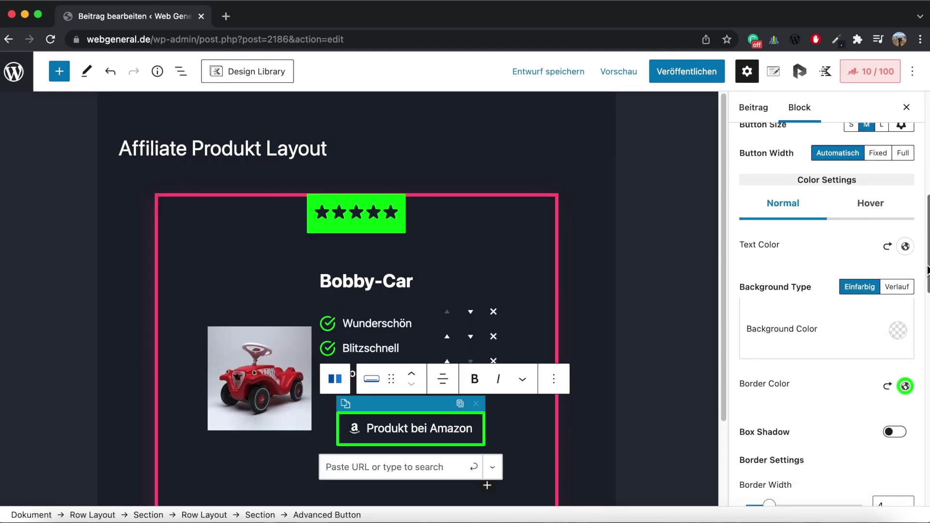
pyautogui.click(872, 207)
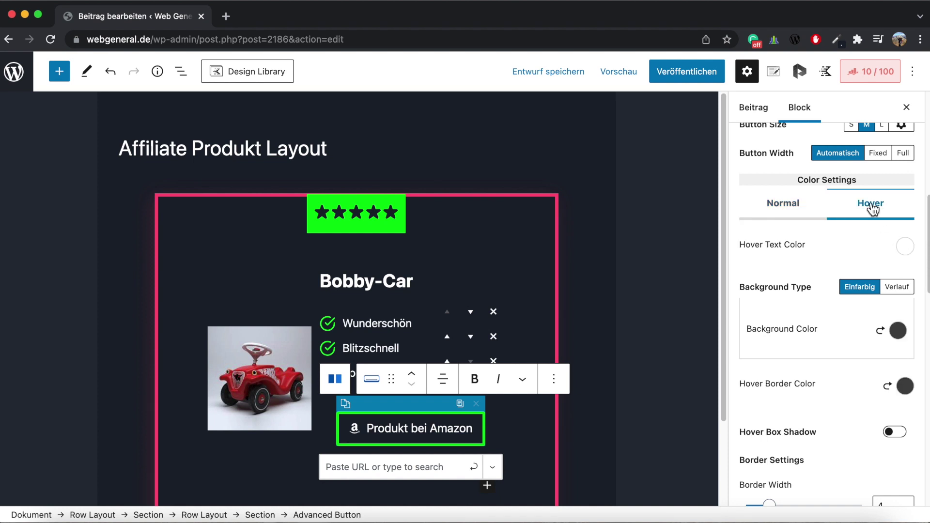
pyautogui.click(904, 246)
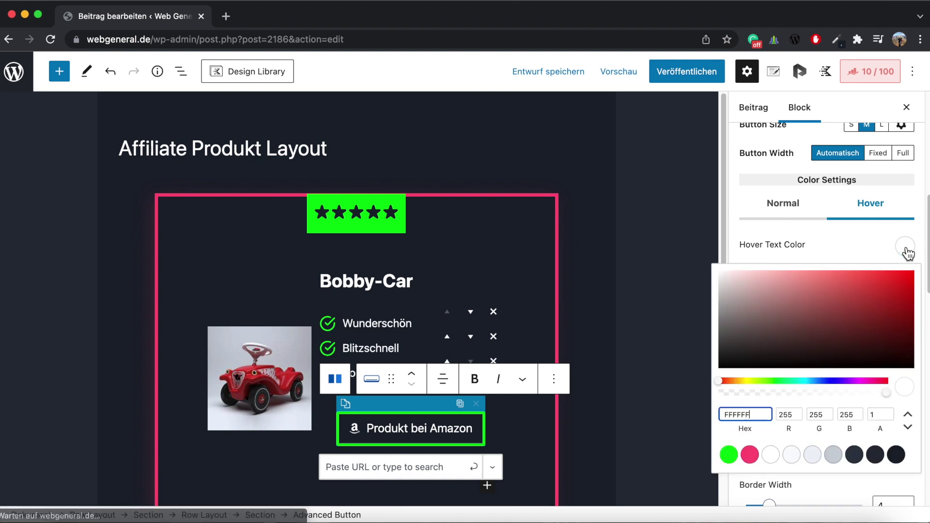
pyautogui.click(896, 455)
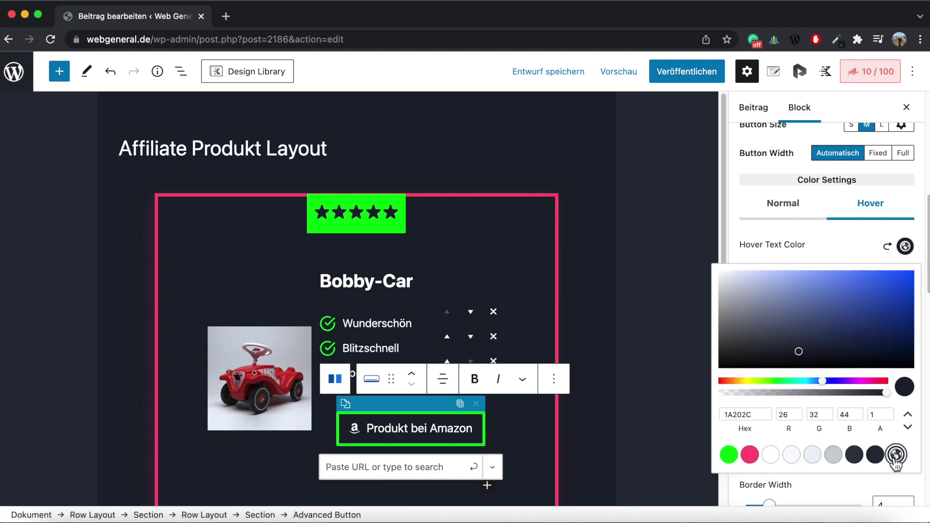
# Set the Amazon button's hover background to the pink palette colour FF4F7A and its hover border colour to white.
pyautogui.click(928, 242)
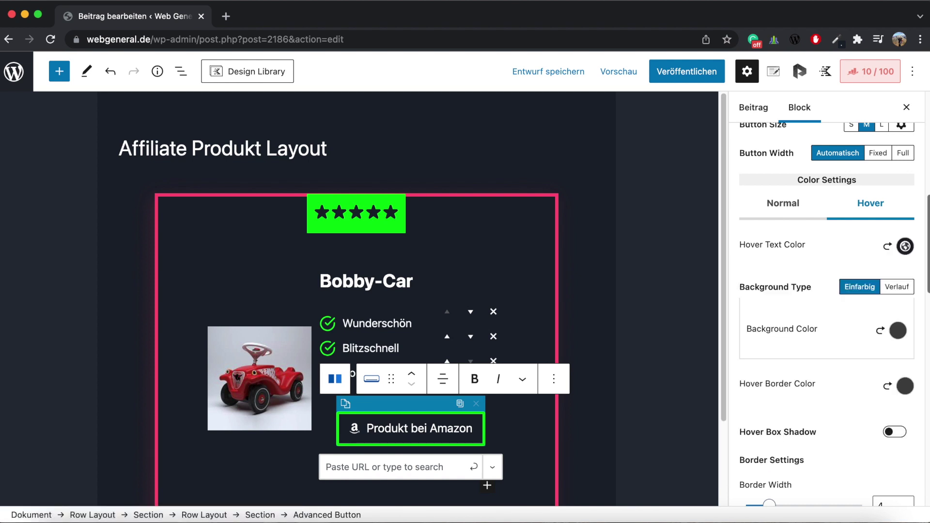
pyautogui.click(899, 331)
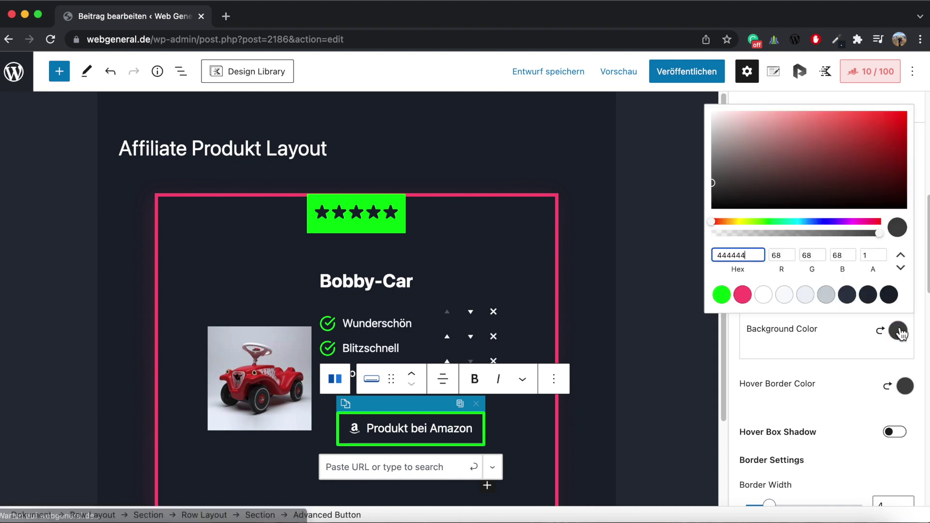
pyautogui.click(742, 294)
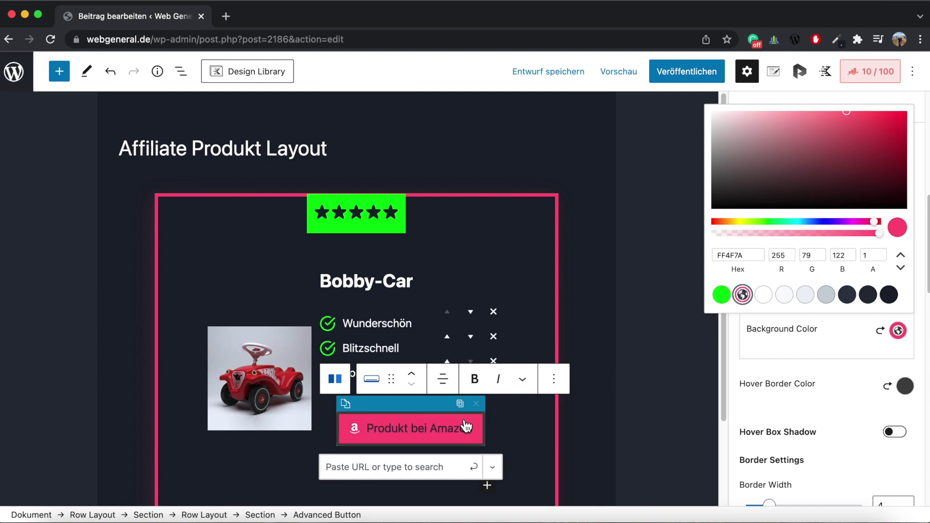
pyautogui.click(905, 386)
pyautogui.click(770, 350)
pyautogui.click(841, 399)
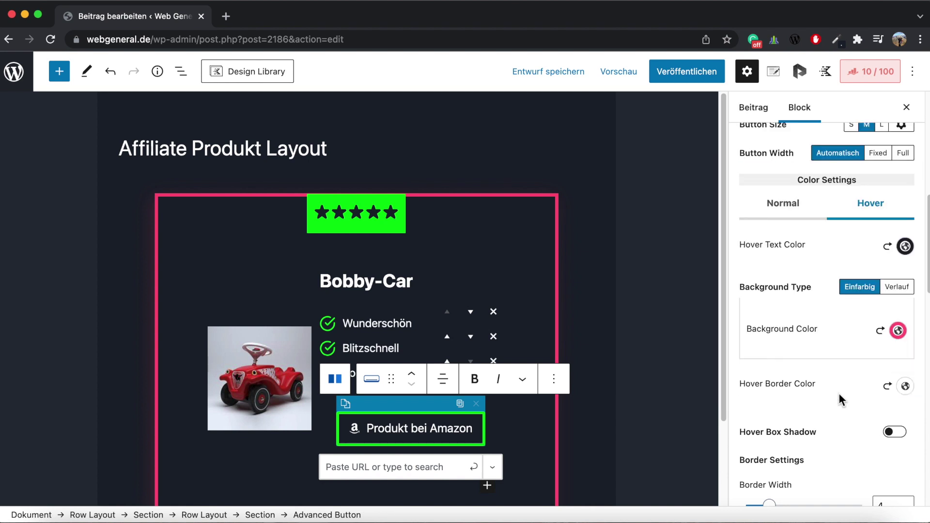
# Change the Amazon button's hover text colour to black with hex value 000000.
pyautogui.click(905, 246)
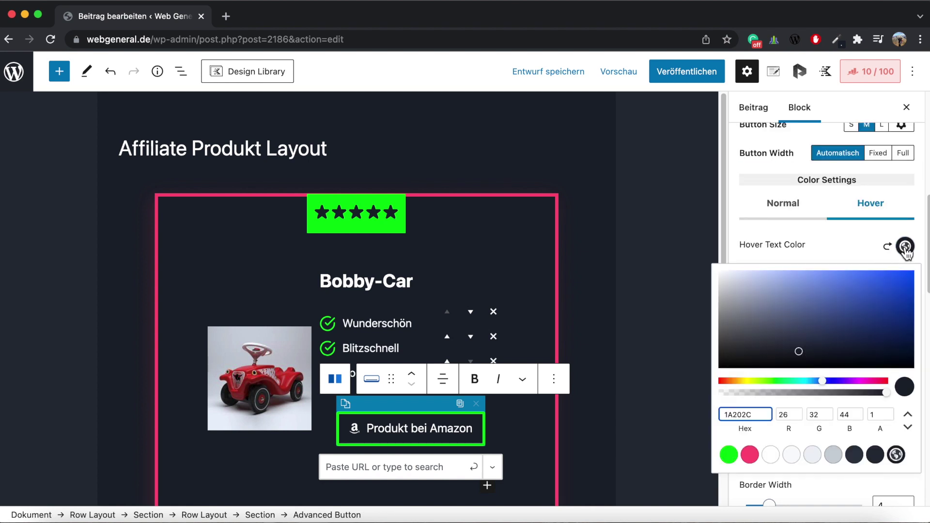
pyautogui.doubleClick(758, 413)
pyautogui.write('000000')
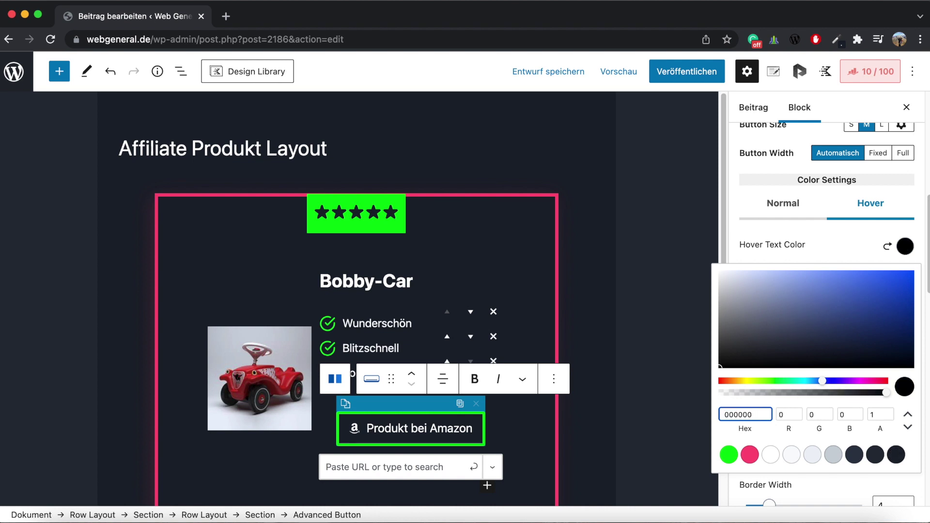
pyautogui.click(852, 243)
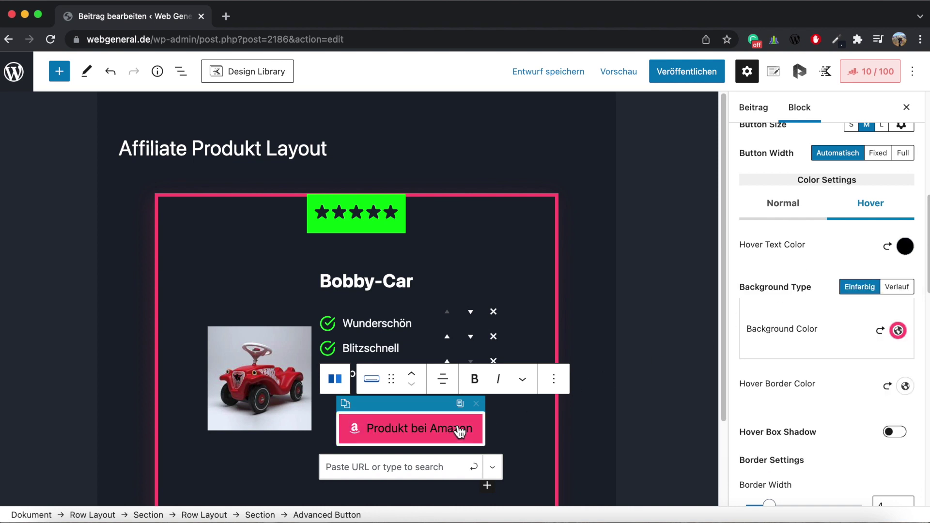
# Align the Amazon button to the left within its section.
pyautogui.click(896, 286)
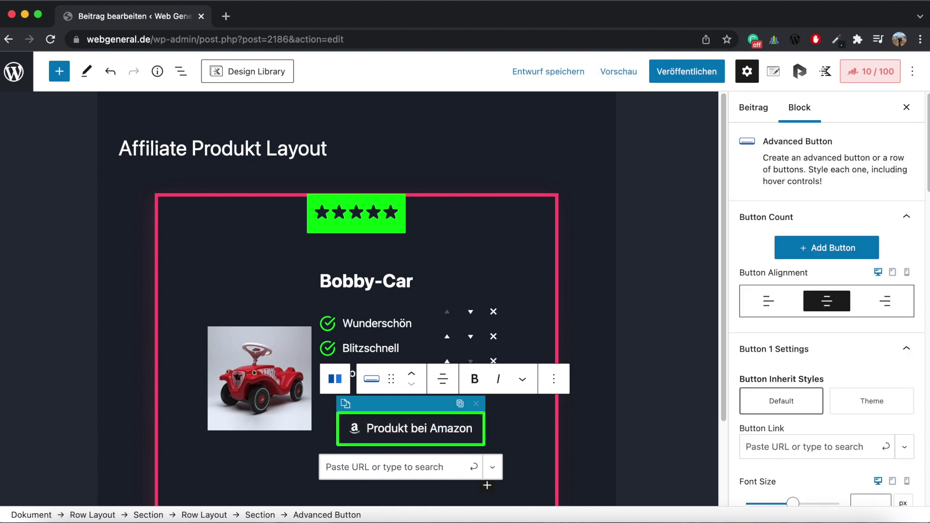
pyautogui.click(769, 301)
pyautogui.click(555, 455)
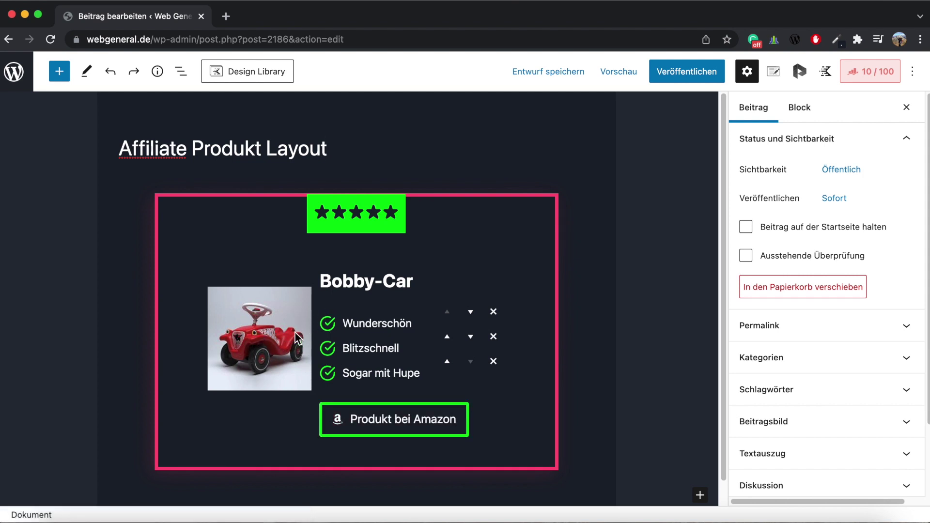
# Select the section containing the Bobby-Car image in the block structure and set its vertical alignment to Align Middle.
pyautogui.click(176, 343)
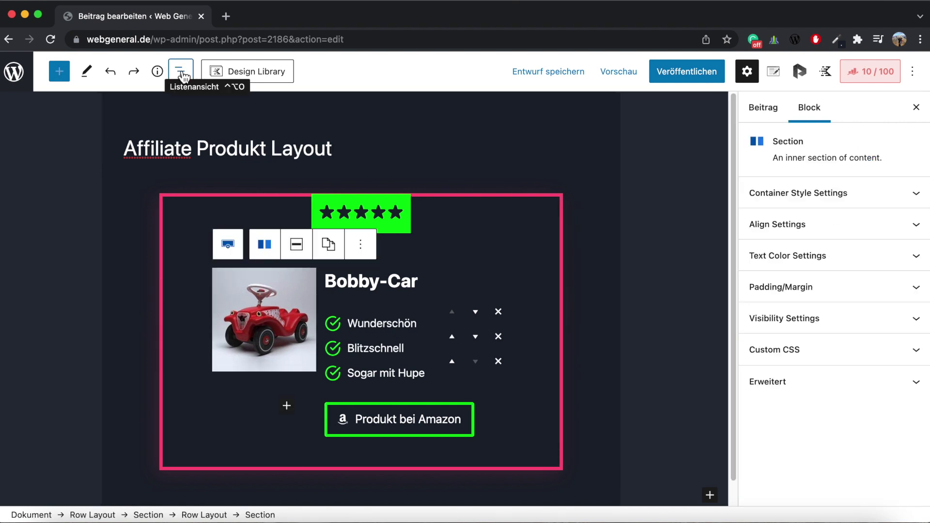
pyautogui.click(181, 72)
pyautogui.click(66, 140)
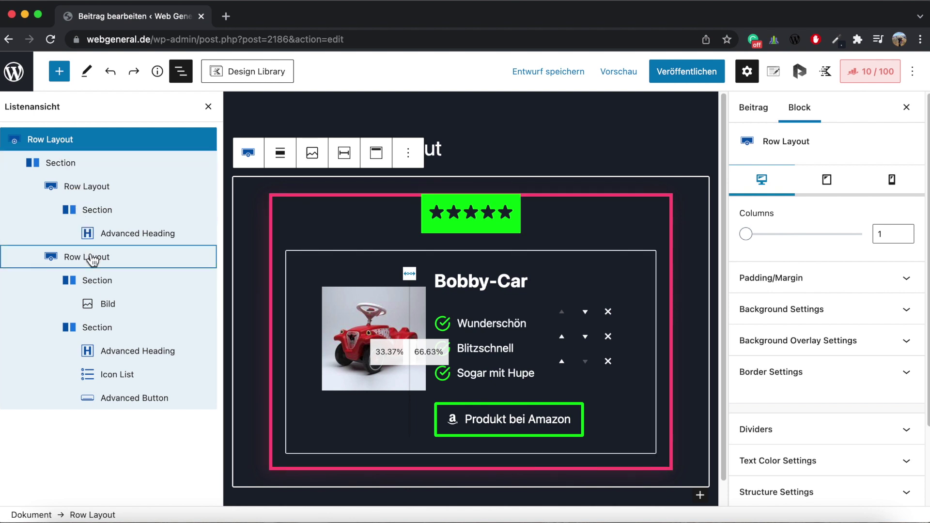
pyautogui.click(98, 283)
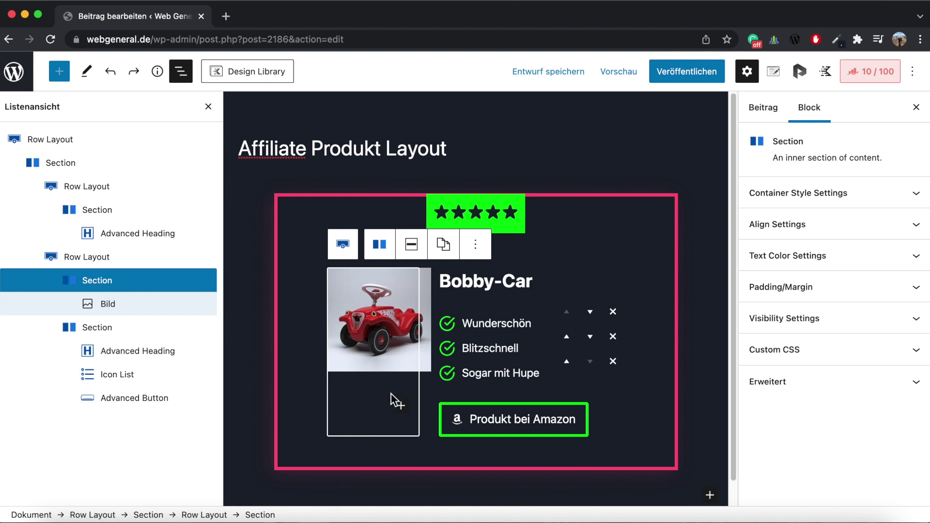
pyautogui.click(411, 245)
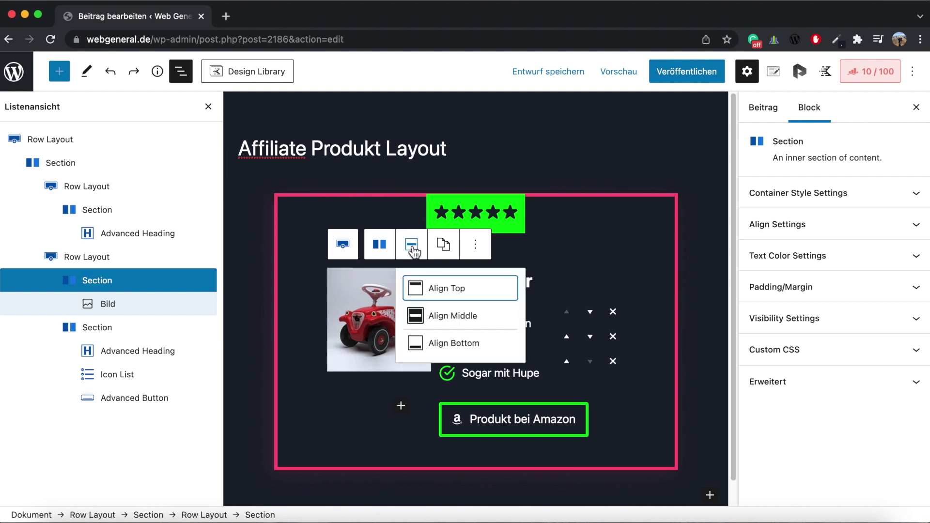
pyautogui.click(443, 318)
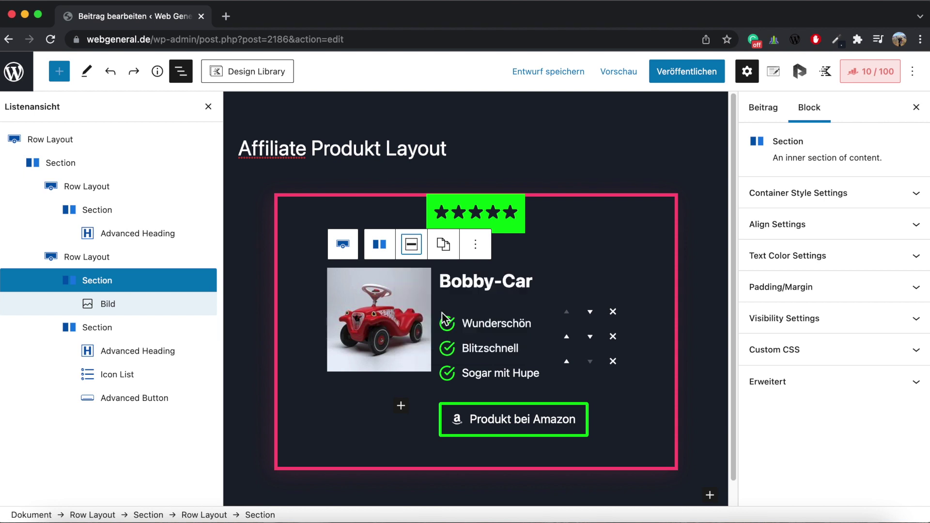
# Set the image section's left margin to -30 px.
pyautogui.click(918, 291)
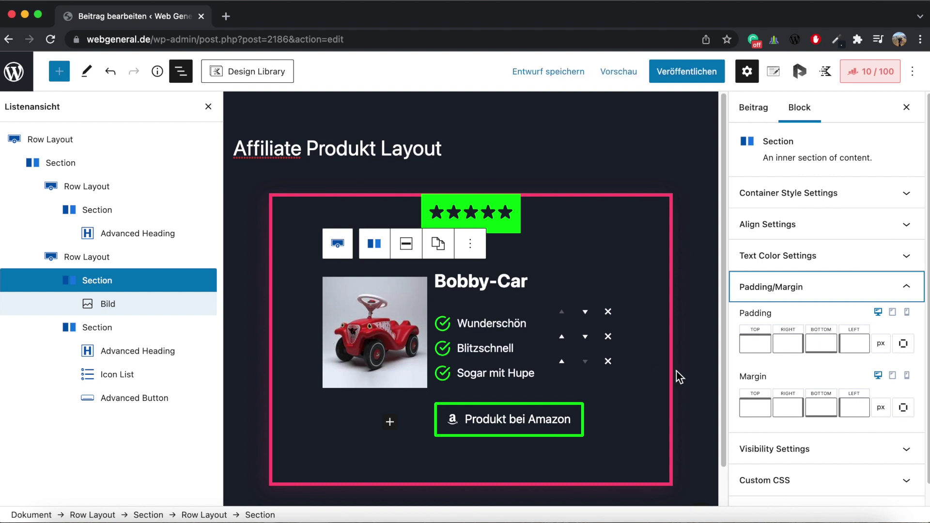
pyautogui.click(852, 405)
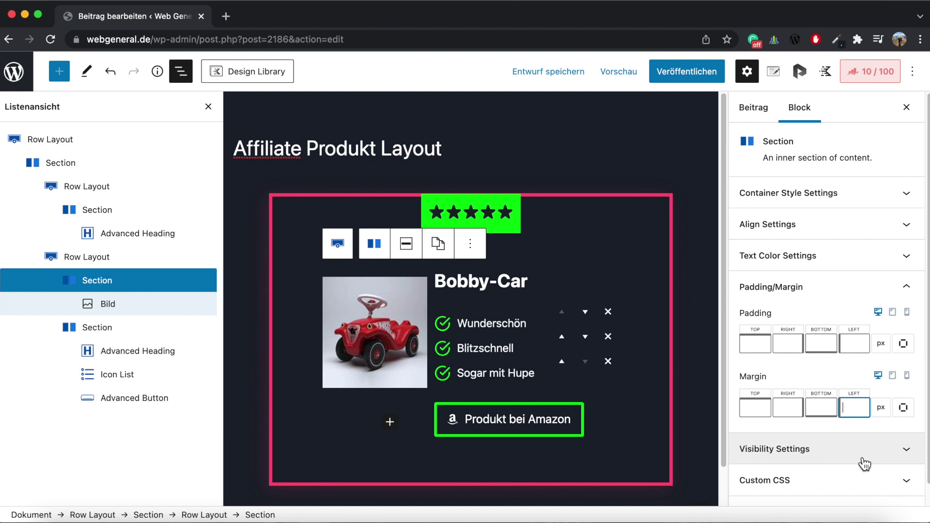
pyautogui.write('-50')
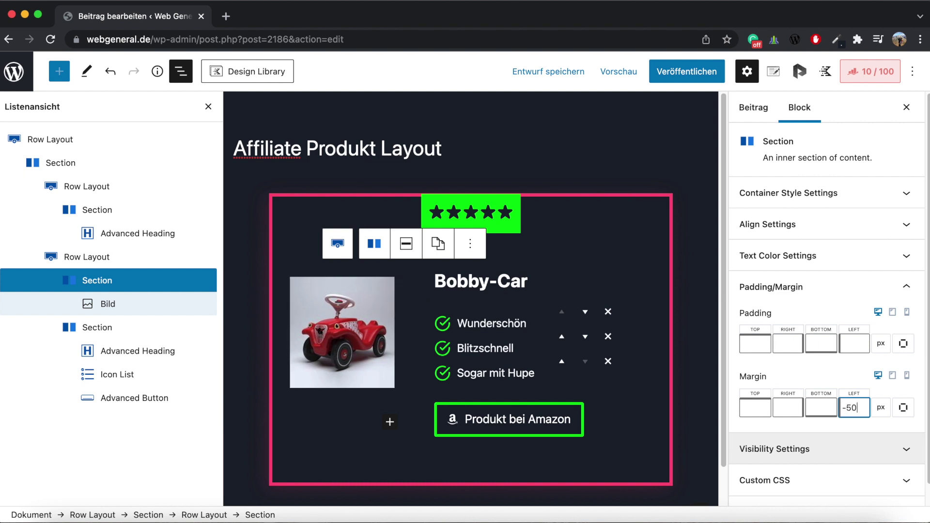
pyautogui.press('BackSpace')
pyautogui.press('BackSpace')
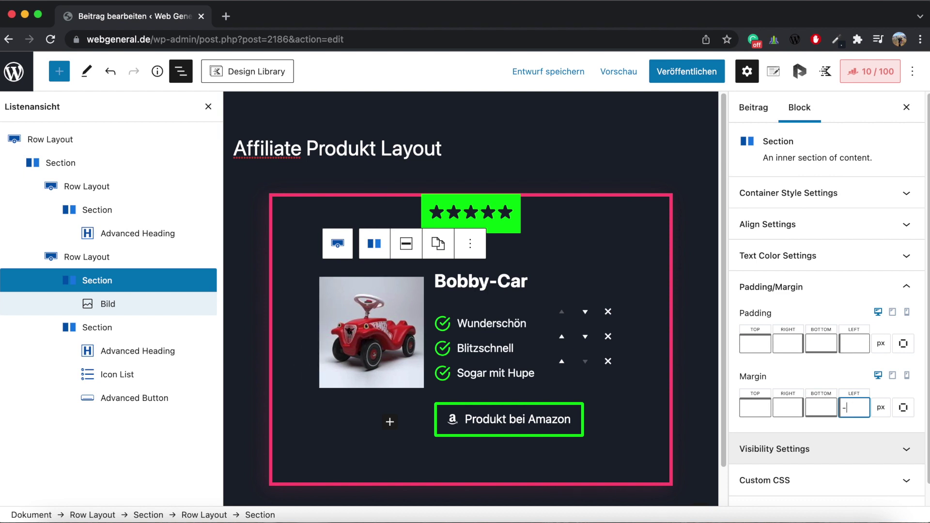
pyautogui.write('35')
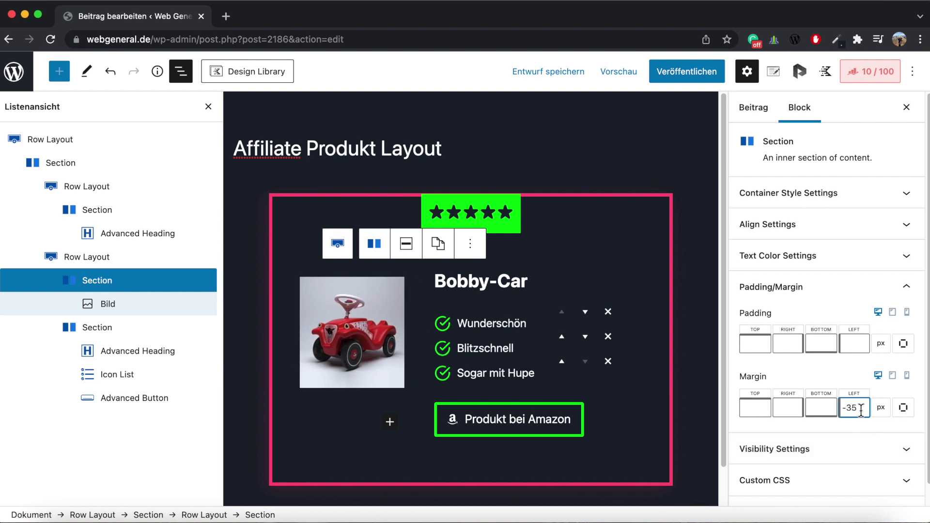
pyautogui.press('BackSpace')
pyautogui.write('0')
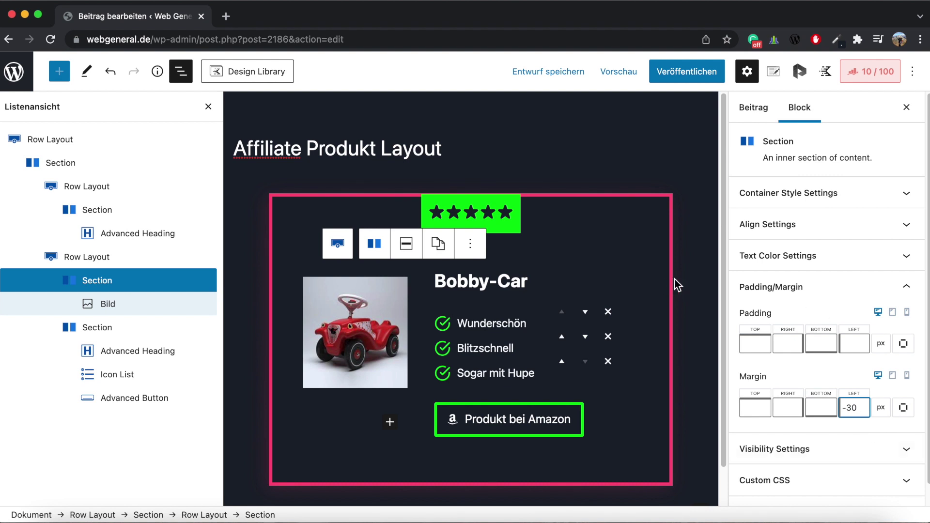
pyautogui.click(699, 286)
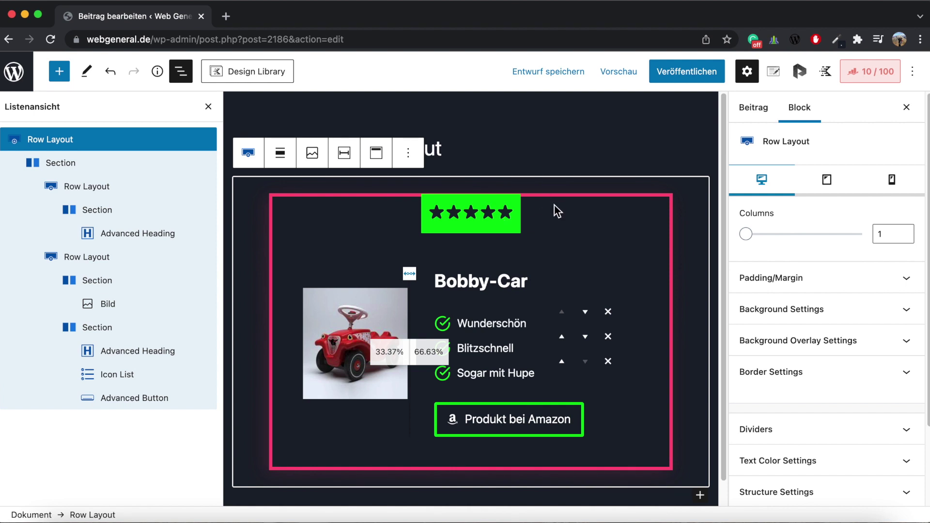
# Set the top and bottom padding of the inner row layout holding the star badge to 0 px.
pyautogui.click(181, 72)
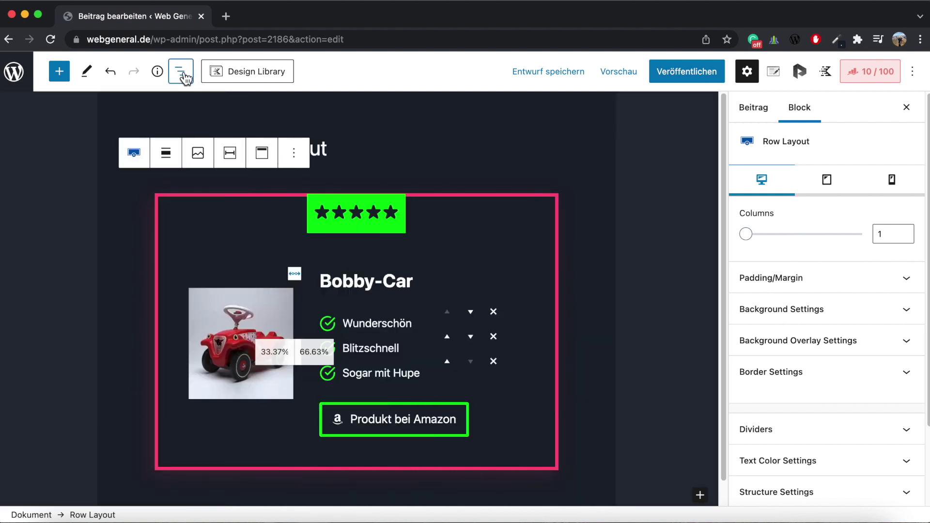
pyautogui.click(181, 72)
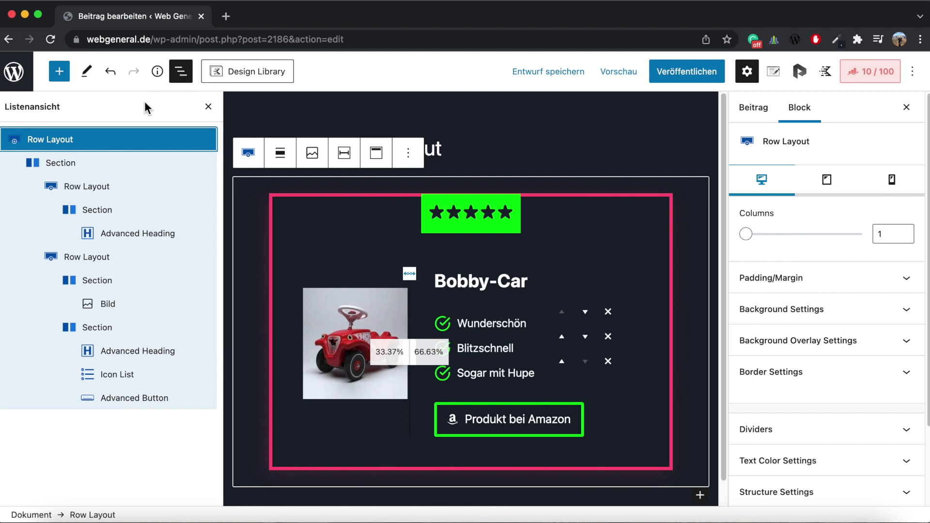
pyautogui.click(92, 192)
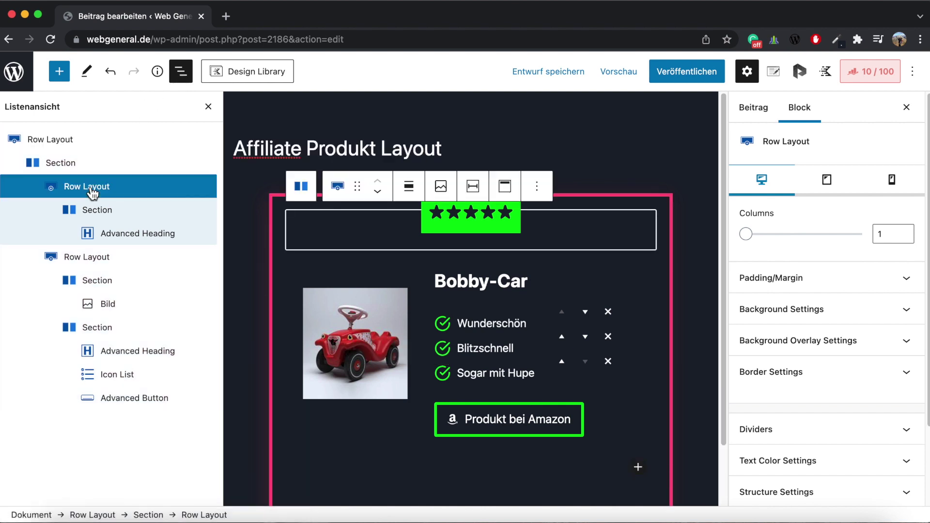
pyautogui.click(907, 286)
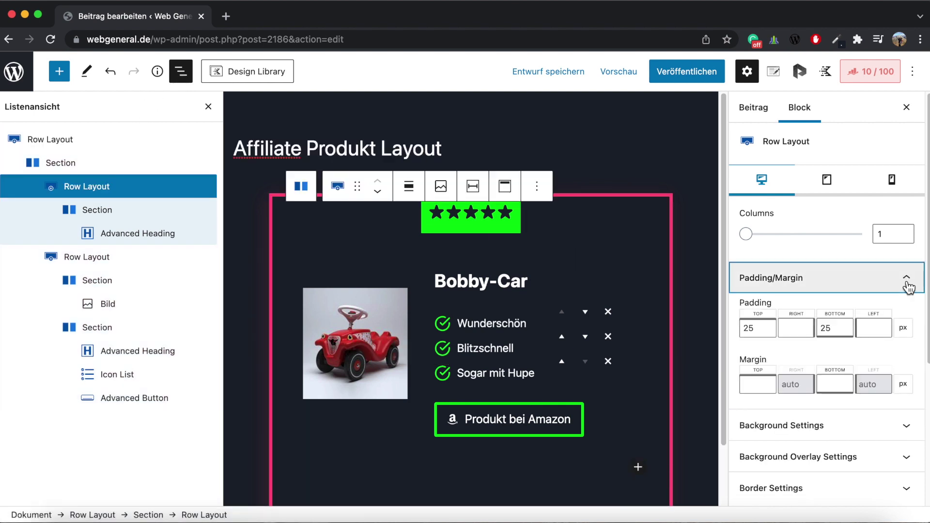
pyautogui.click(758, 329)
pyautogui.press('BackSpace')
pyautogui.press('BackSpace')
pyautogui.write('0')
pyautogui.doubleClick(829, 328)
pyautogui.write('0')
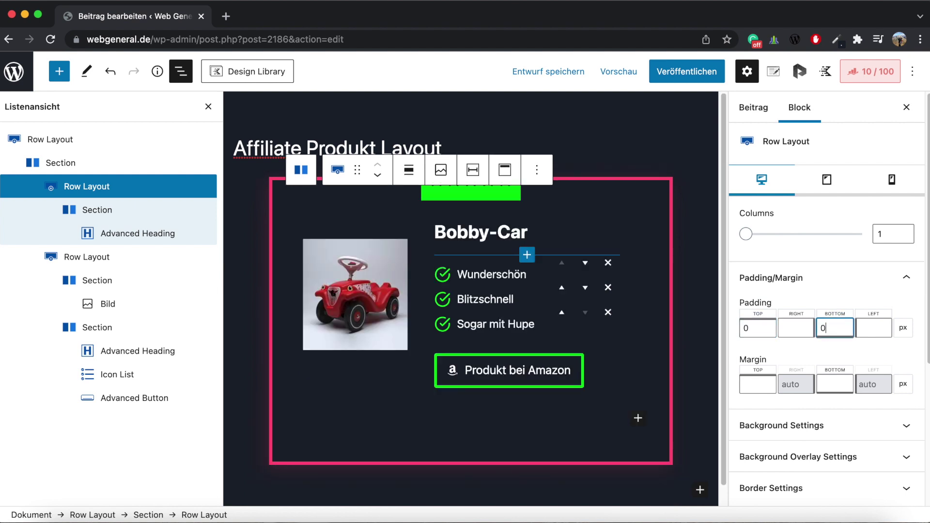
pyautogui.click(775, 277)
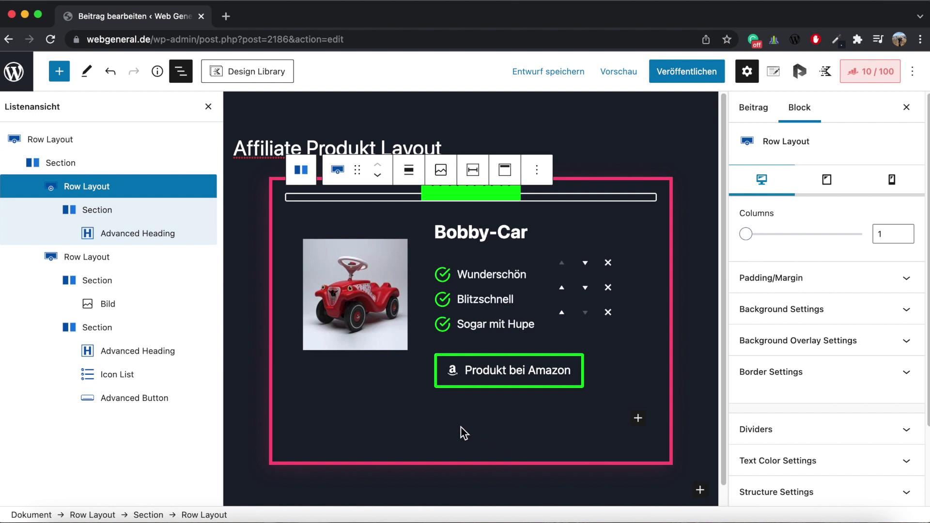
# Set the bottom margin of the section holding the heading, icon list and button to -35 px.
pyautogui.click(107, 330)
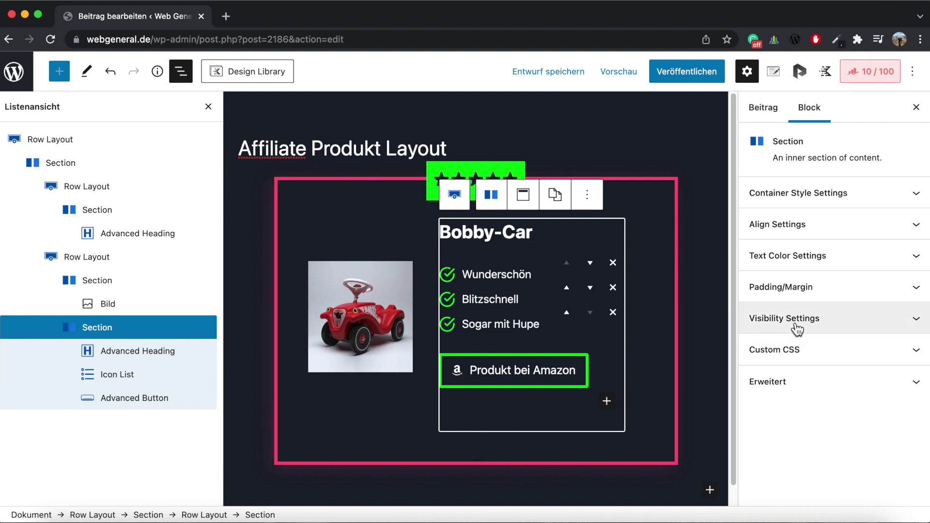
pyautogui.click(913, 288)
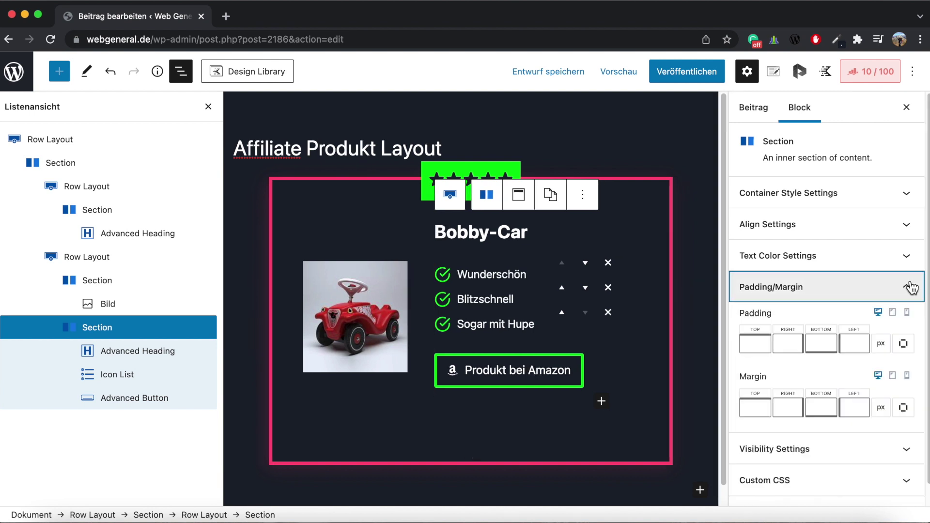
pyautogui.click(827, 408)
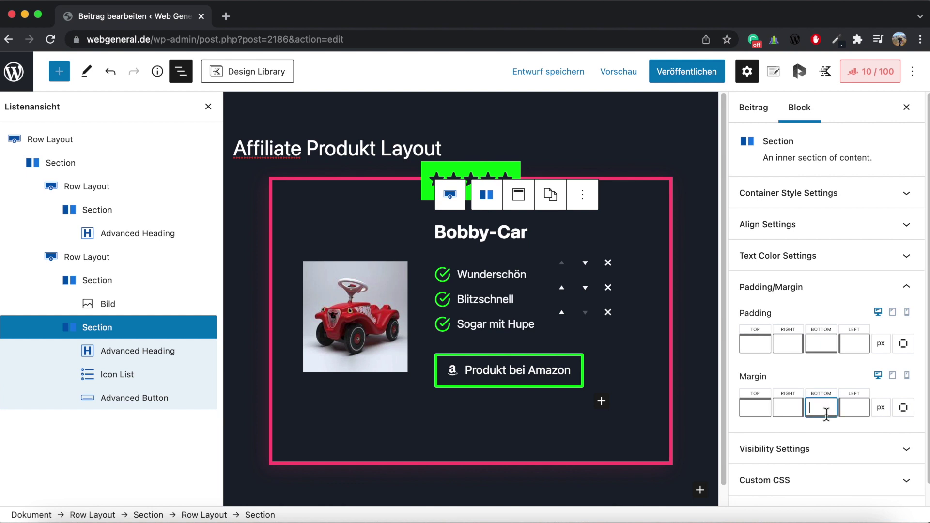
pyautogui.write('-20')
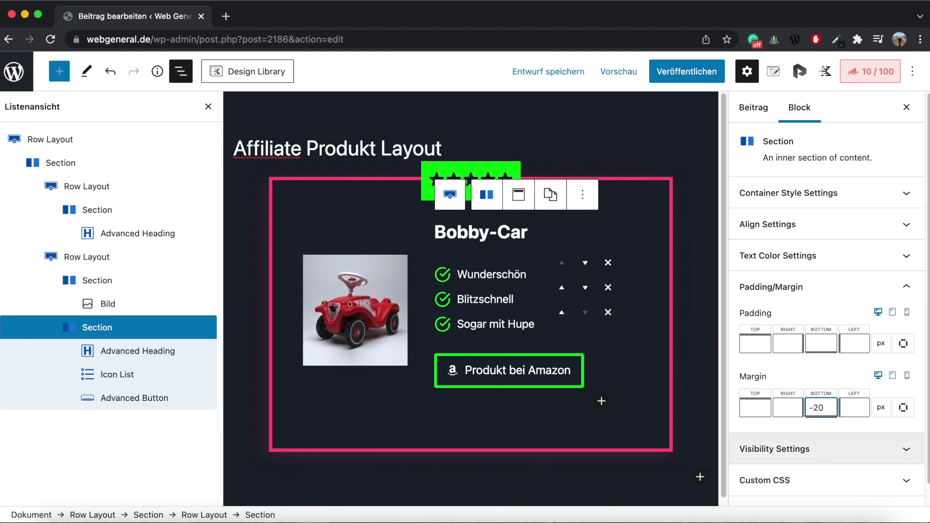
pyautogui.press('Down')
pyautogui.press('Down')
pyautogui.press('Down')
pyautogui.press('Down')
pyautogui.press('Down')
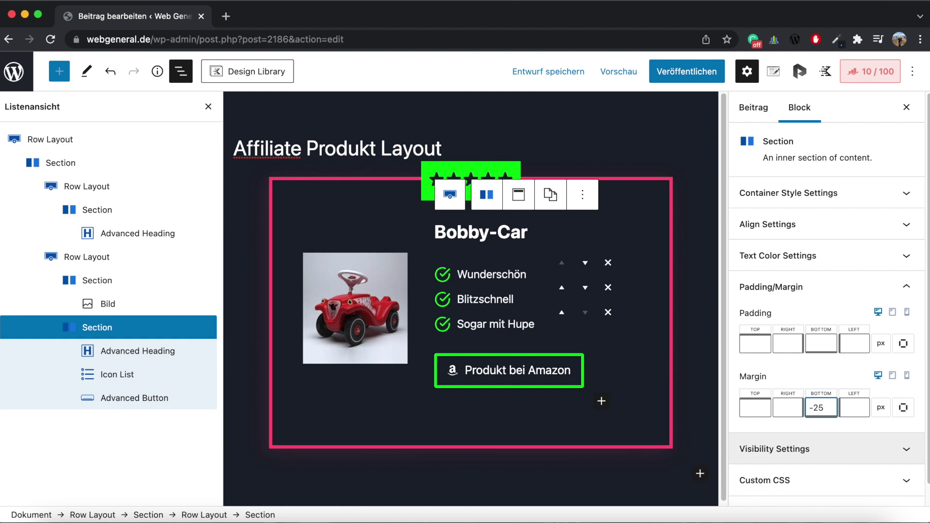
pyautogui.click(560, 398)
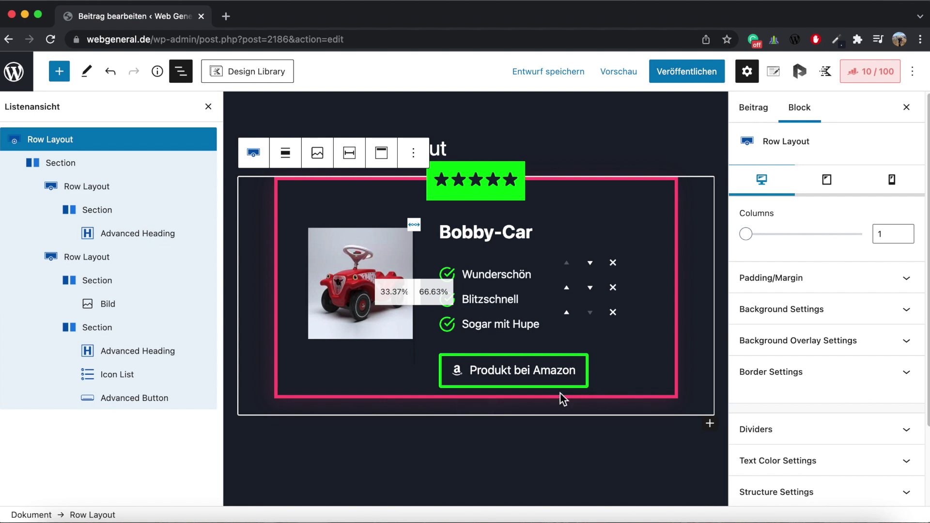
pyautogui.click(566, 393)
# Set the bottom margin of the section holding the heading, icon list and button to -10 px.
pyautogui.click(73, 327)
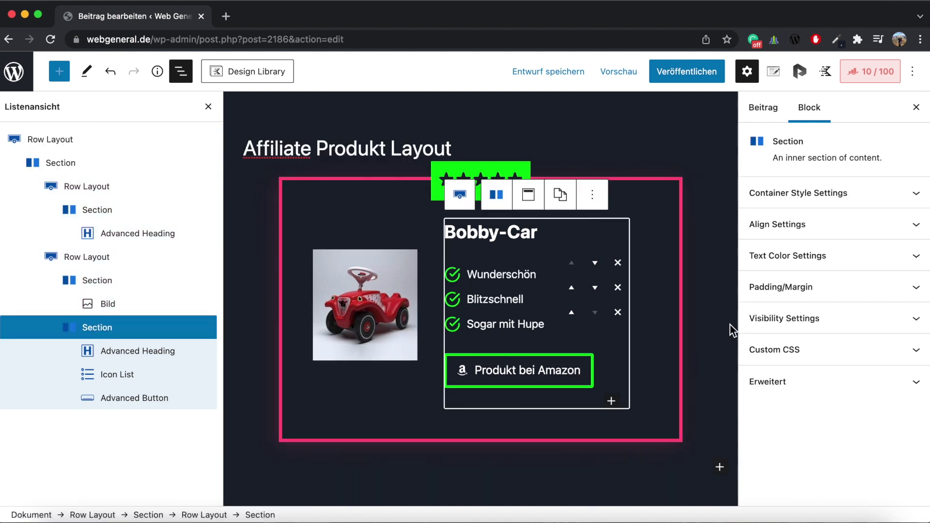
pyautogui.click(872, 290)
pyautogui.doubleClick(826, 407)
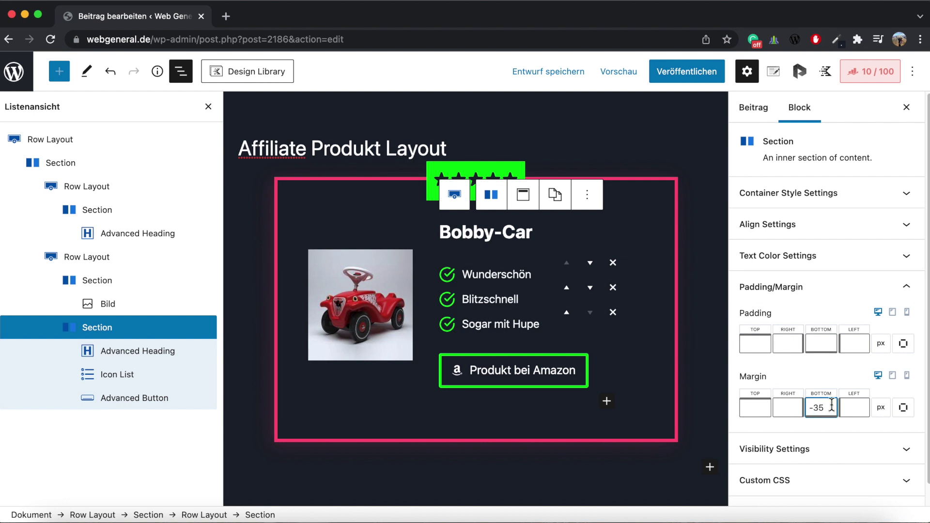
pyautogui.write('25')
pyautogui.moveTo(831, 407); pyautogui.dragTo(812, 407)
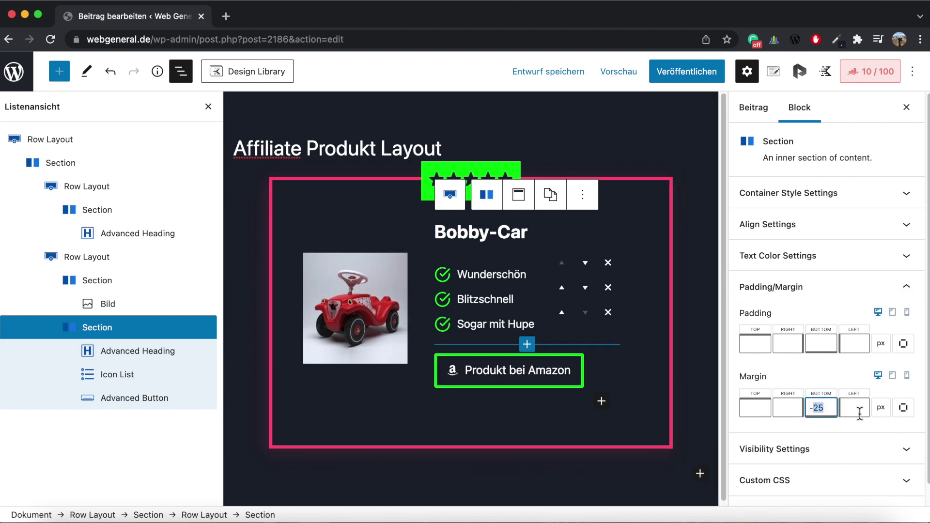
pyautogui.click(649, 377)
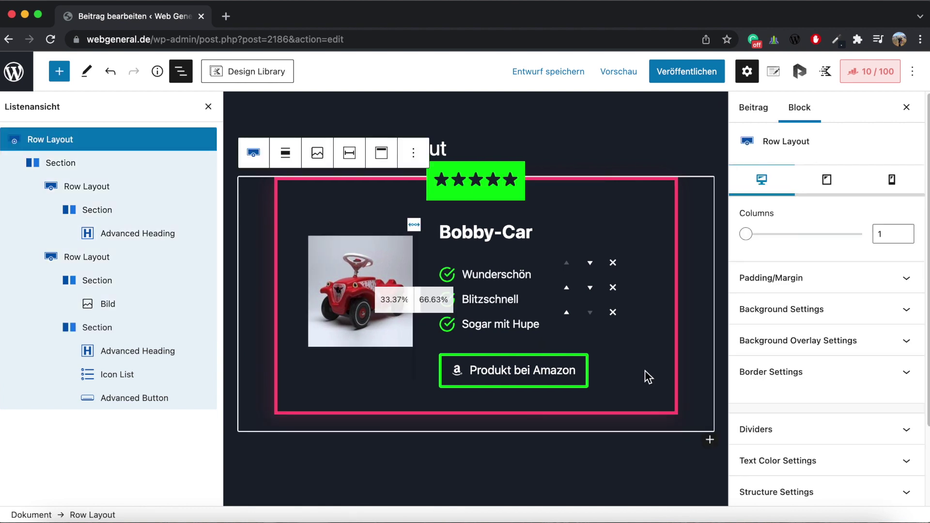
# Fine-tune the same section's bottom margin to leave slightly more space below the Amazon button.
pyautogui.click(641, 373)
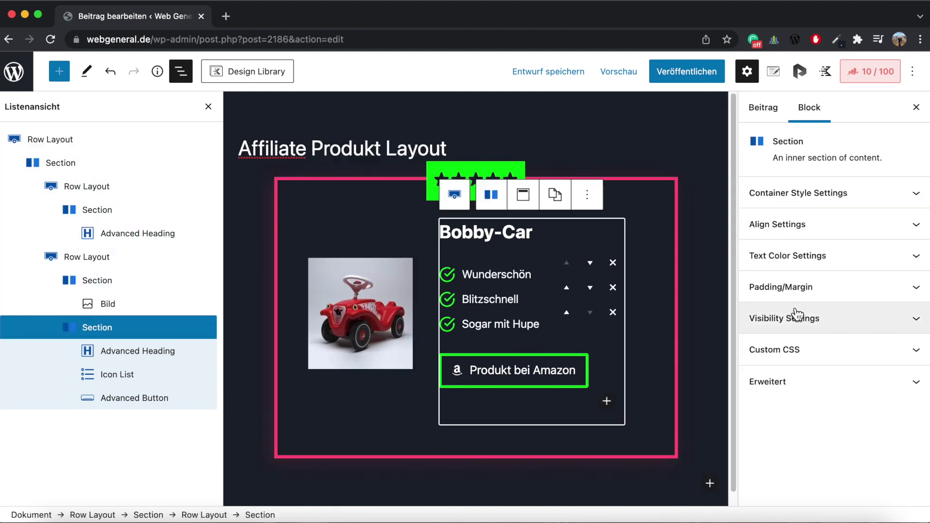
pyautogui.click(808, 289)
pyautogui.click(822, 408)
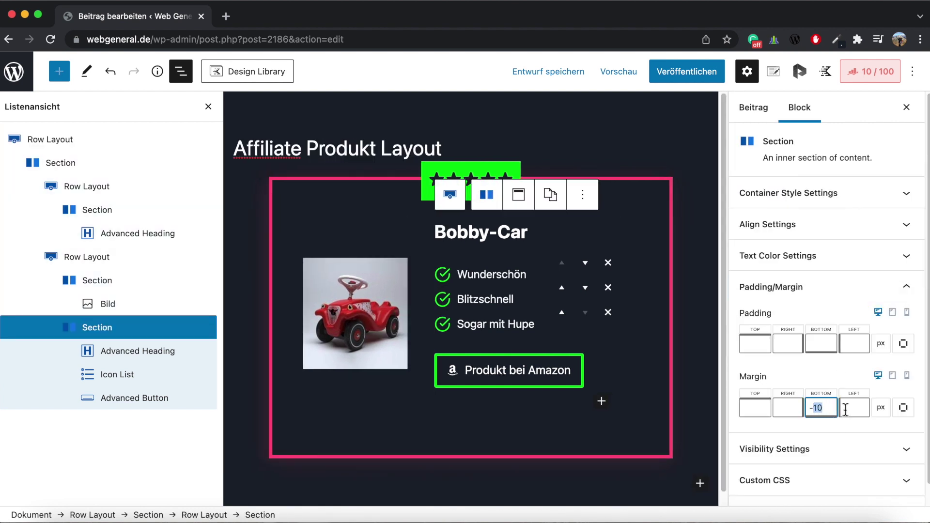
pyautogui.click(714, 377)
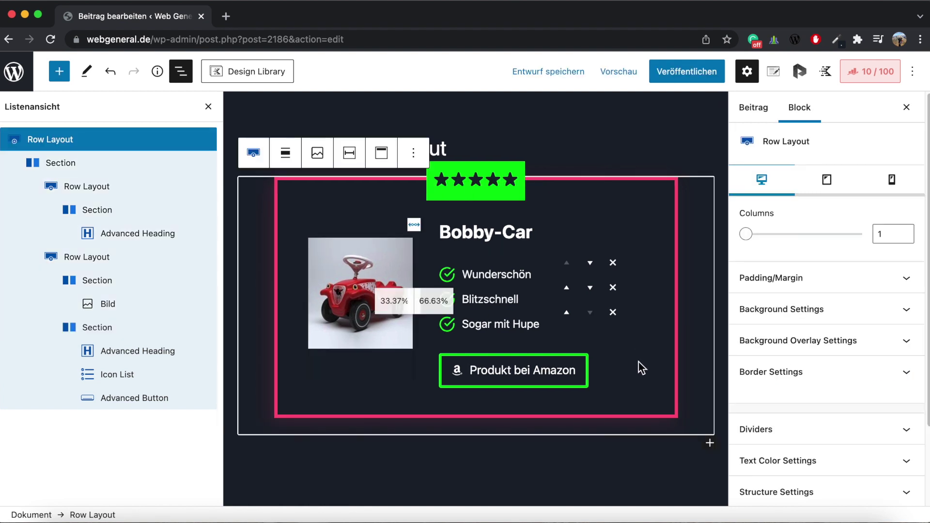
# Save the outermost Row Layout containing the whole product box as a reusable block named "Affiliate-Produkt Layout".
pyautogui.click(235, 461)
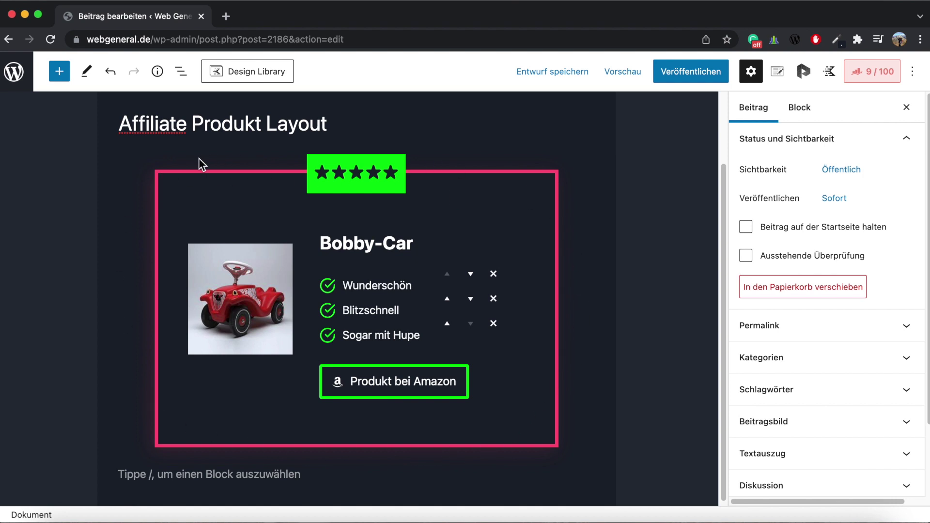
pyautogui.click(241, 162)
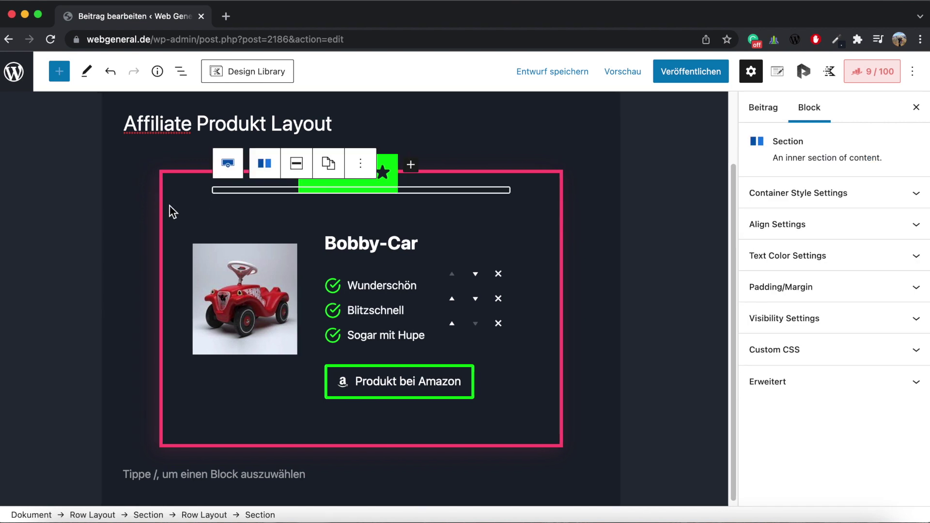
pyautogui.click(170, 207)
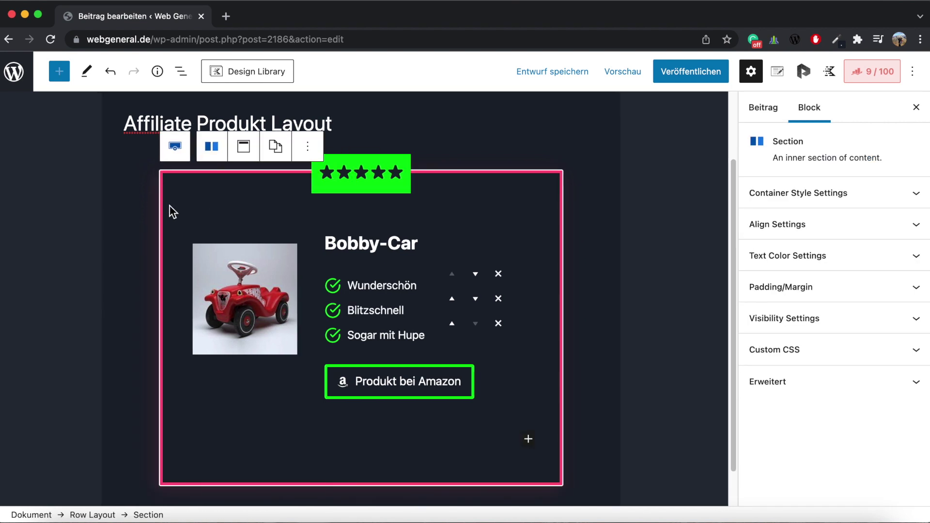
pyautogui.click(183, 76)
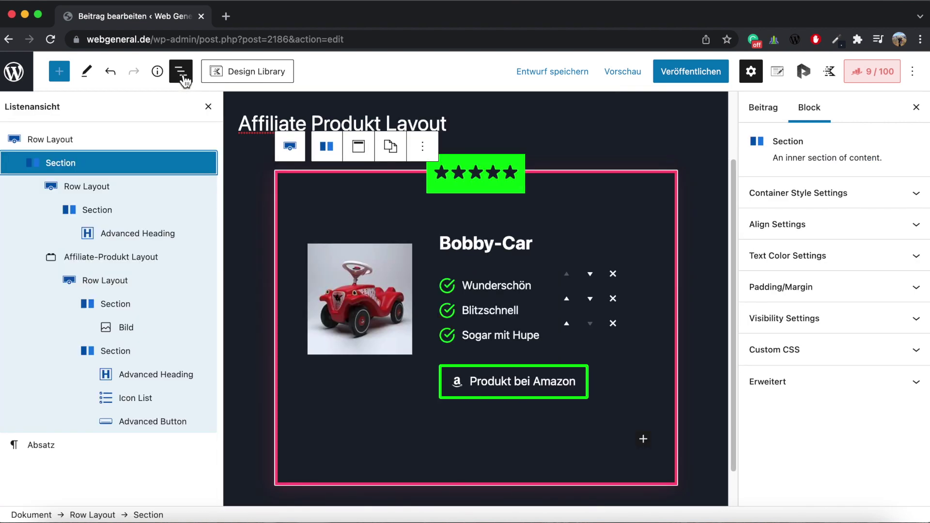
pyautogui.click(60, 145)
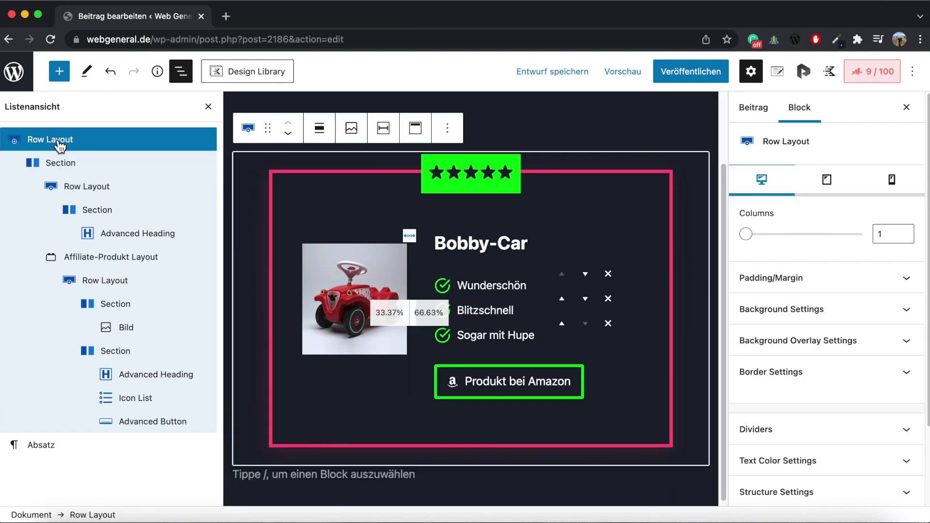
pyautogui.click(447, 130)
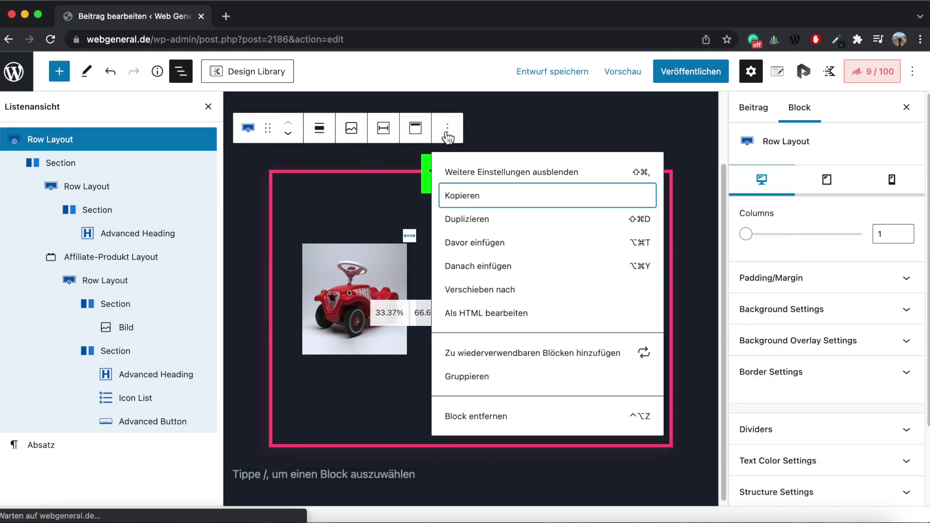
pyautogui.click(526, 355)
pyautogui.write('Aff')
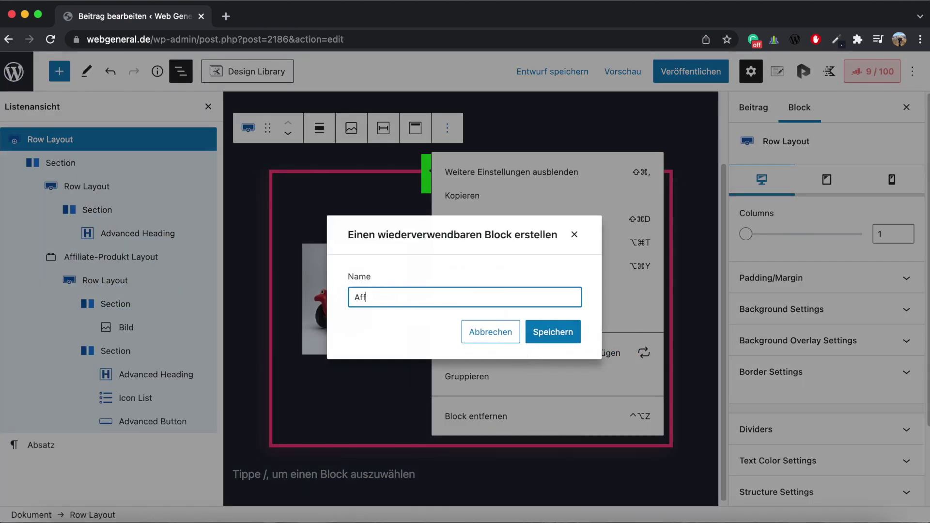
pyautogui.write('iliate-Produkt Layout')
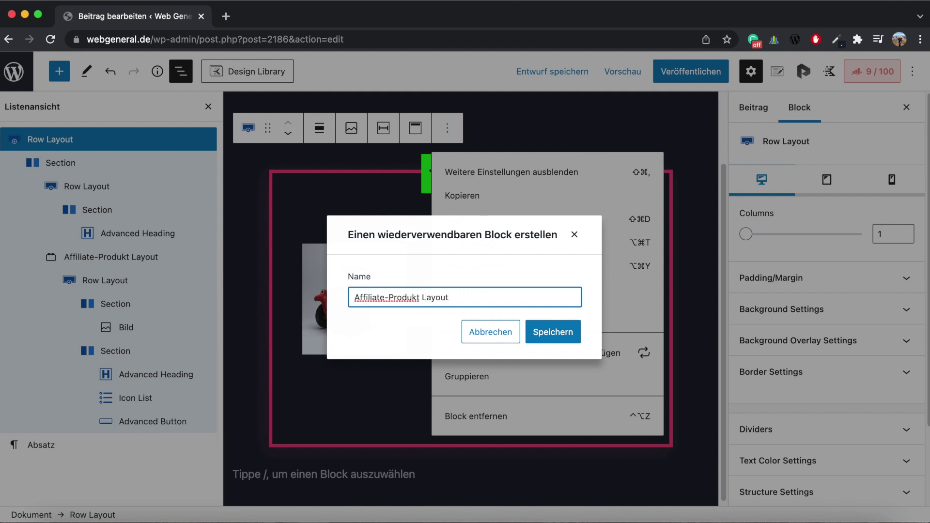
pyautogui.click(546, 332)
# Write the paragraph "Weitere schicke Produkte:" below the product box and start a new empty paragraph after it.
pyautogui.click(247, 473)
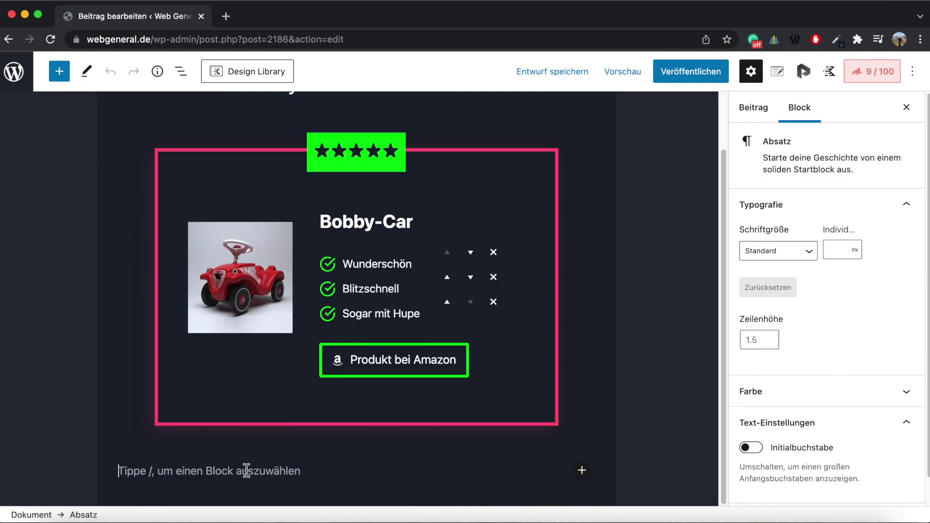
pyautogui.write('Weitere schi')
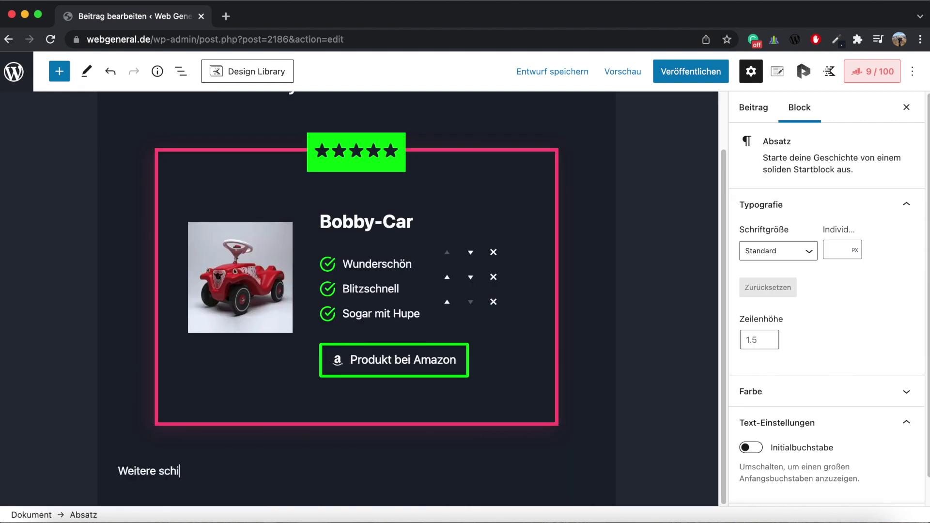
pyautogui.write('cke Produkte:')
pyautogui.press('Return')
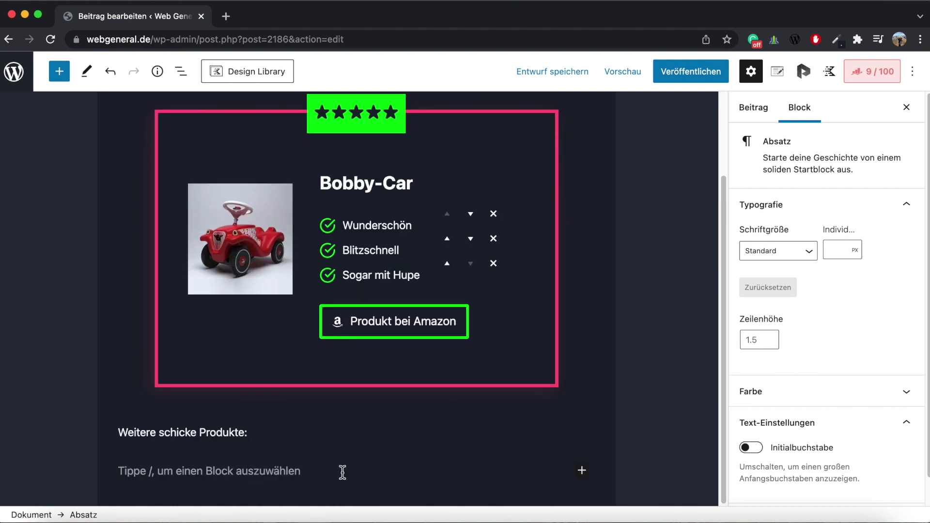
# Insert the reusable block Affiliate-Produkt Layout below the "Weitere schicke Produkte:" paragraph.
pyautogui.click(582, 470)
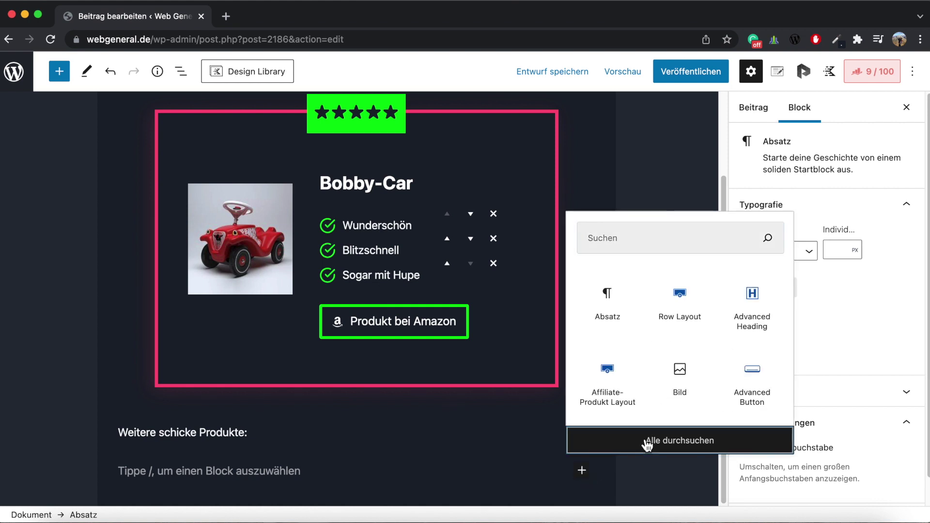
pyautogui.click(645, 440)
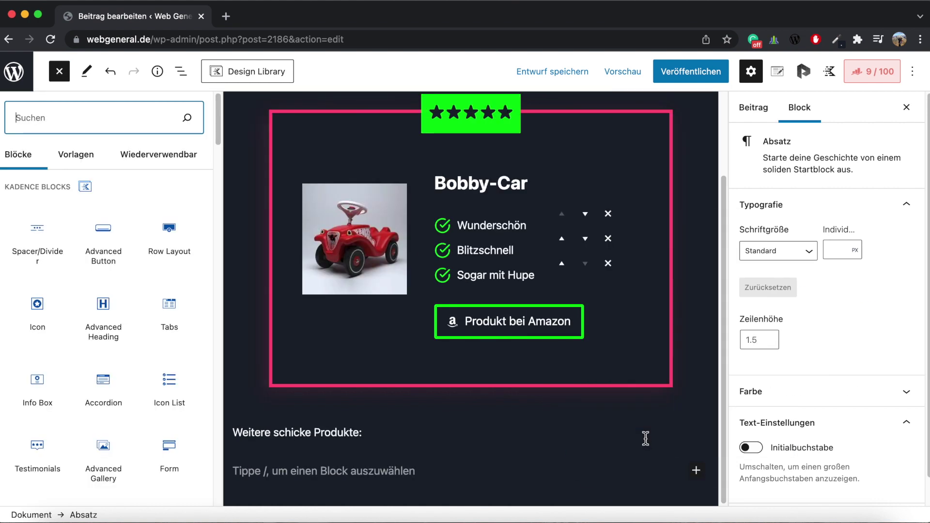
pyautogui.click(175, 160)
pyautogui.moveTo(42, 258)
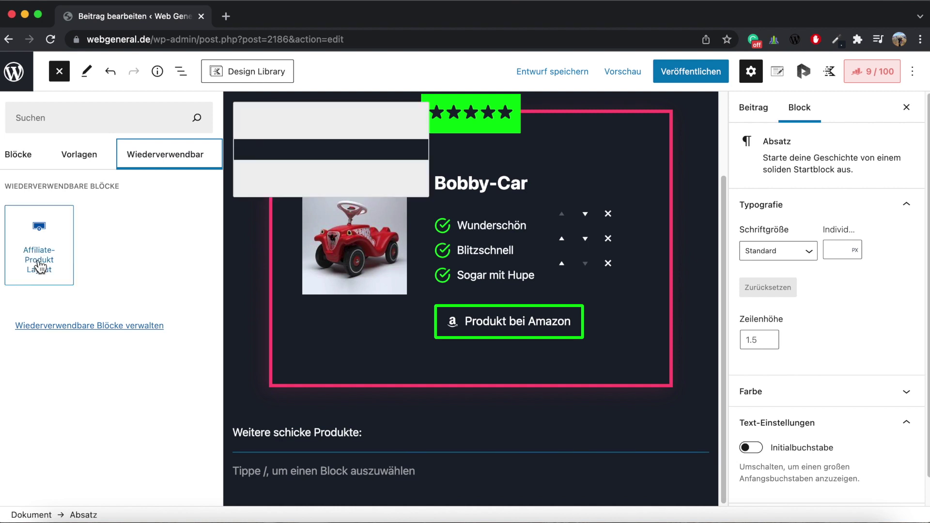
pyautogui.click(41, 266)
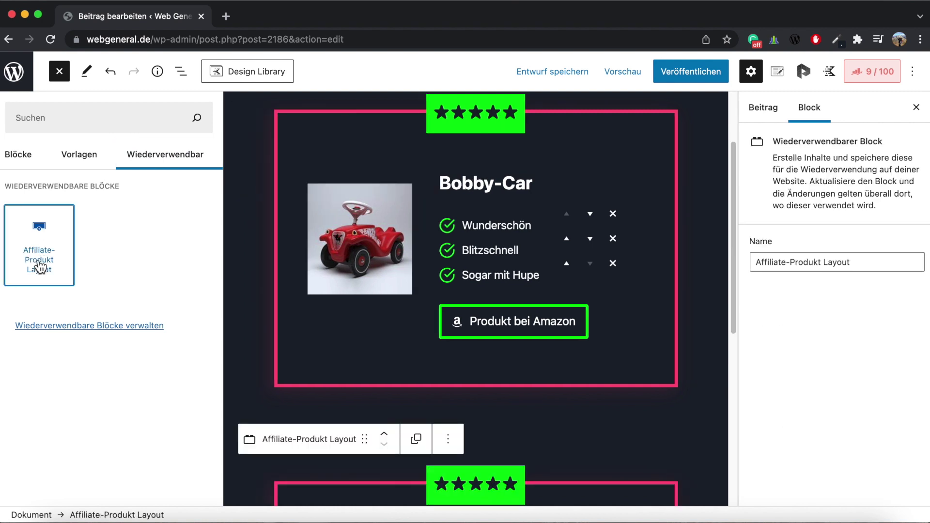
pyautogui.click(58, 74)
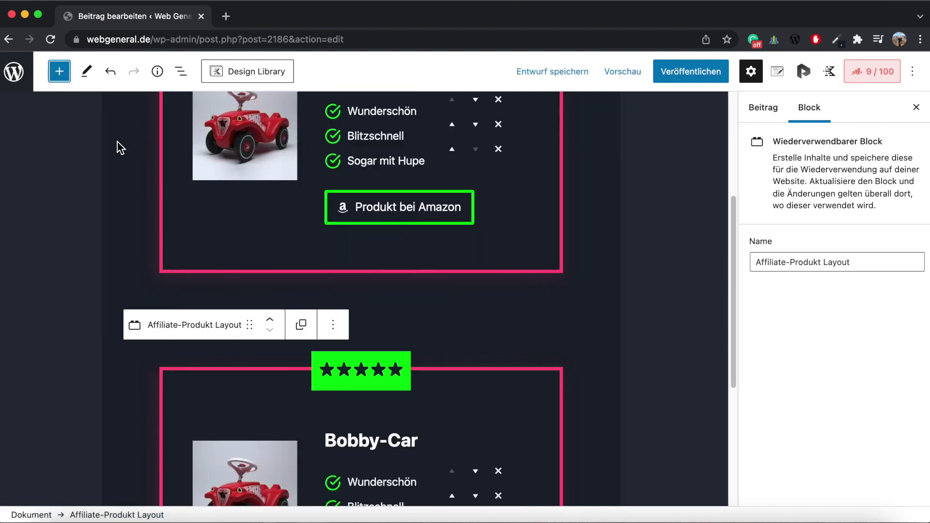
# Convert the second, newly inserted Affiliate-Produkt Layout into regular blocks and show the block structure.
pyautogui.scroll(-4, 265, 347)
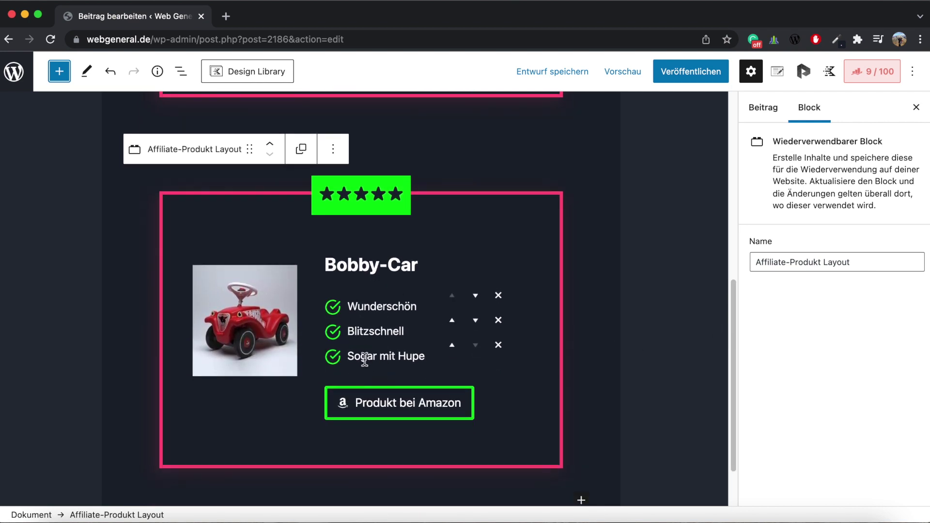
pyautogui.scroll(1, 463, 346)
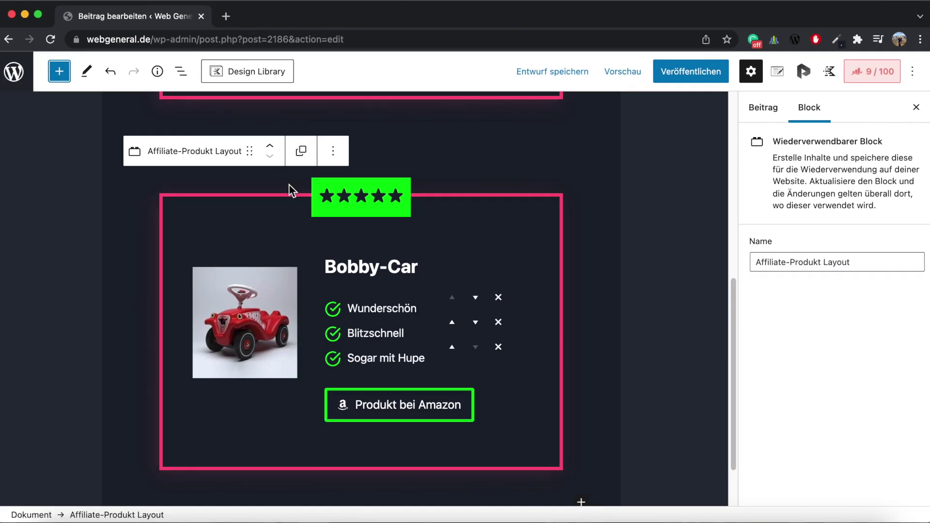
pyautogui.hotkey('ctrl', 'alt', 'o')
# Replace the Bobby-Car heading in the second product box with "ALLE MÖGLICHEN VERÄNDERUNGEN".
pyautogui.click(501, 251)
pyautogui.moveTo(502, 251); pyautogui.dragTo(432, 257)
pyautogui.press('BackSpace')
pyautogui.write('ALLE MÖGLICHEN')
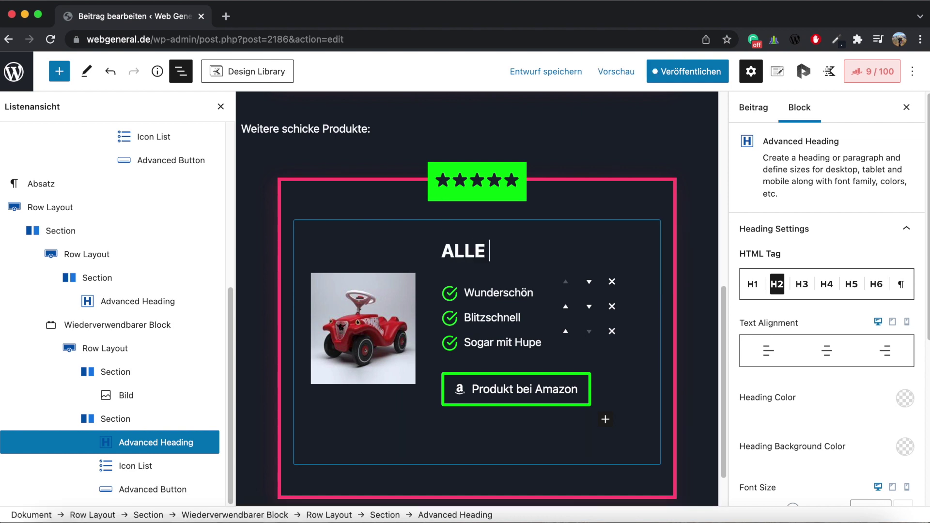
pyautogui.write(' VERÄNDERUNGEN')
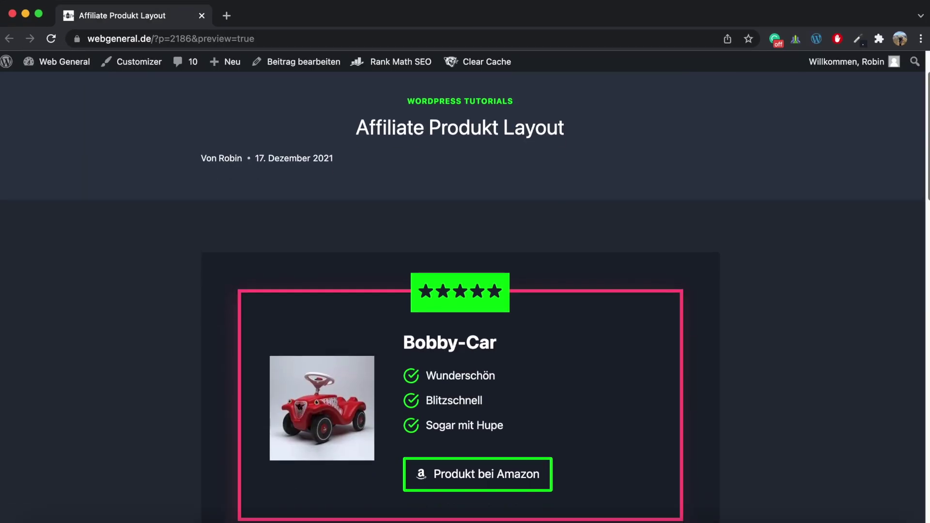
# Examine the finished product box in the post's preview page.
pyautogui.scroll(-2, 461, 297)
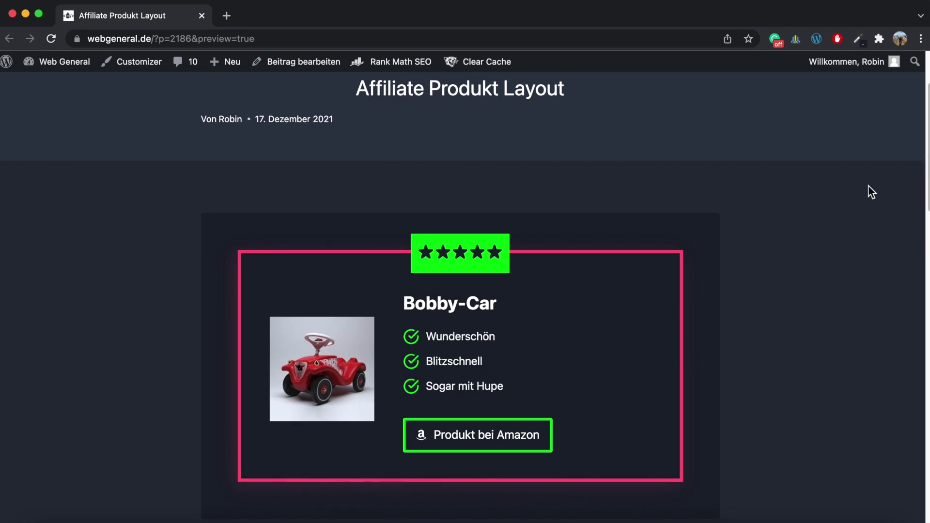